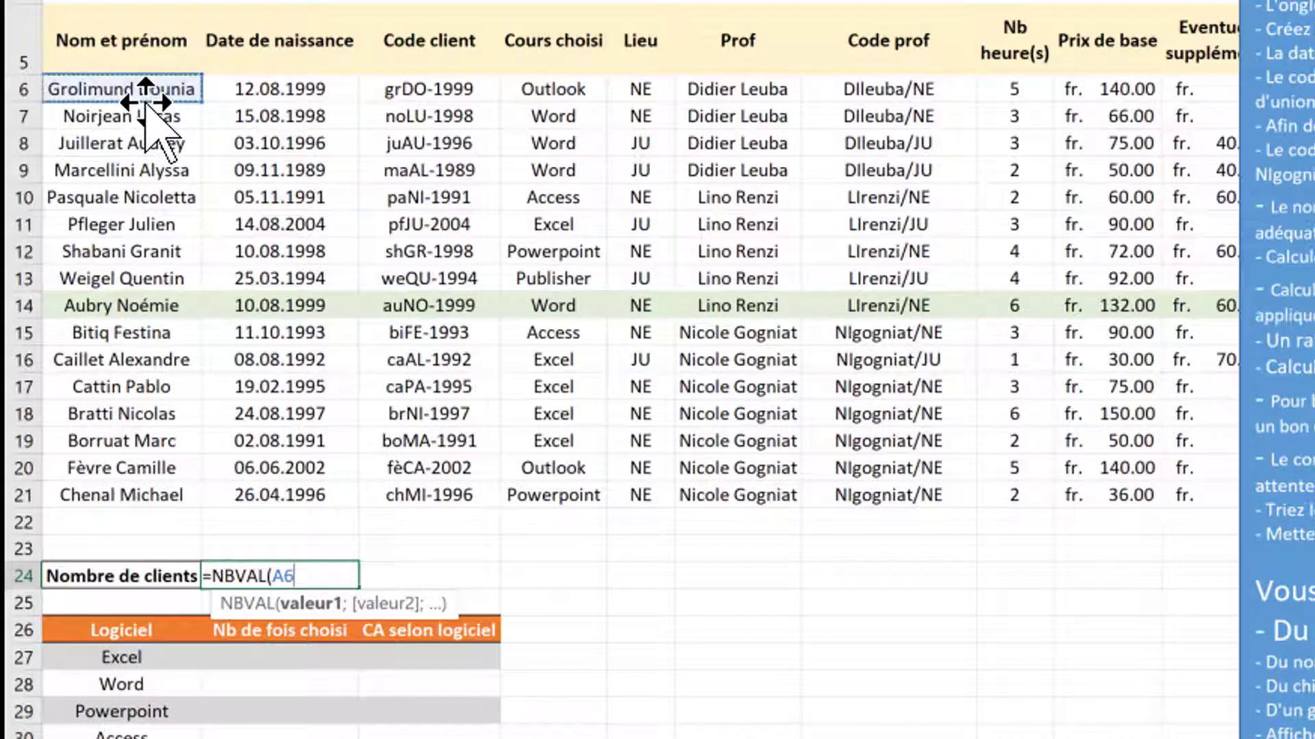
Step: Complete the NBVAL count in B24 over A6:A21 and give the cell the custom number format 0" clients"
key("ctrl+shift+Down")
key("Return")
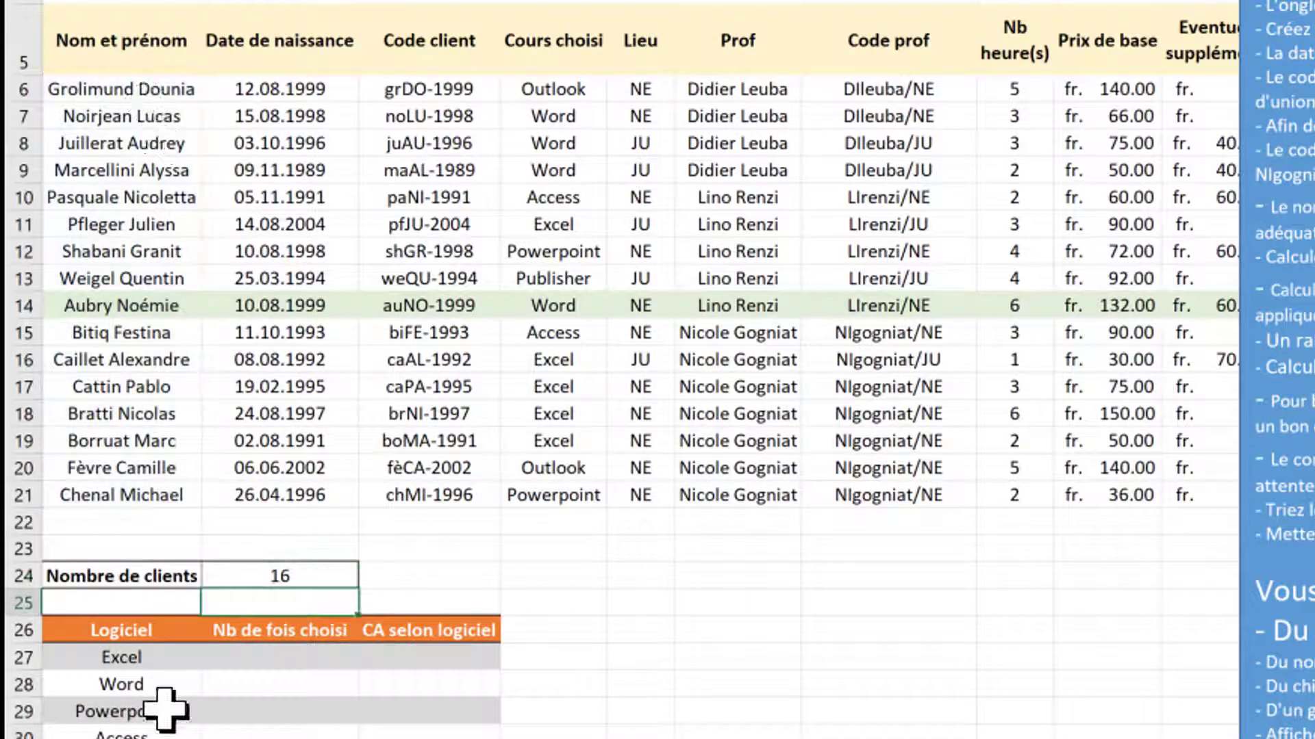
right_click(287, 582)
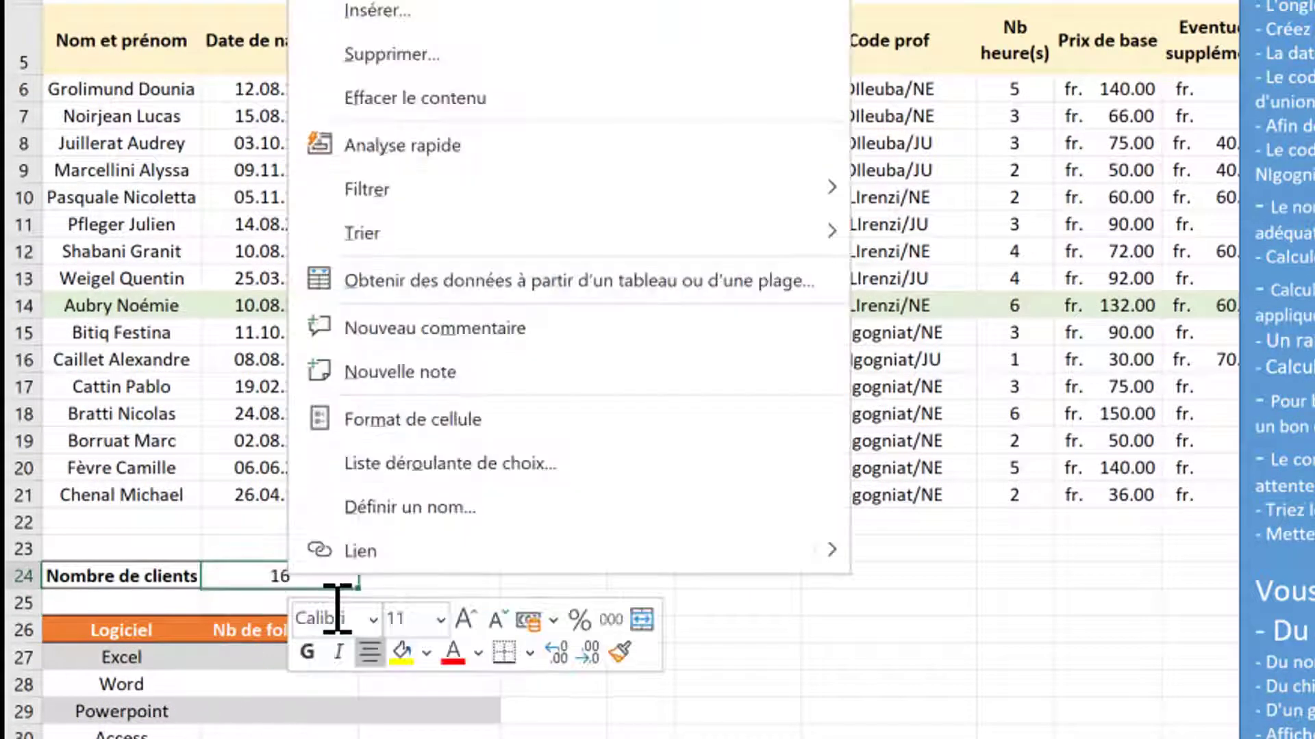
left_click(436, 428)
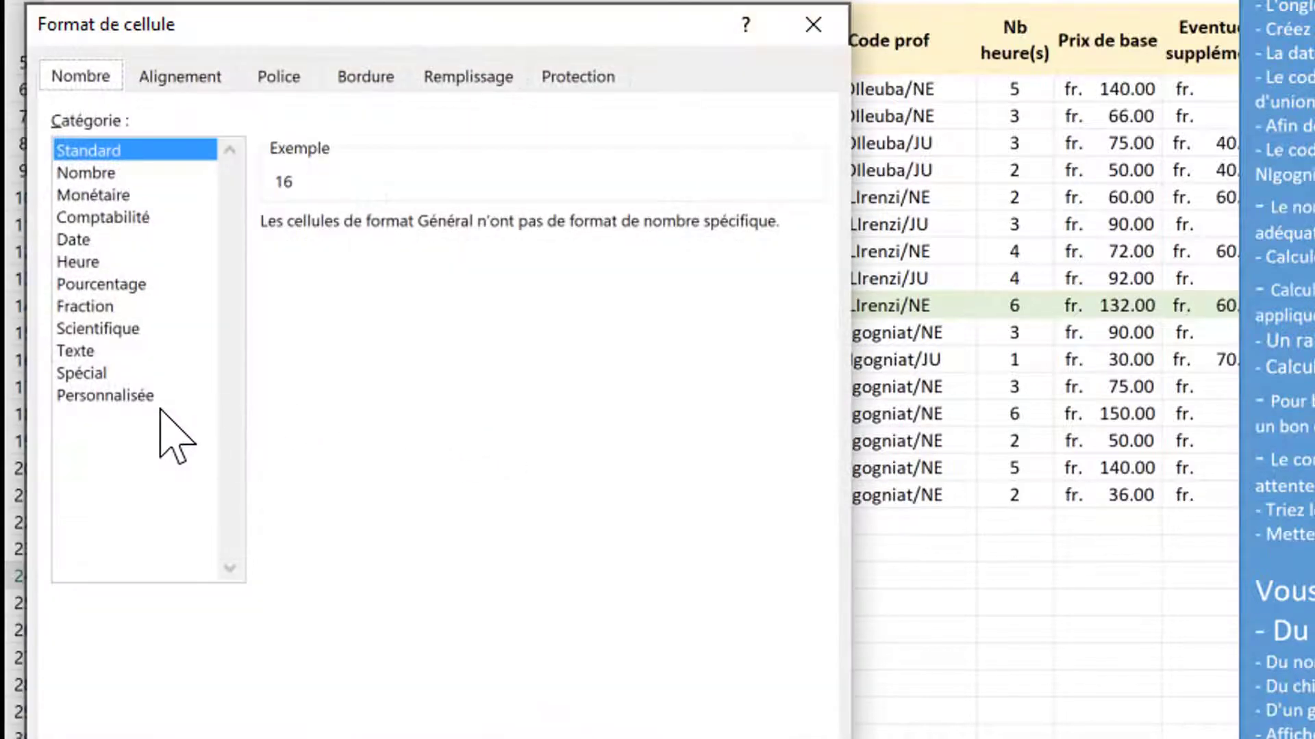
left_click(150, 395)
left_click(282, 308)
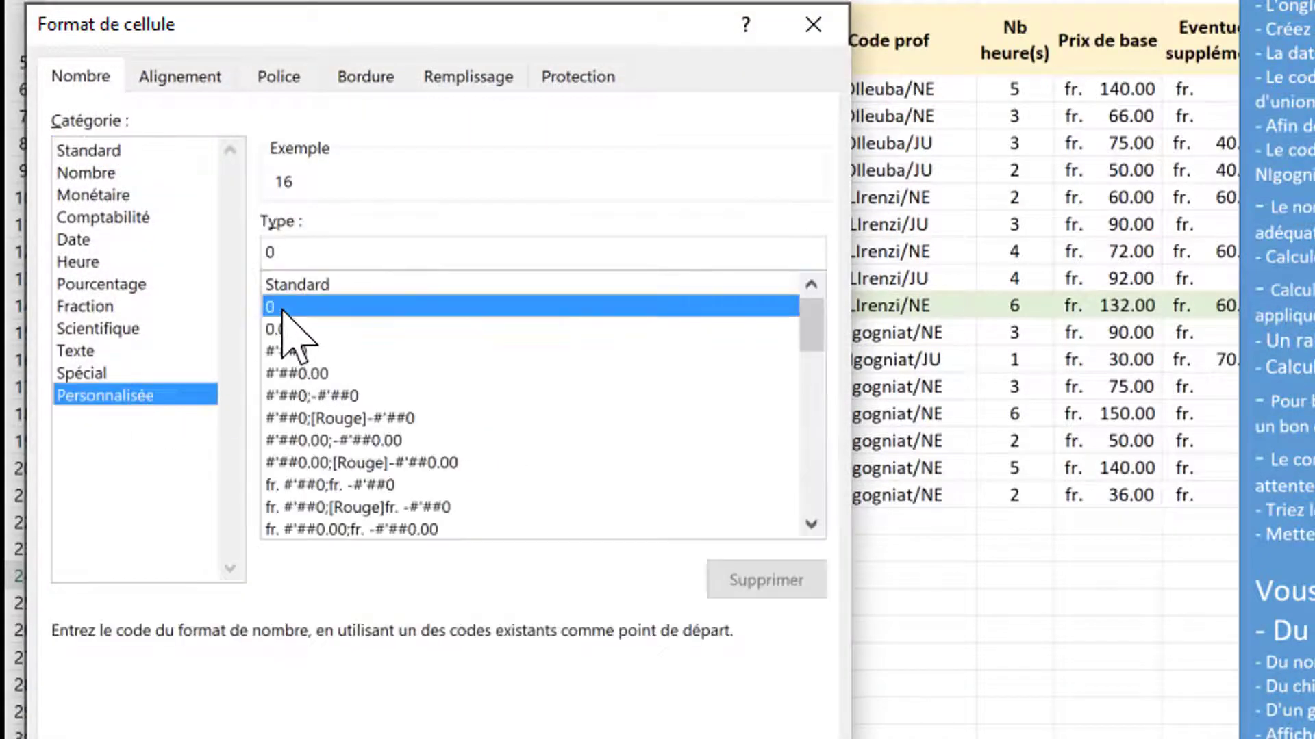
left_click(289, 258)
type("\" clients")
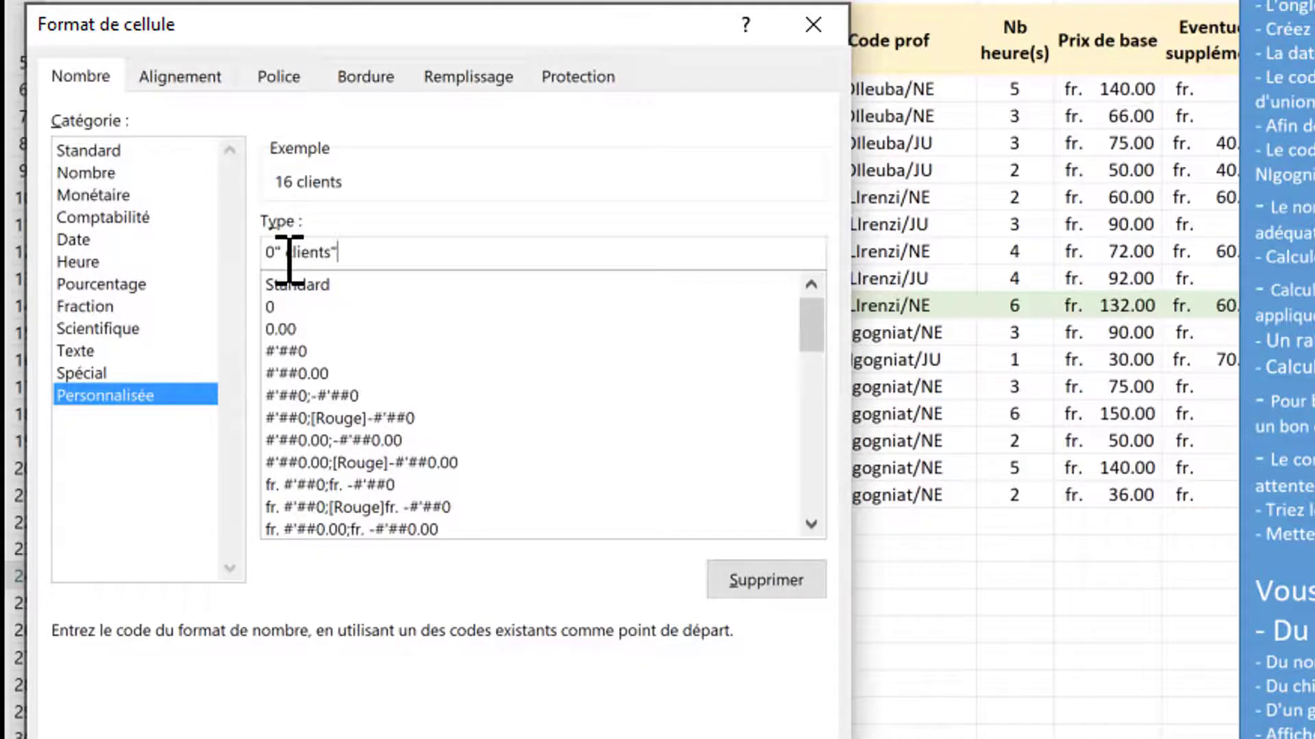
key("Return")
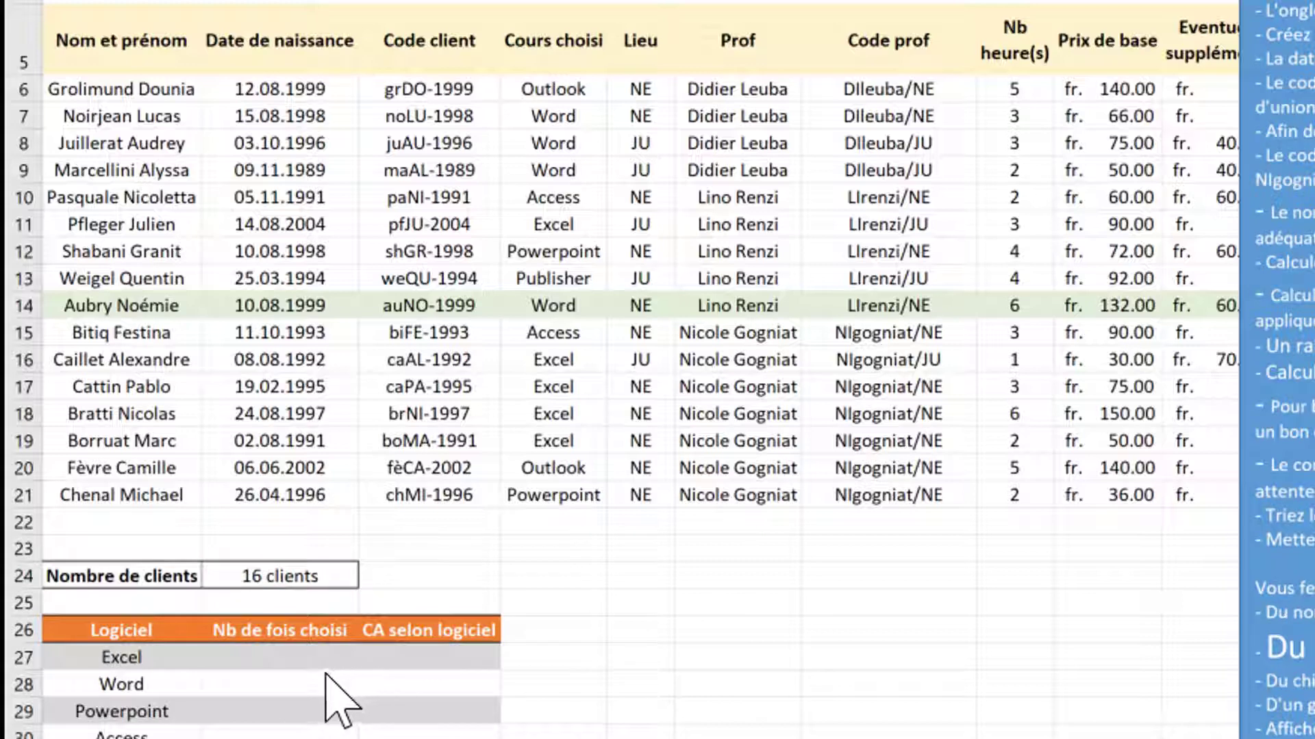
Step: In B27, enter an NB.SI formula counting the Excel criterion in A27 within the absolute range $D$6:$D$21
left_click(306, 658)
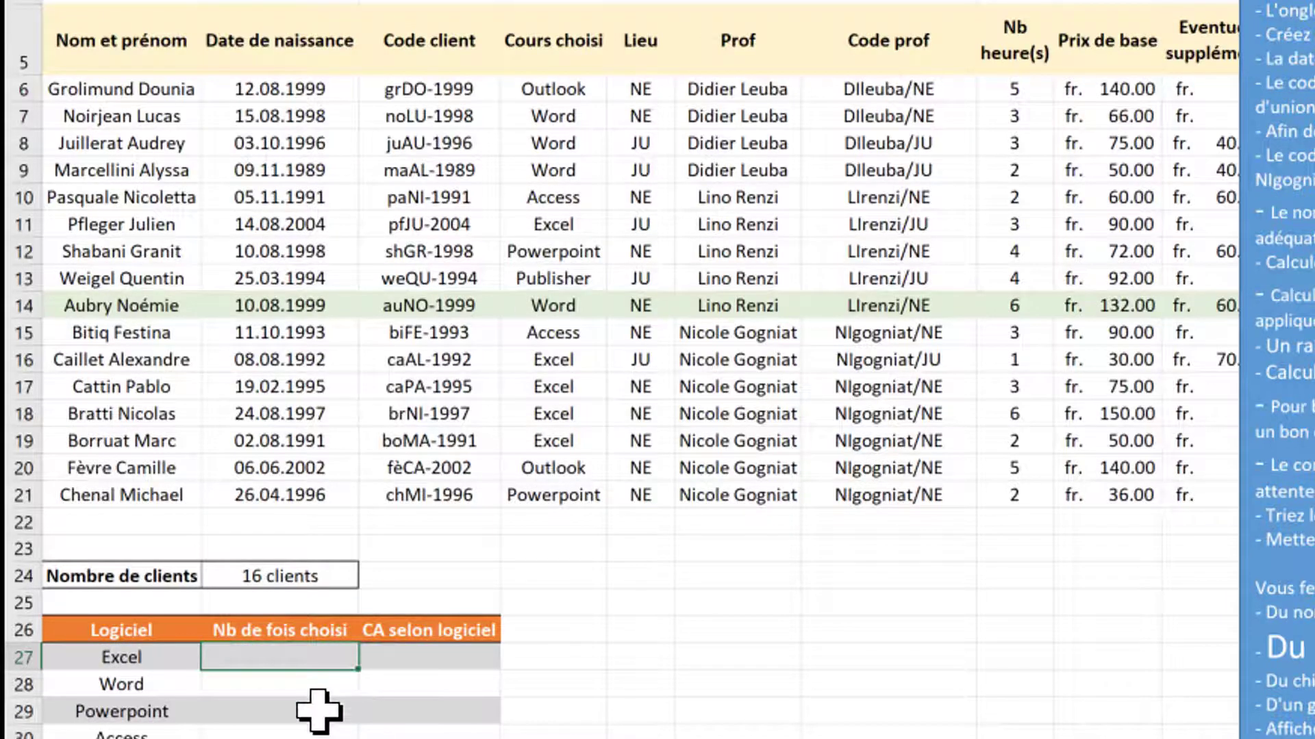
type("nb.si(")
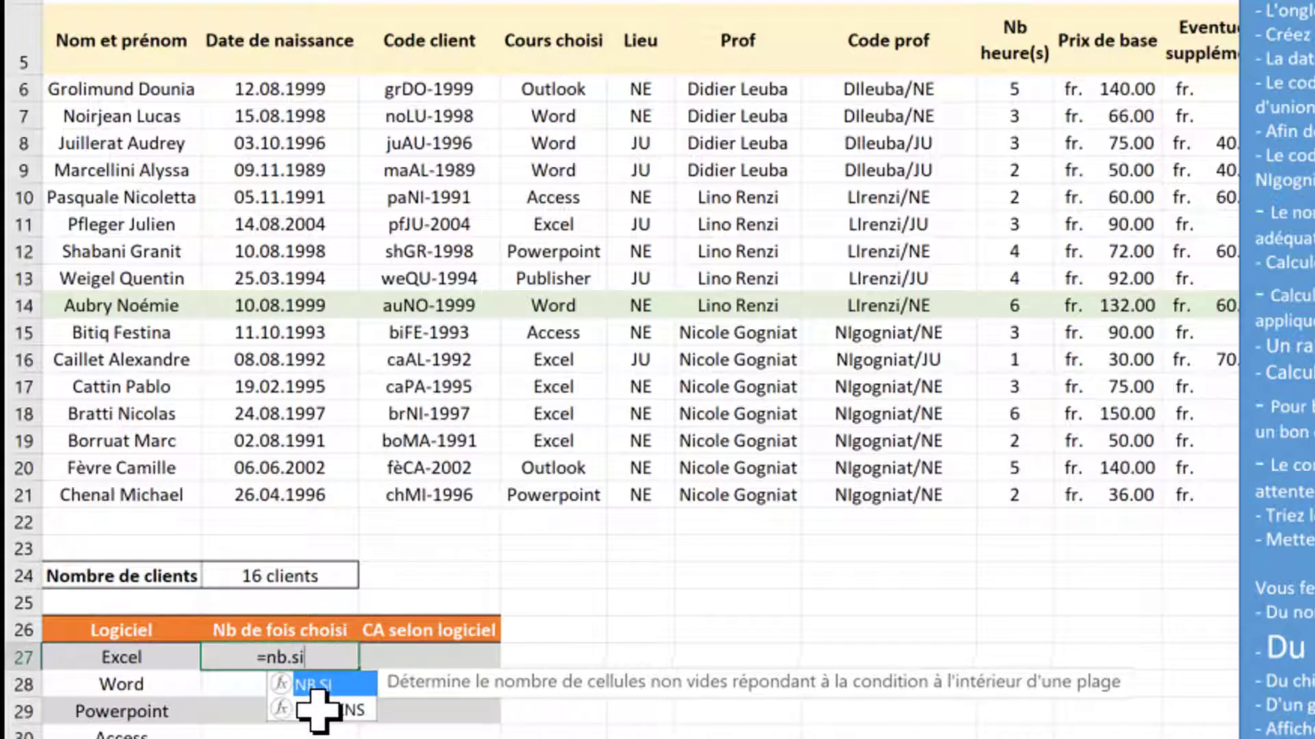
left_click(554, 86)
key("ctrl+shift+Down")
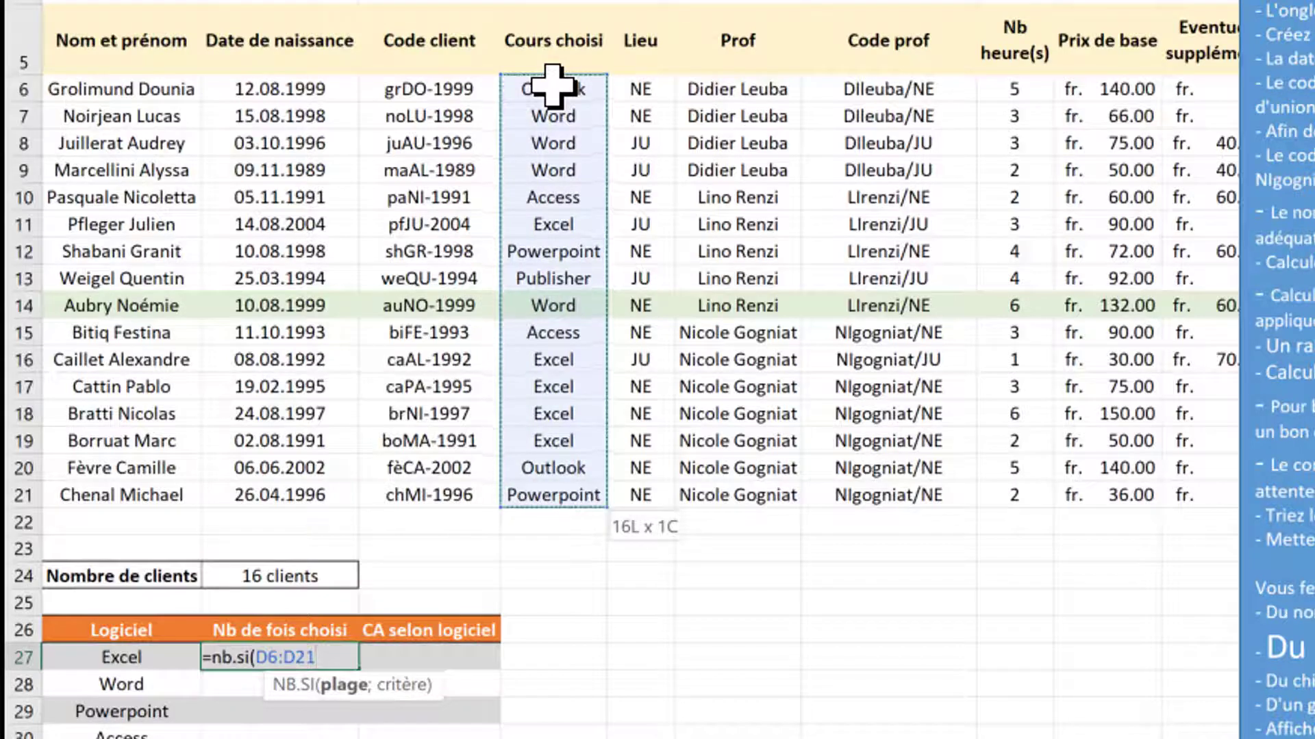
key("F4")
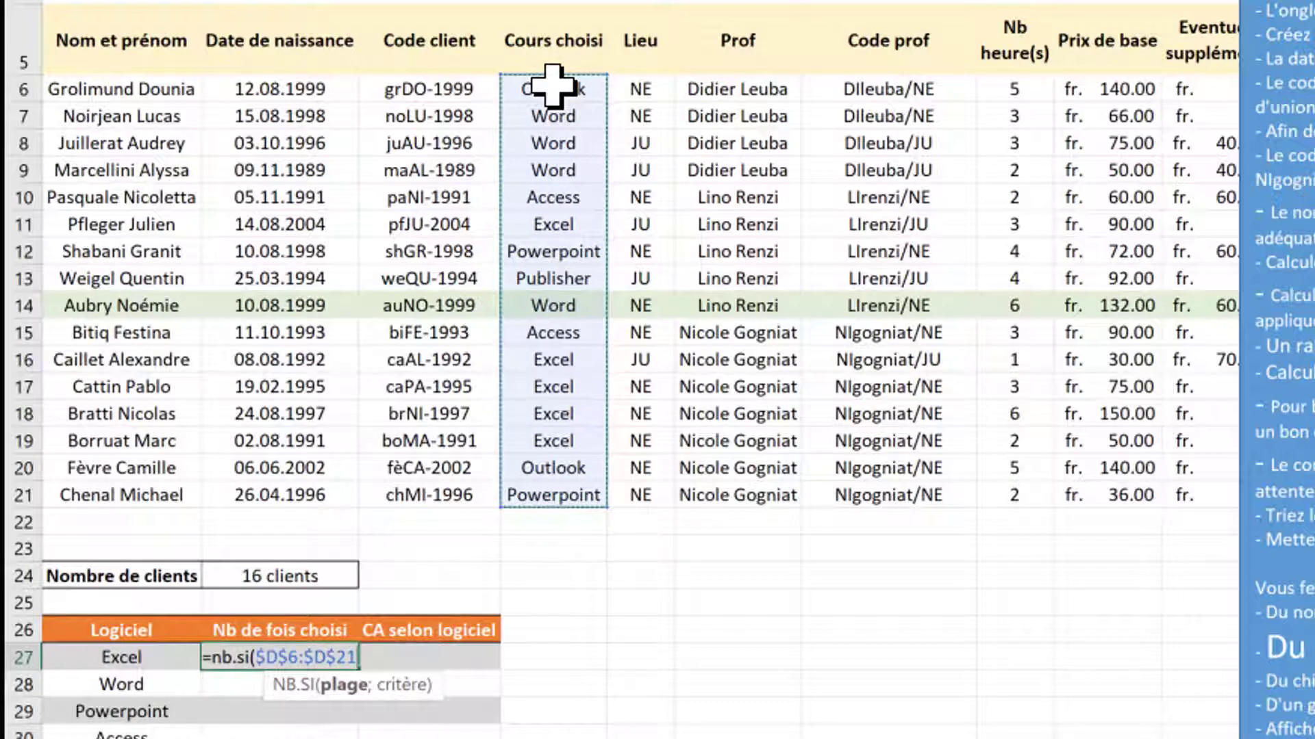
type(";")
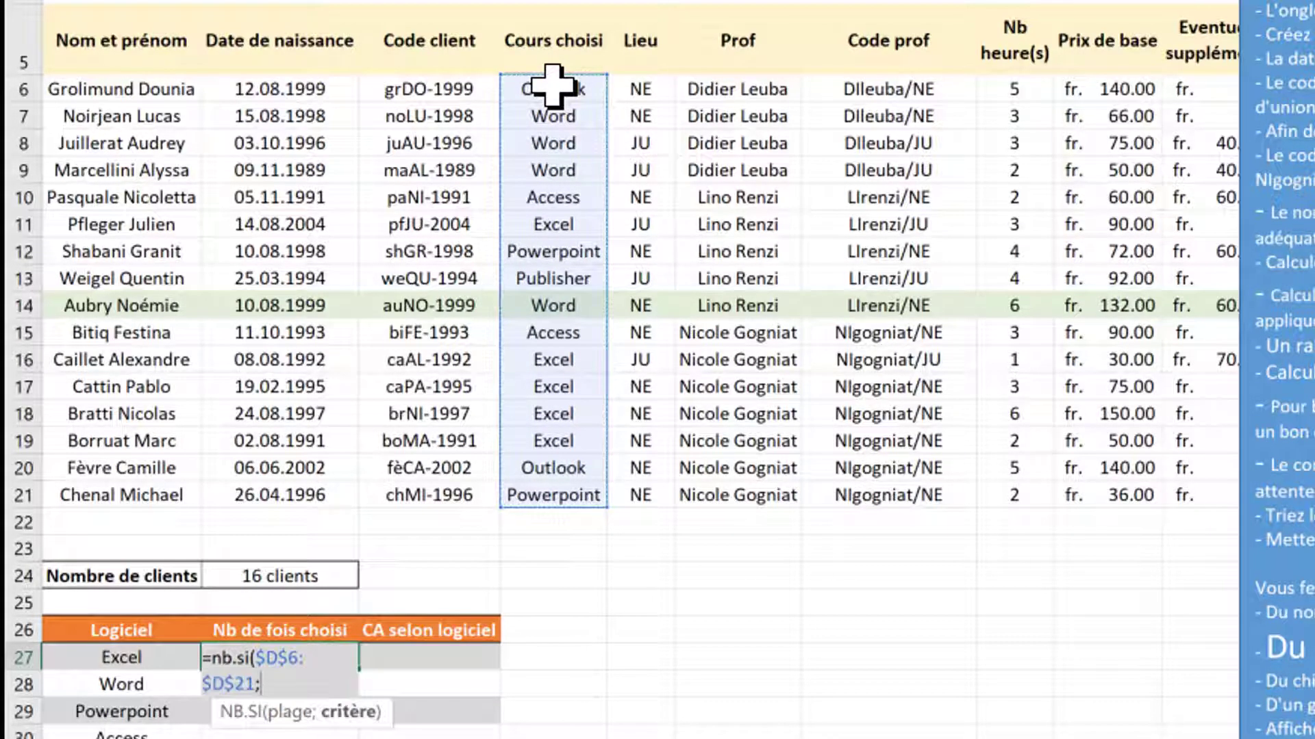
left_click(151, 658)
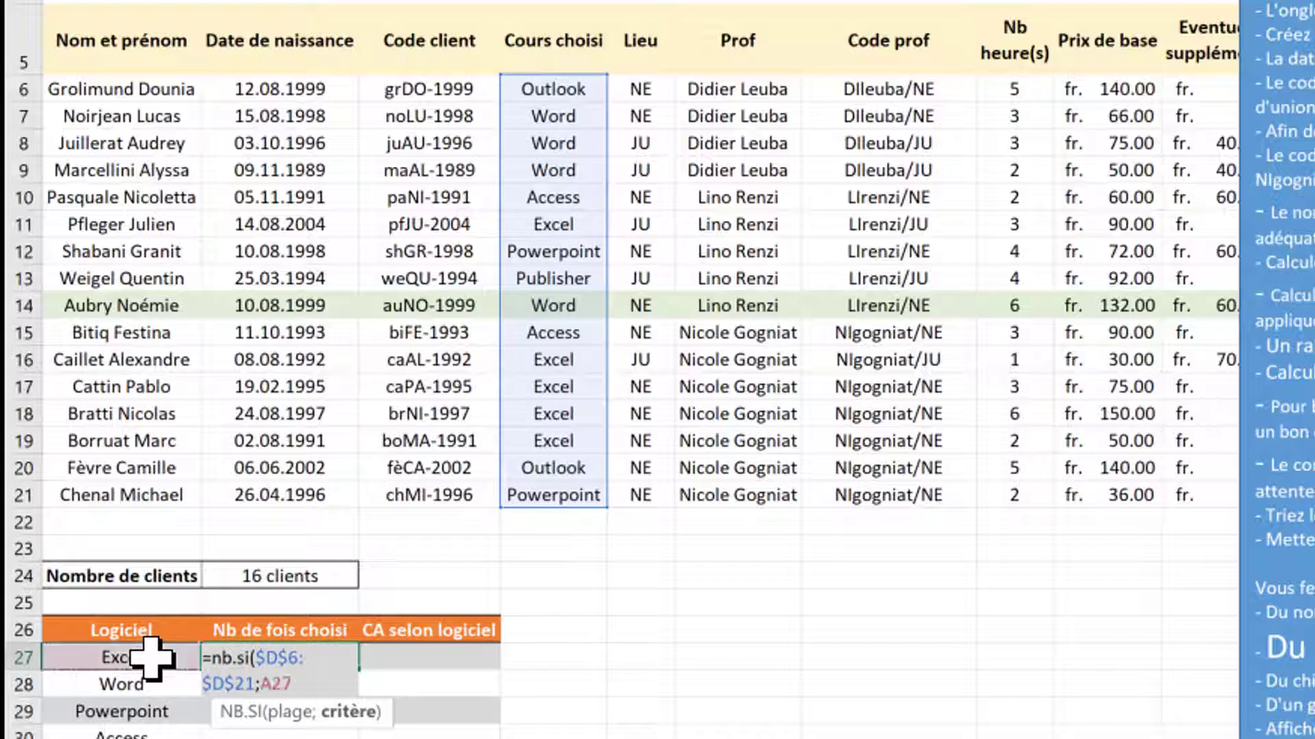
key("ctrl+Return")
Step: Fill the Nb de fois choisi formula down to Publisher in row 32, without copying the formatting
left_click_drag(358, 669, 349, 644)
left_click(366, 452)
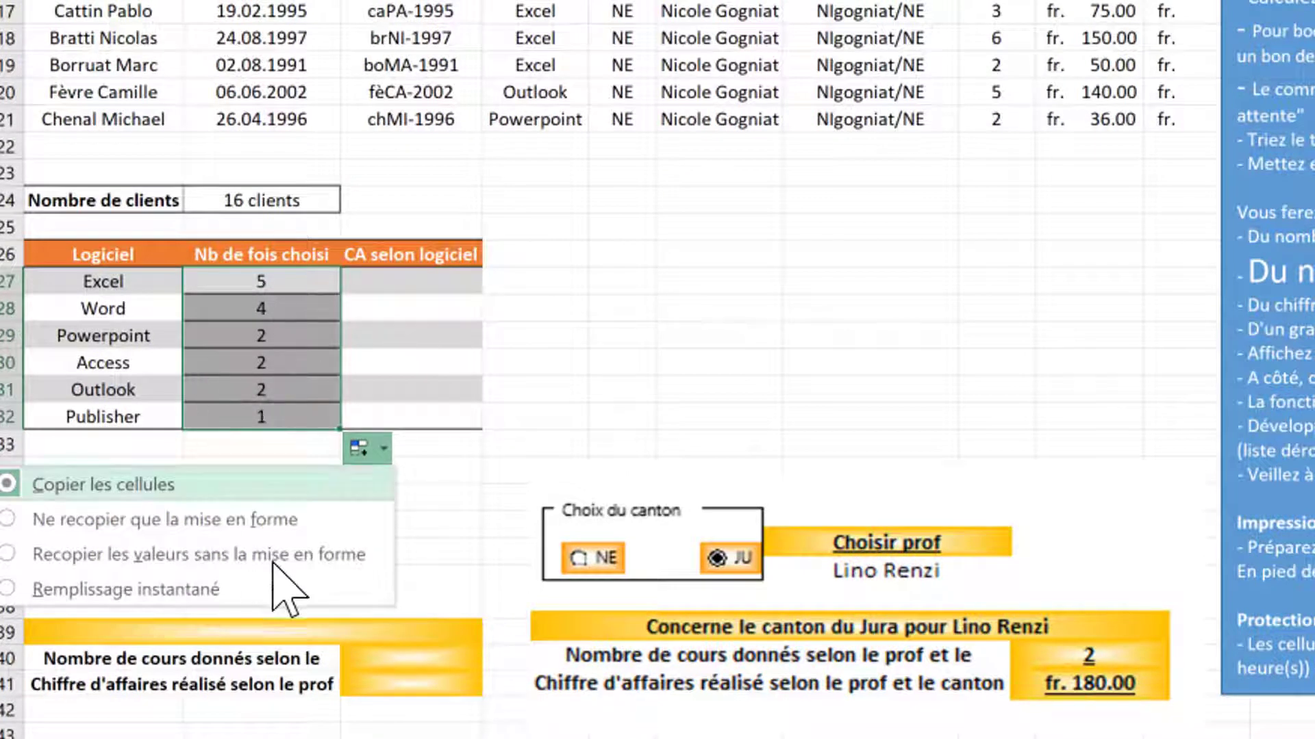
left_click(168, 556)
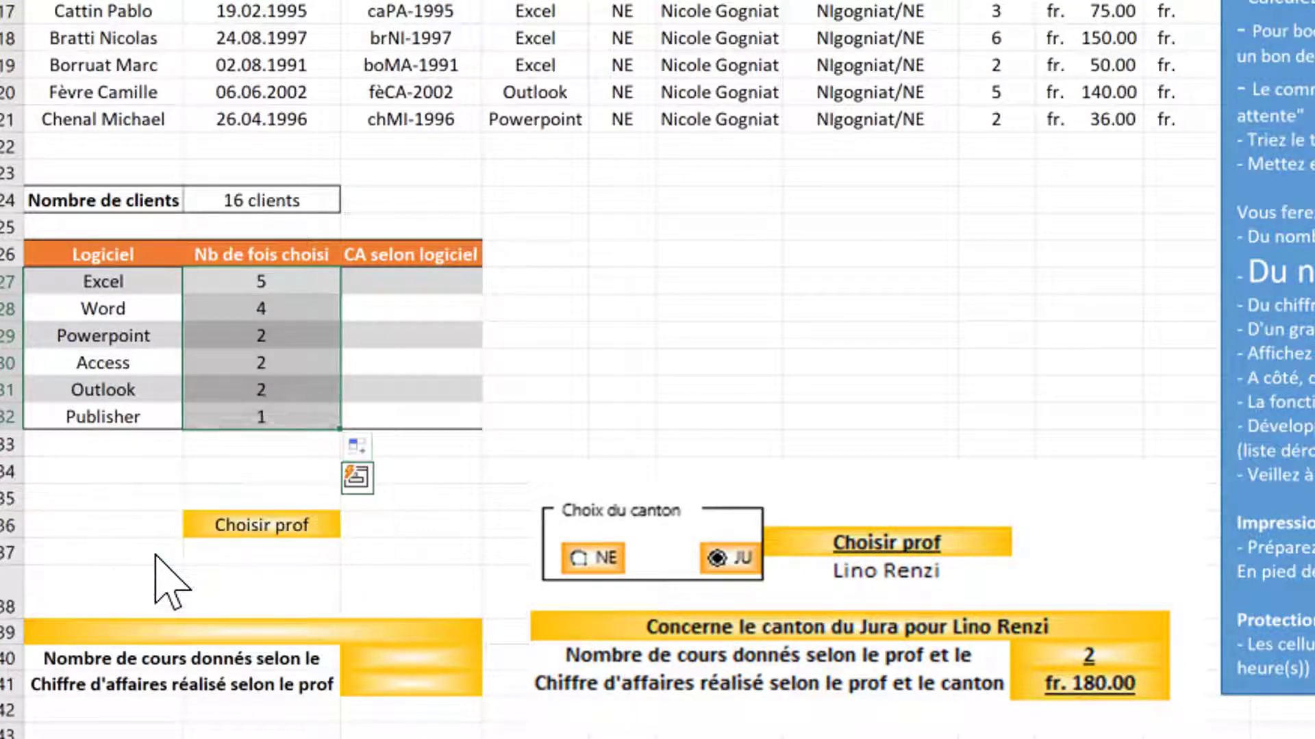
Step: In C27, enter a SOMME.SI formula testing $D$6:$D$21 against A27 and summing the Prix à payer amounts in L6:L21
left_click(409, 287)
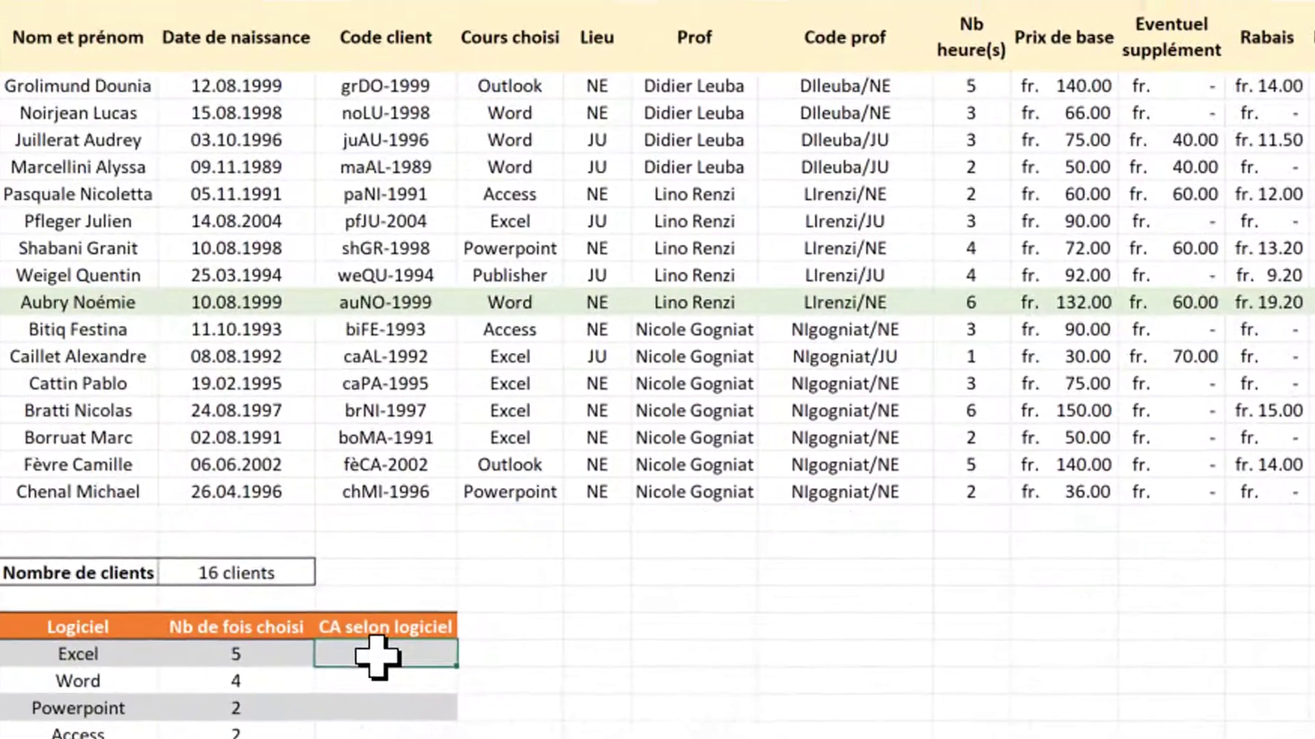
type("=som")
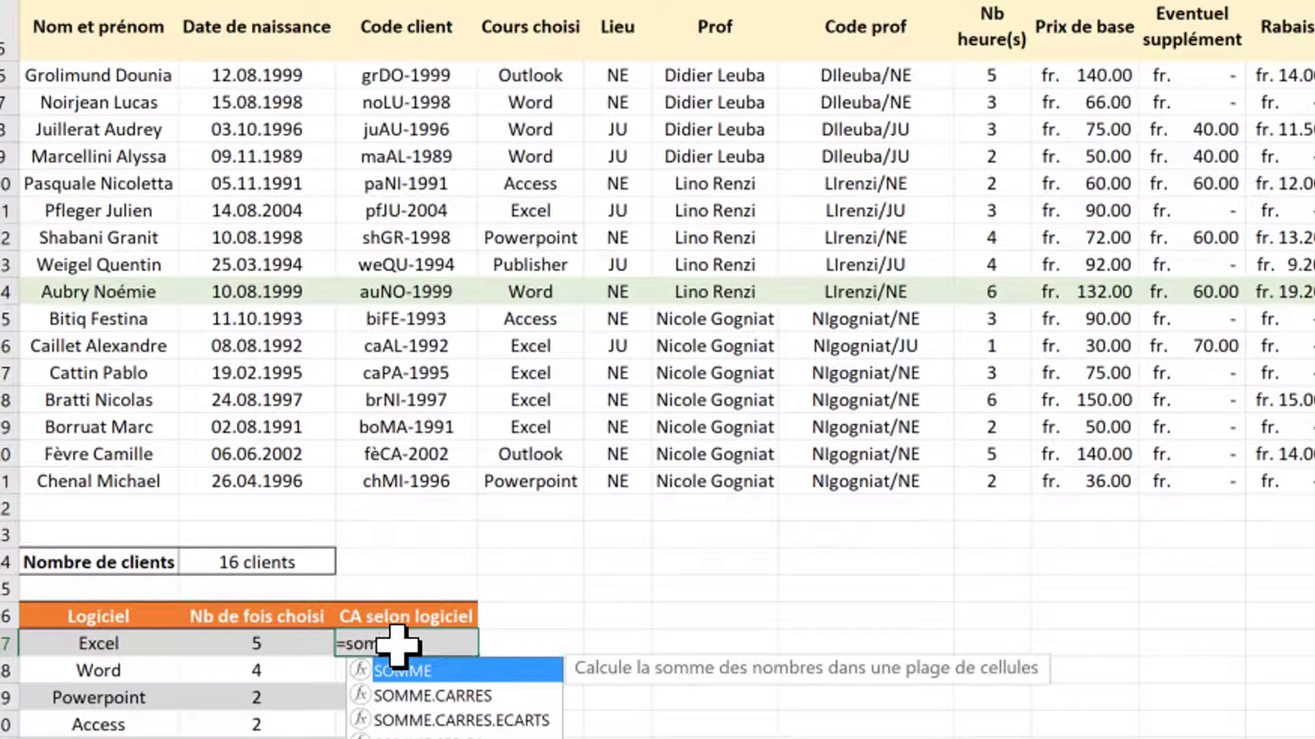
type("me.si")
key("Tab")
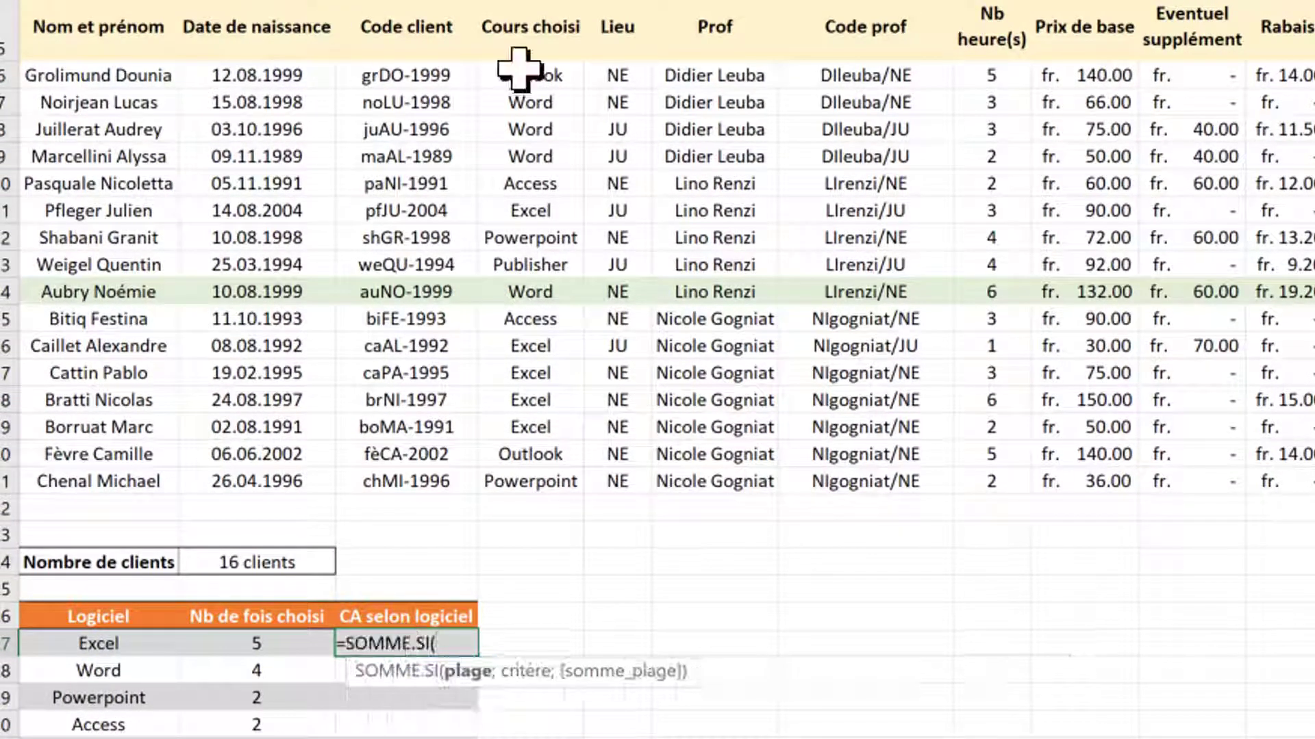
left_click_drag(541, 75, 539, 482)
key("F4")
type(";")
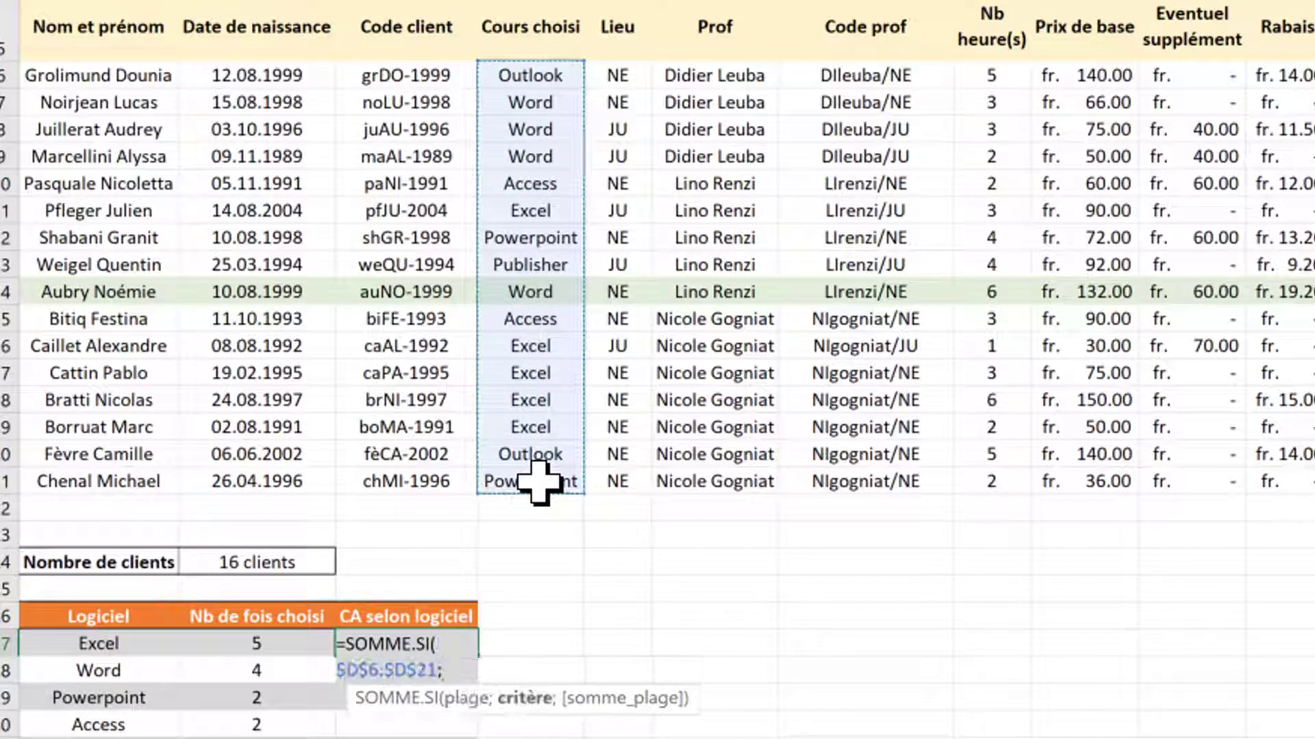
left_click(147, 649)
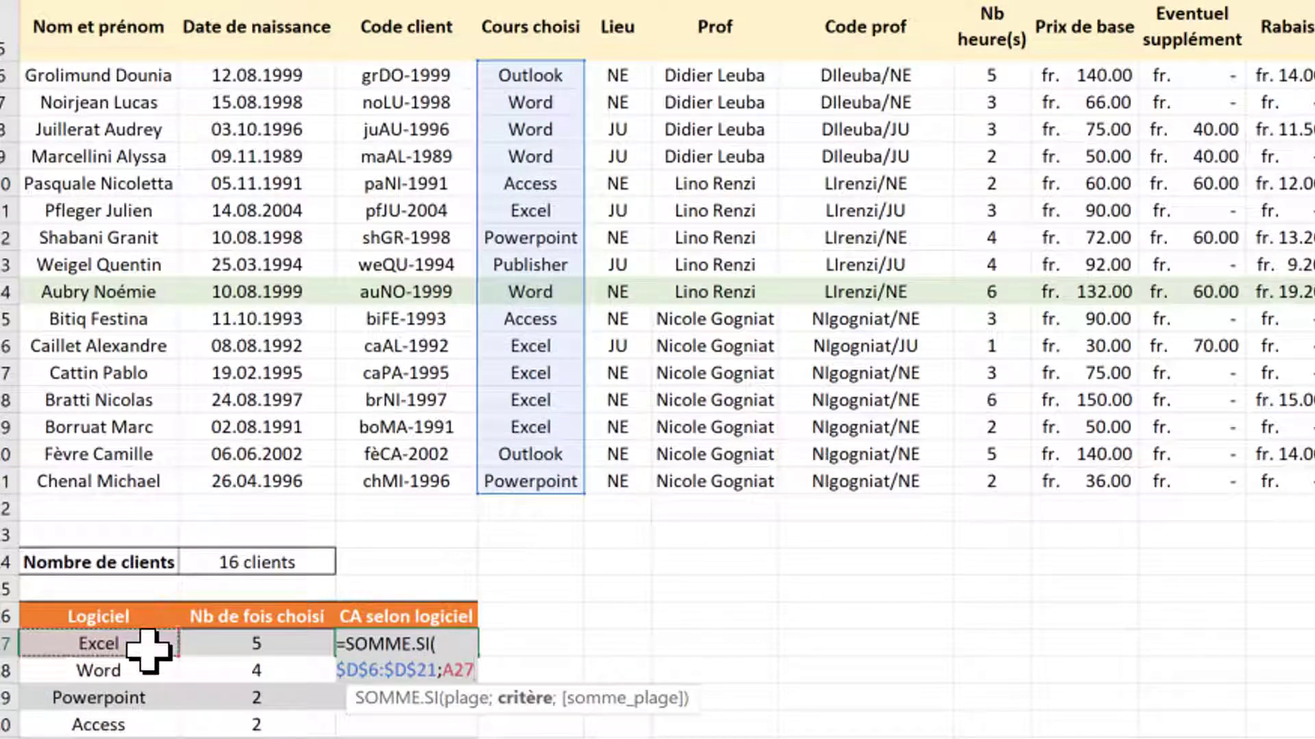
type(";")
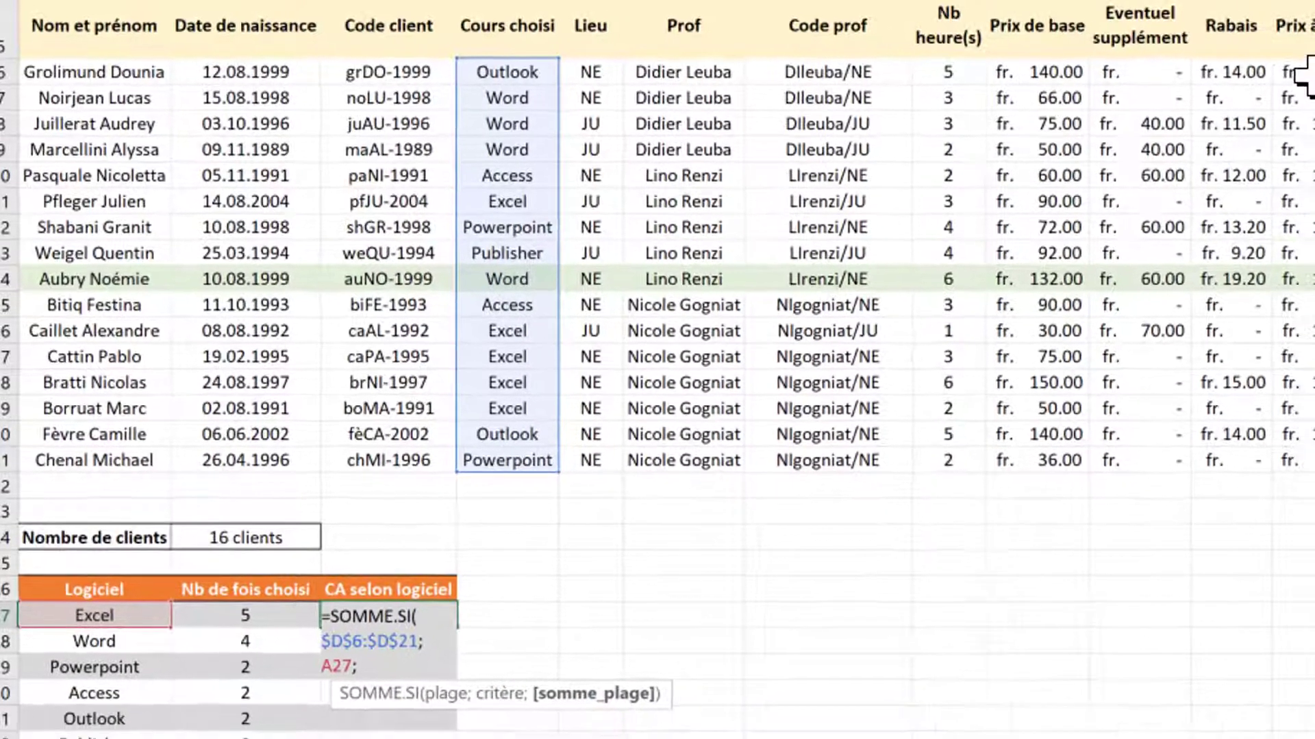
left_click_drag(1242, 67, 1253, 438)
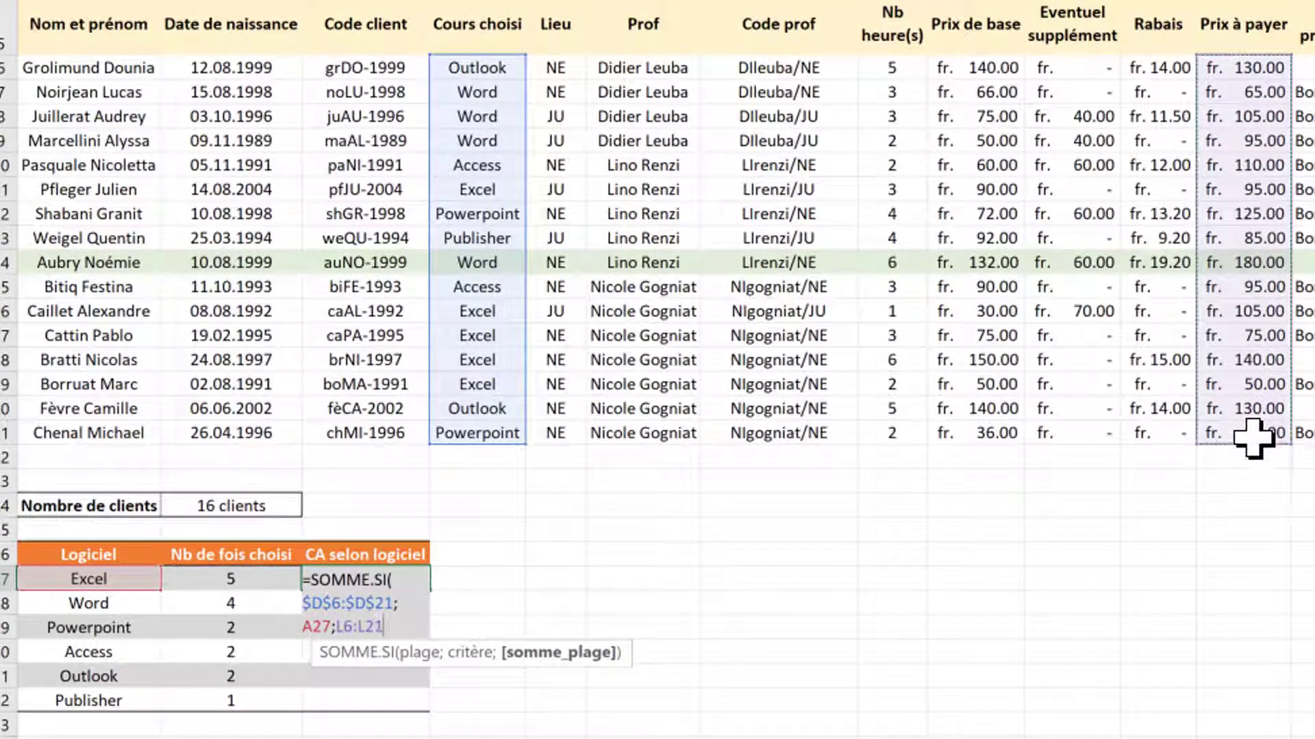
key("Return")
Step: Fill the CA selon logiciel formula down to row 32 without copying the formatting, and deselect the range
left_click(411, 578)
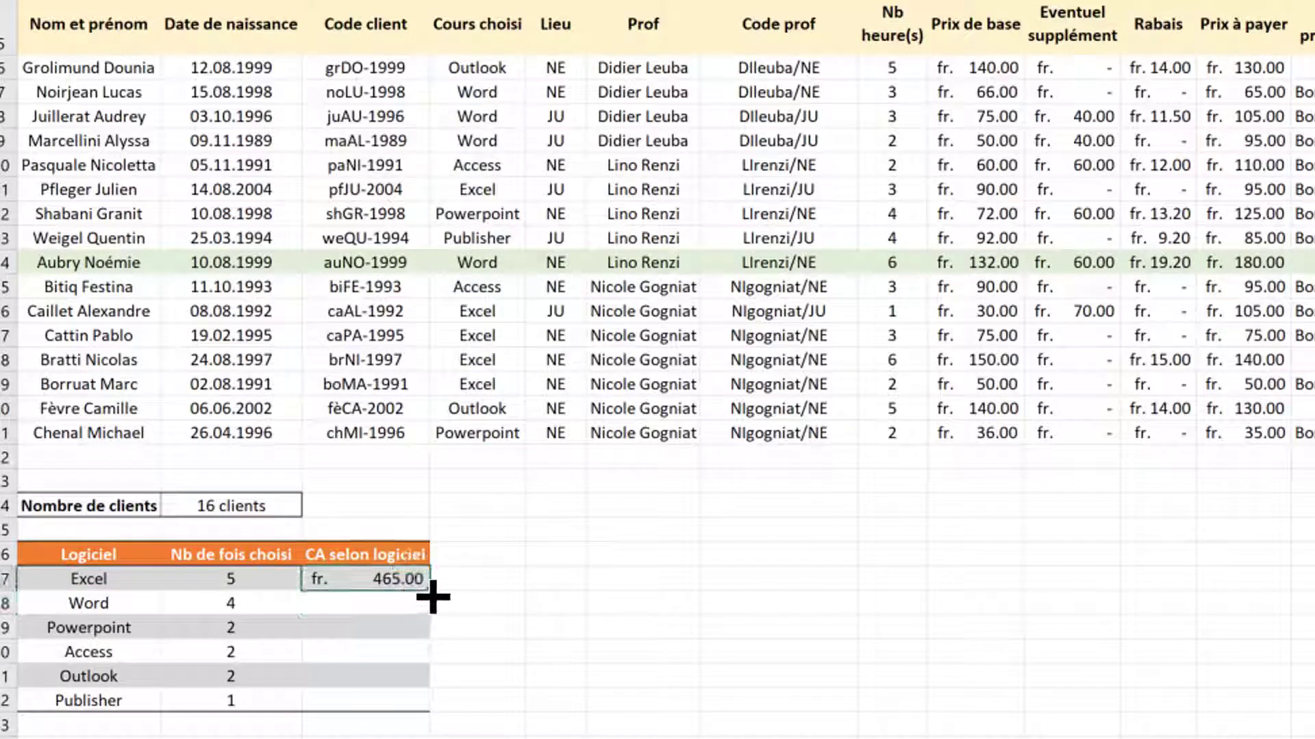
left_click_drag(433, 597, 426, 697)
left_click(449, 724)
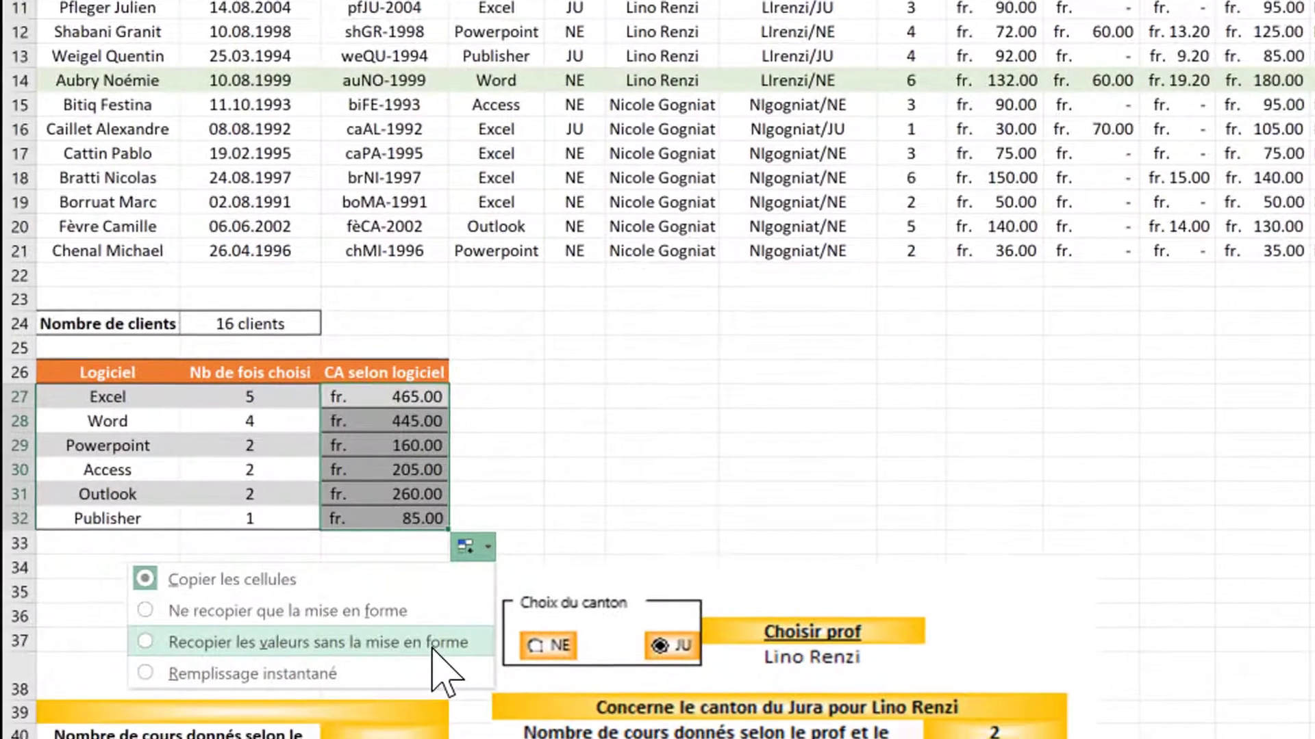
left_click(432, 644)
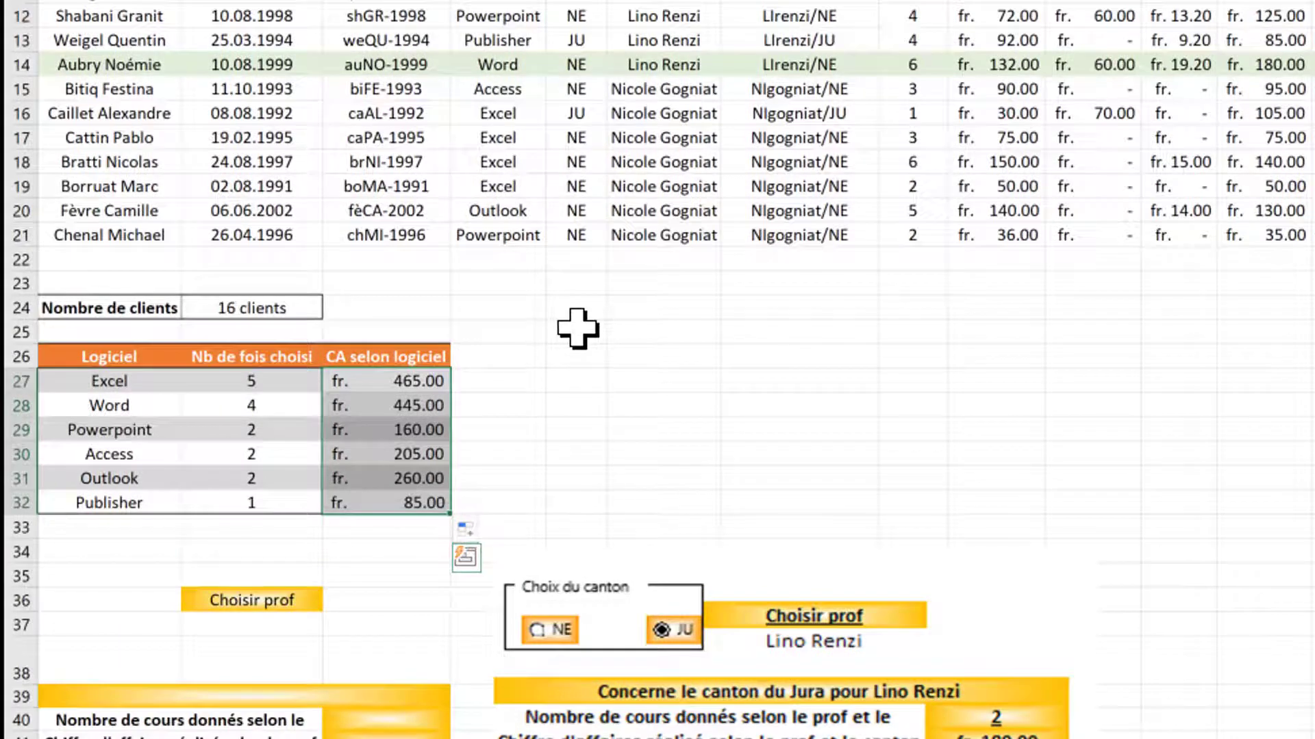
left_click(578, 311)
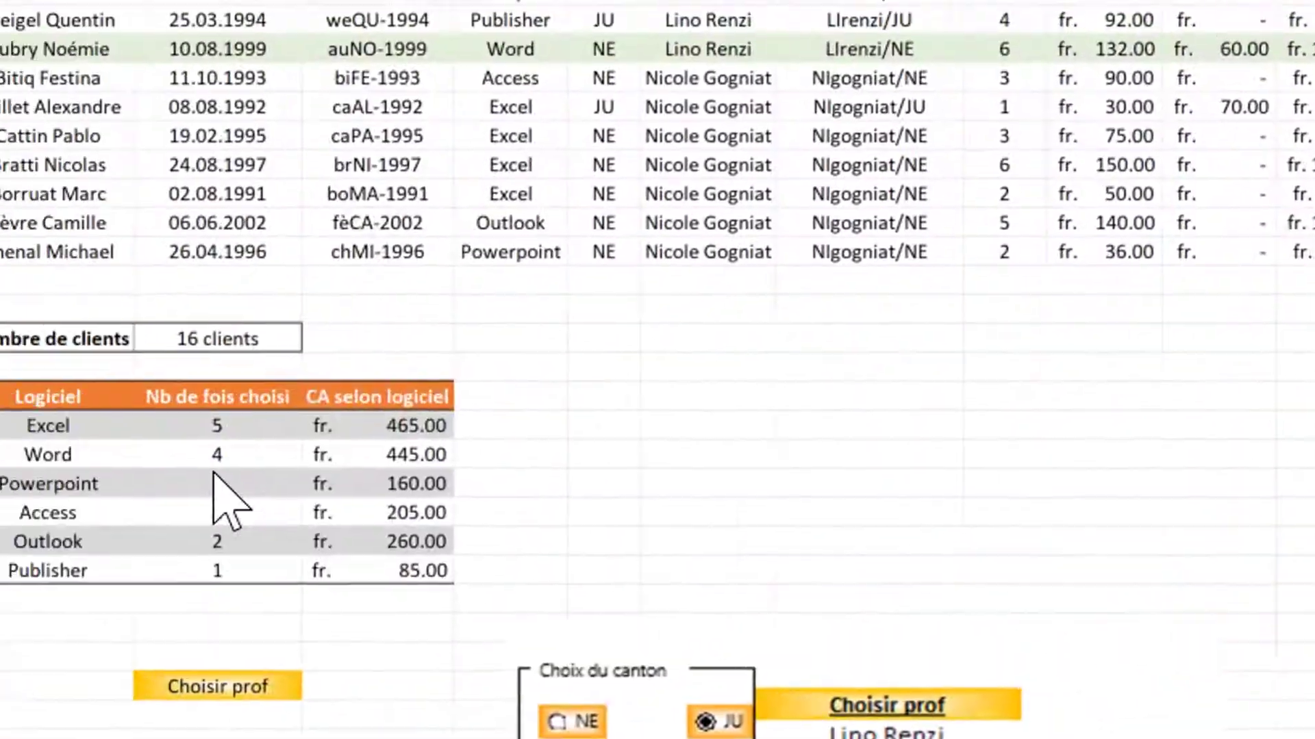
Step: Insert a 3-D pie chart based on the Logiciel and CA selon logiciel columns, headers included
left_click_drag(67, 403, 117, 577)
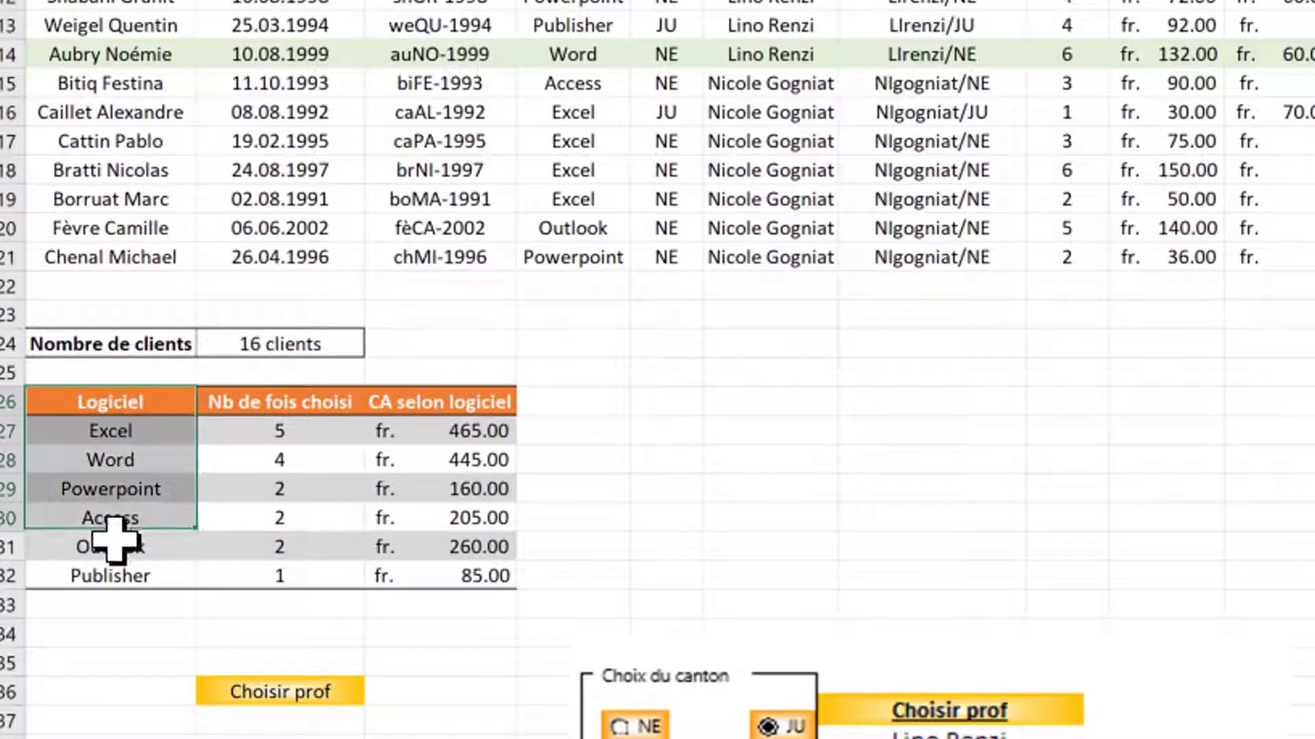
left_click_drag(438, 431, 457, 565)
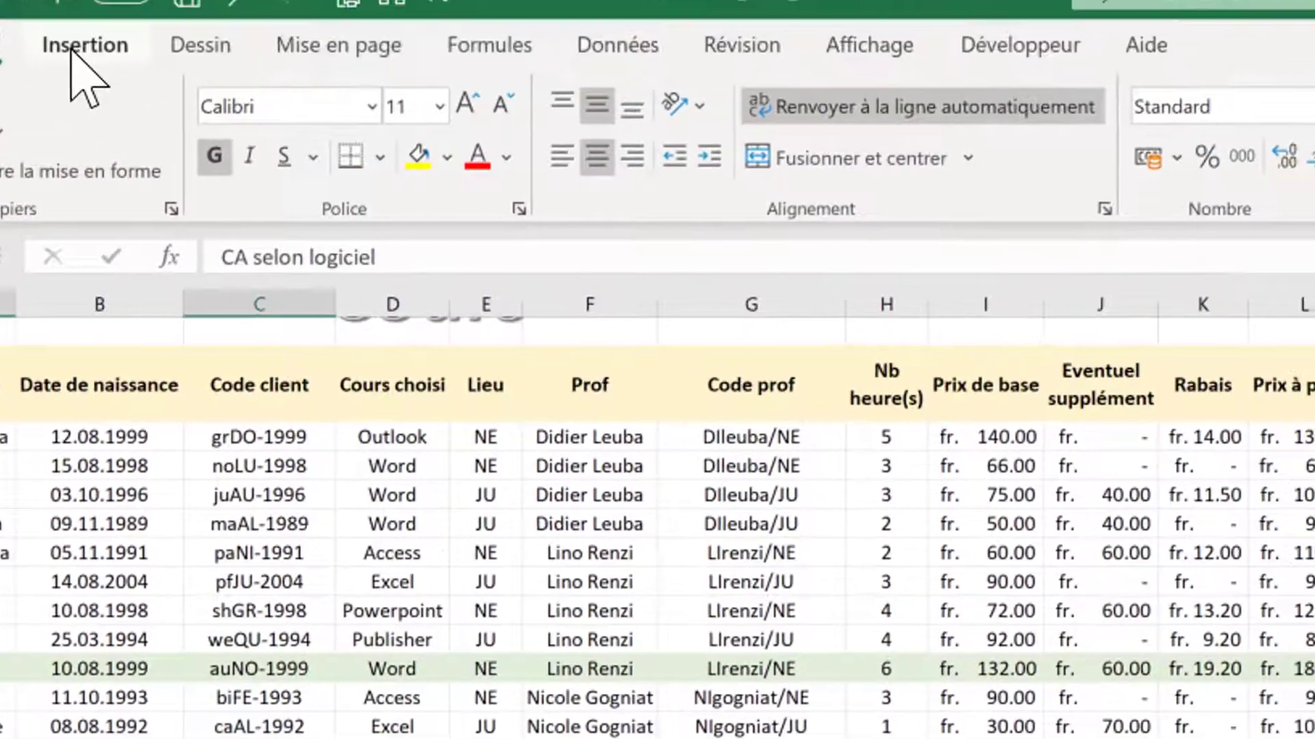
left_click(80, 69)
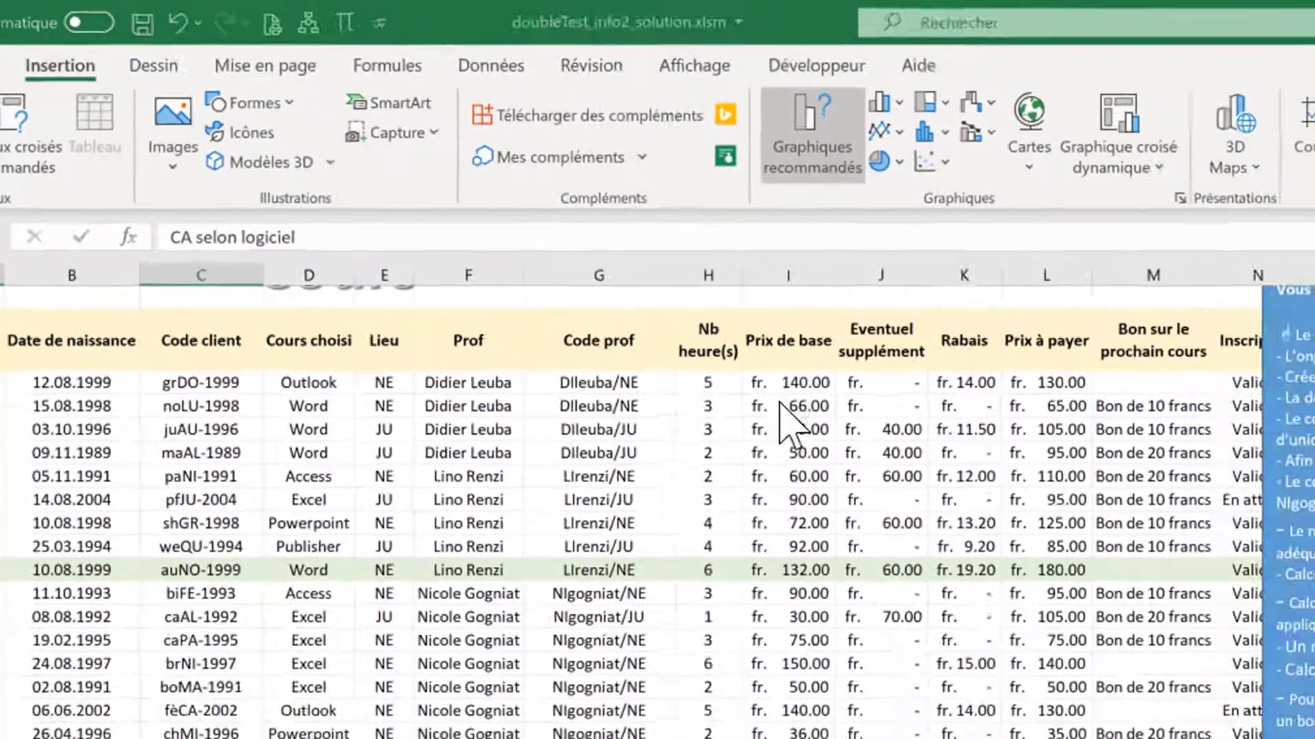
left_click(590, 517)
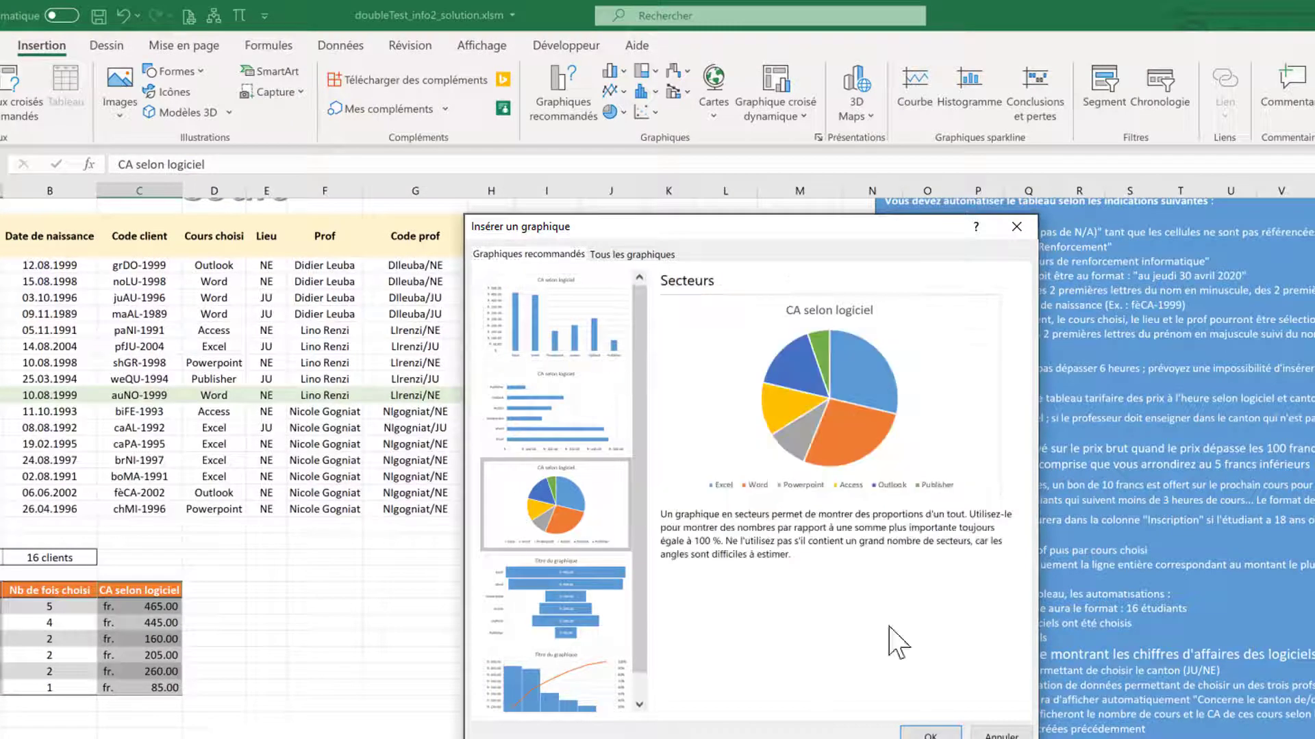
left_click(1012, 735)
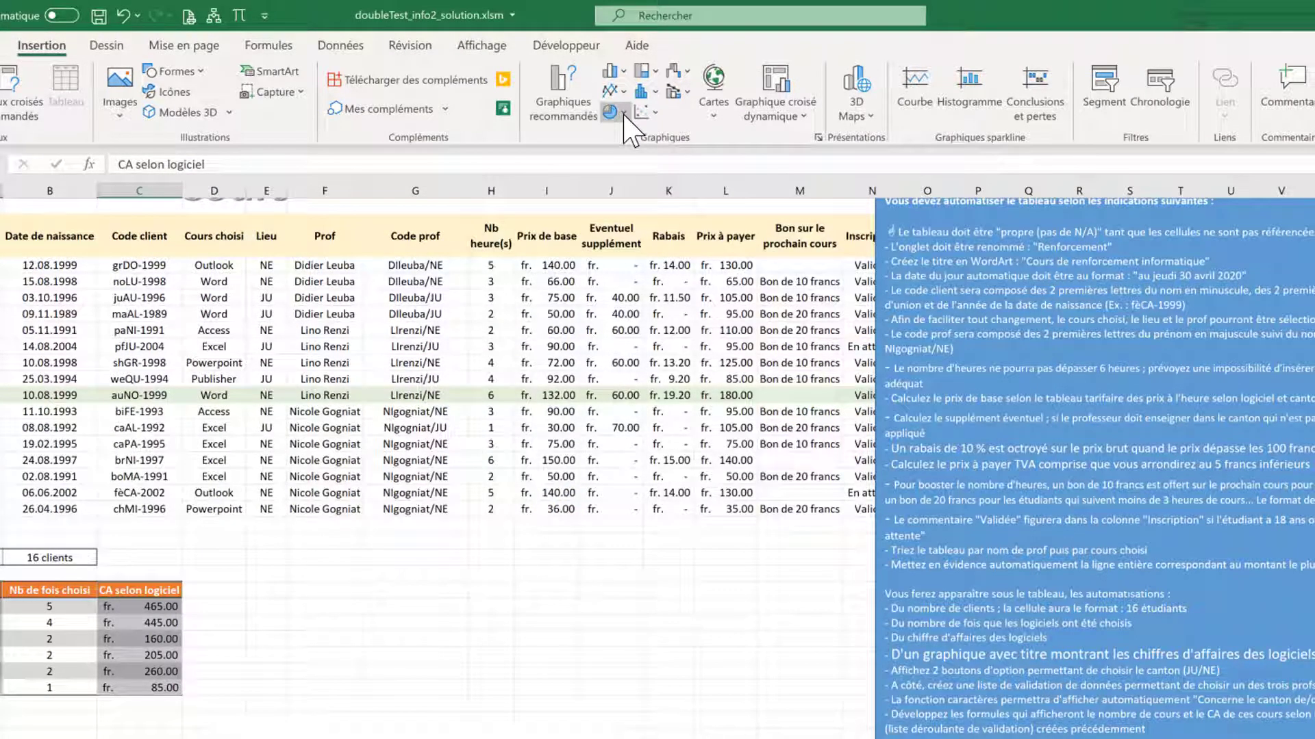
left_click(624, 113)
left_click(625, 266)
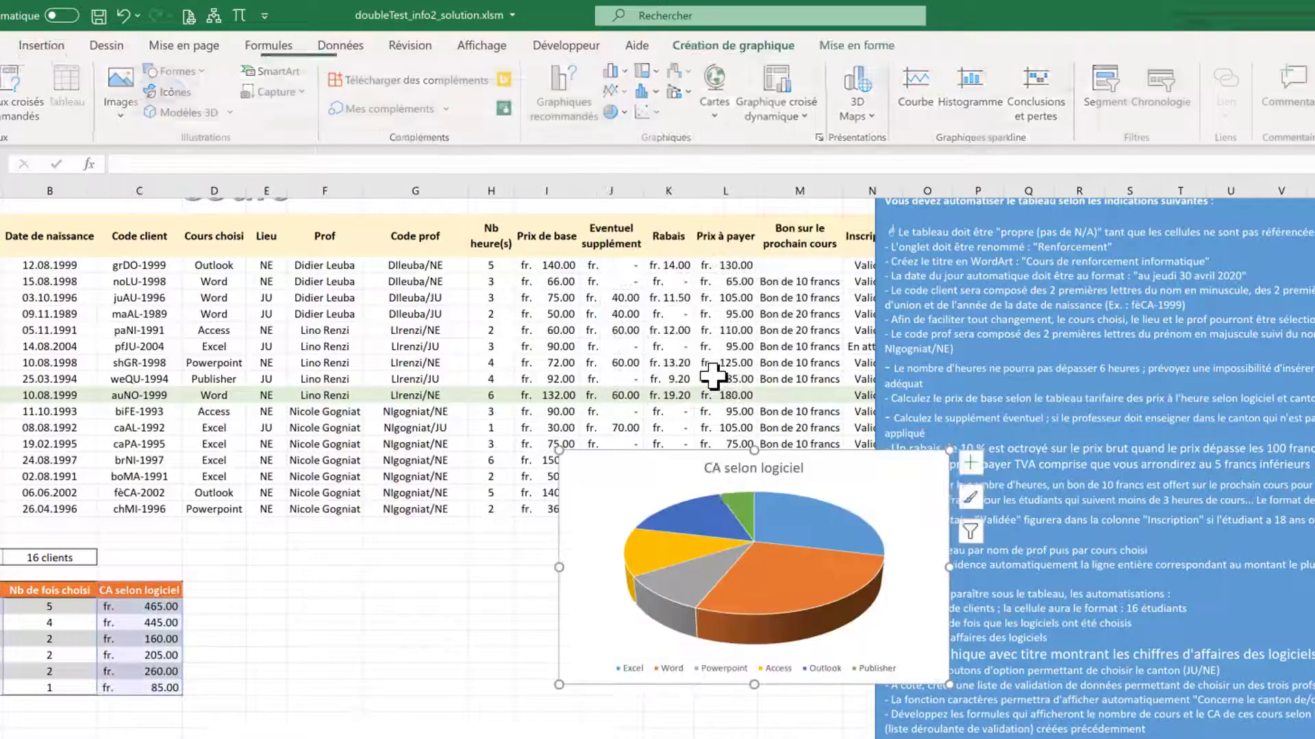
Step: Try placing the pie chart nearer the summary table with another chart style, and undo both changes
left_click_drag(685, 452, 346, 482)
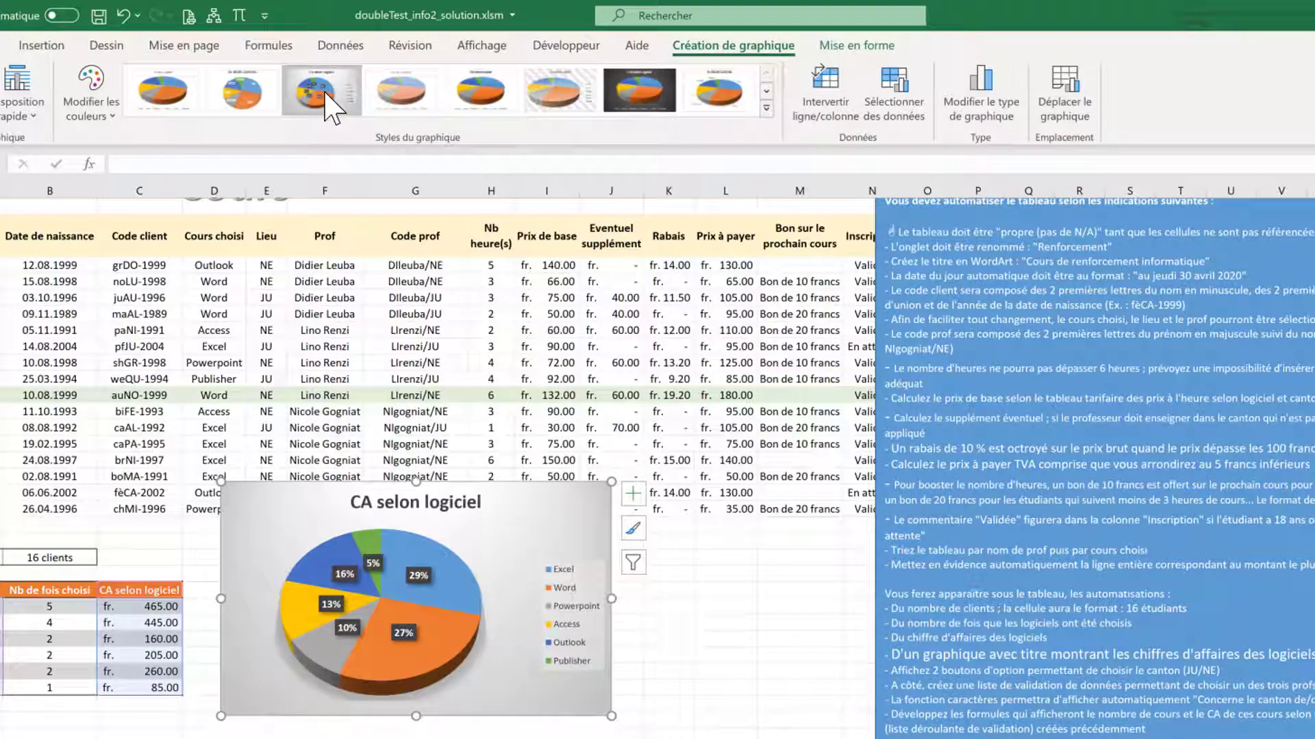
left_click(326, 94)
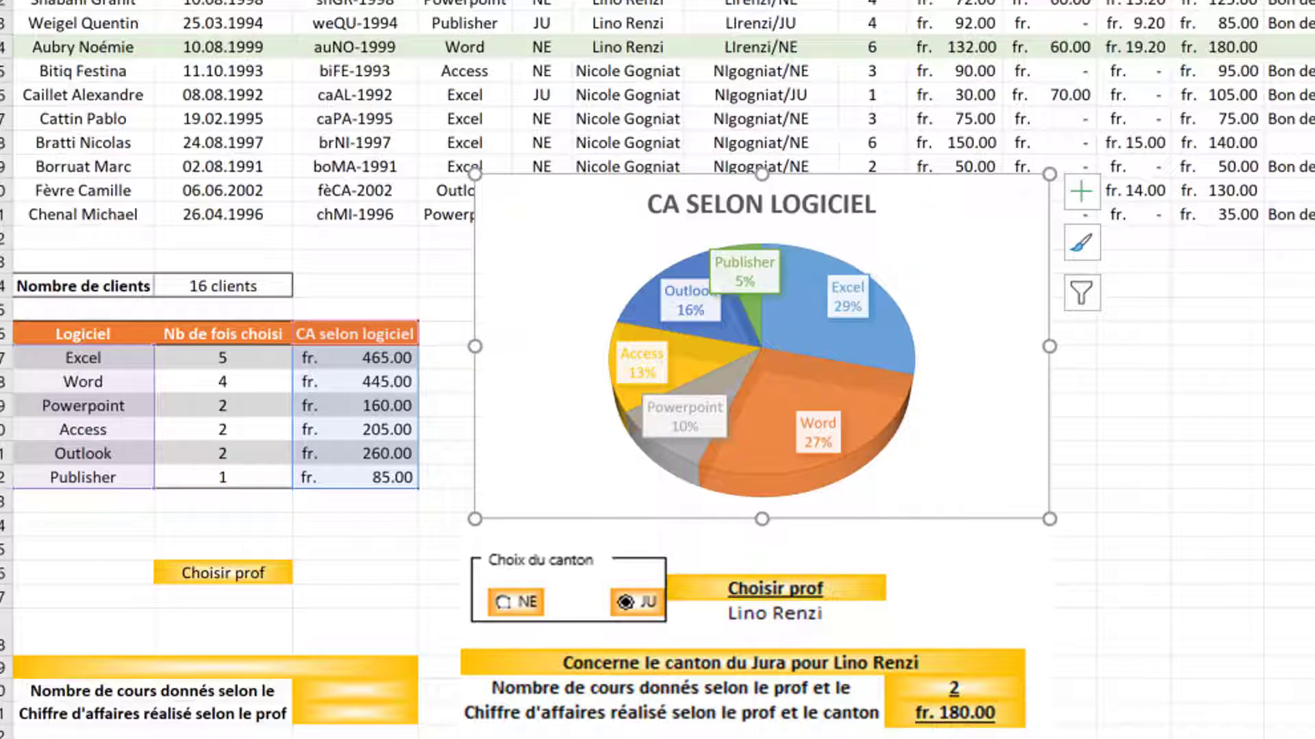
key("ctrl+z")
key("ctrl+z")
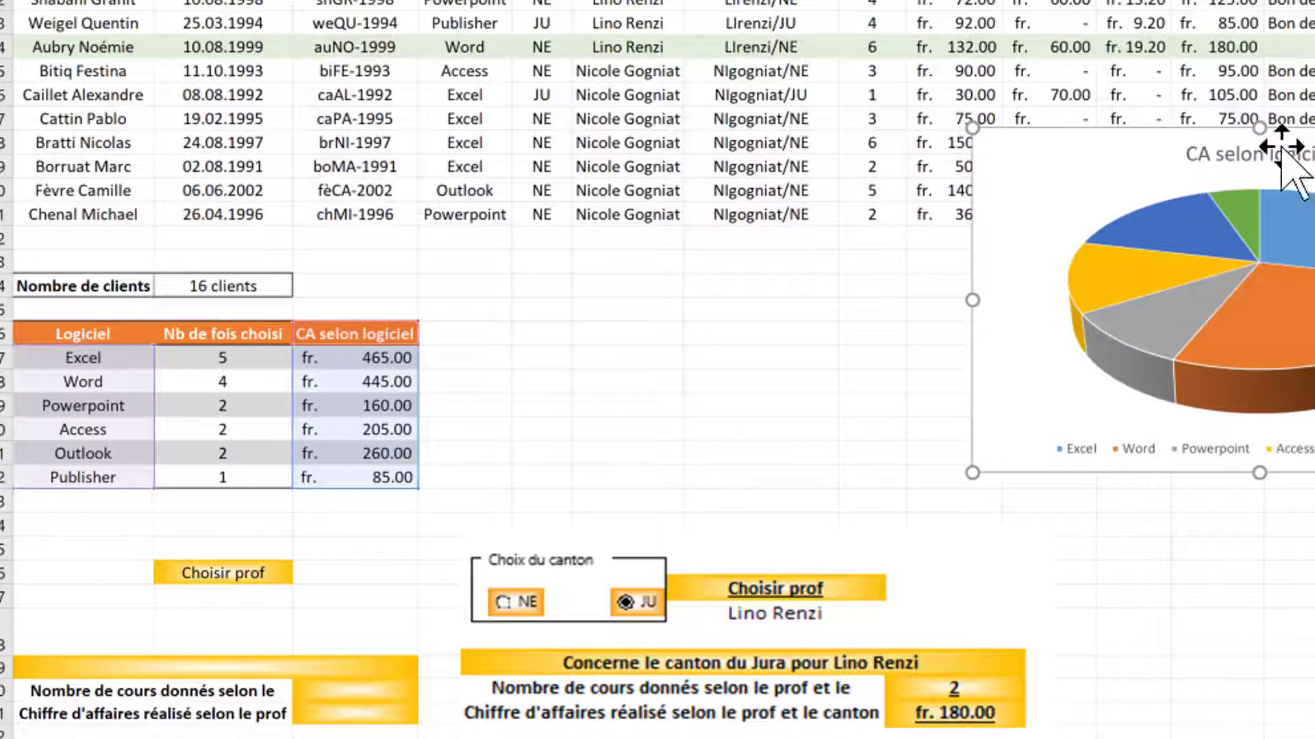
Step: Move the pie chart beside the summary table and add data labels to its slices
left_click_drag(1210, 130, 649, 148)
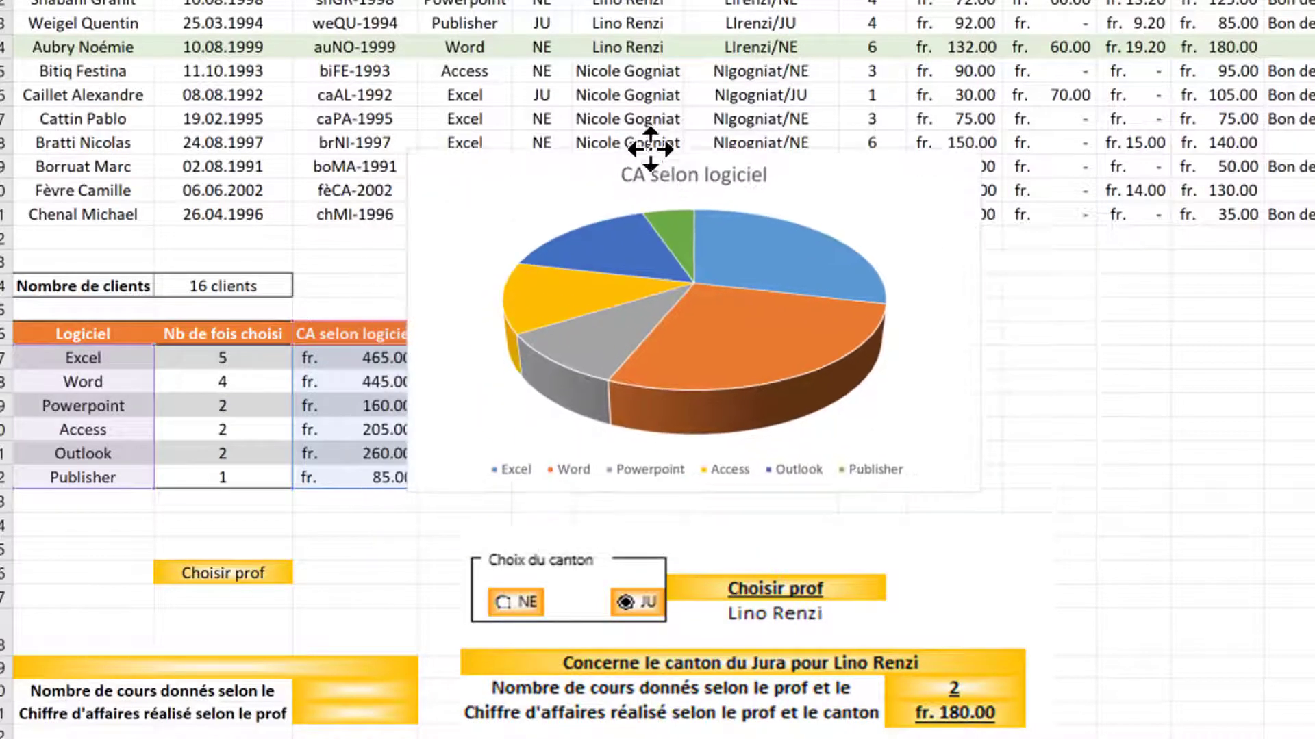
right_click(735, 287)
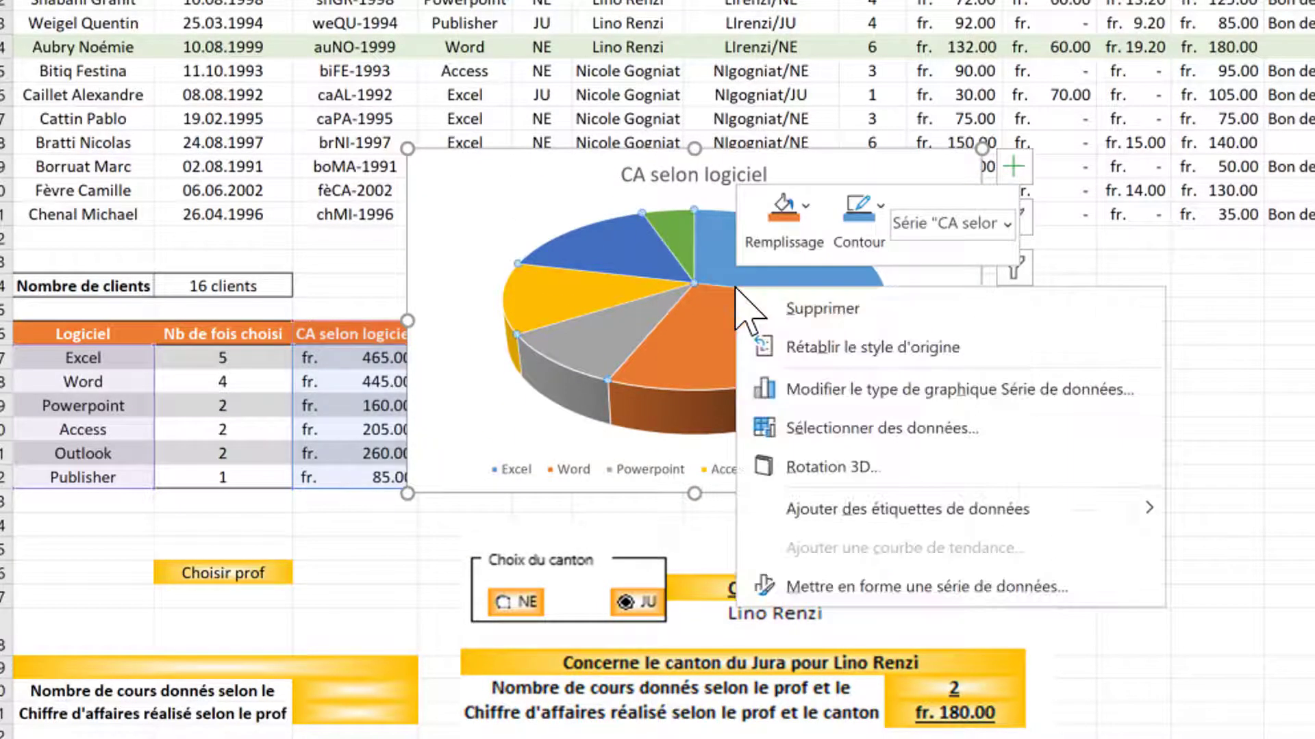
left_click(851, 508)
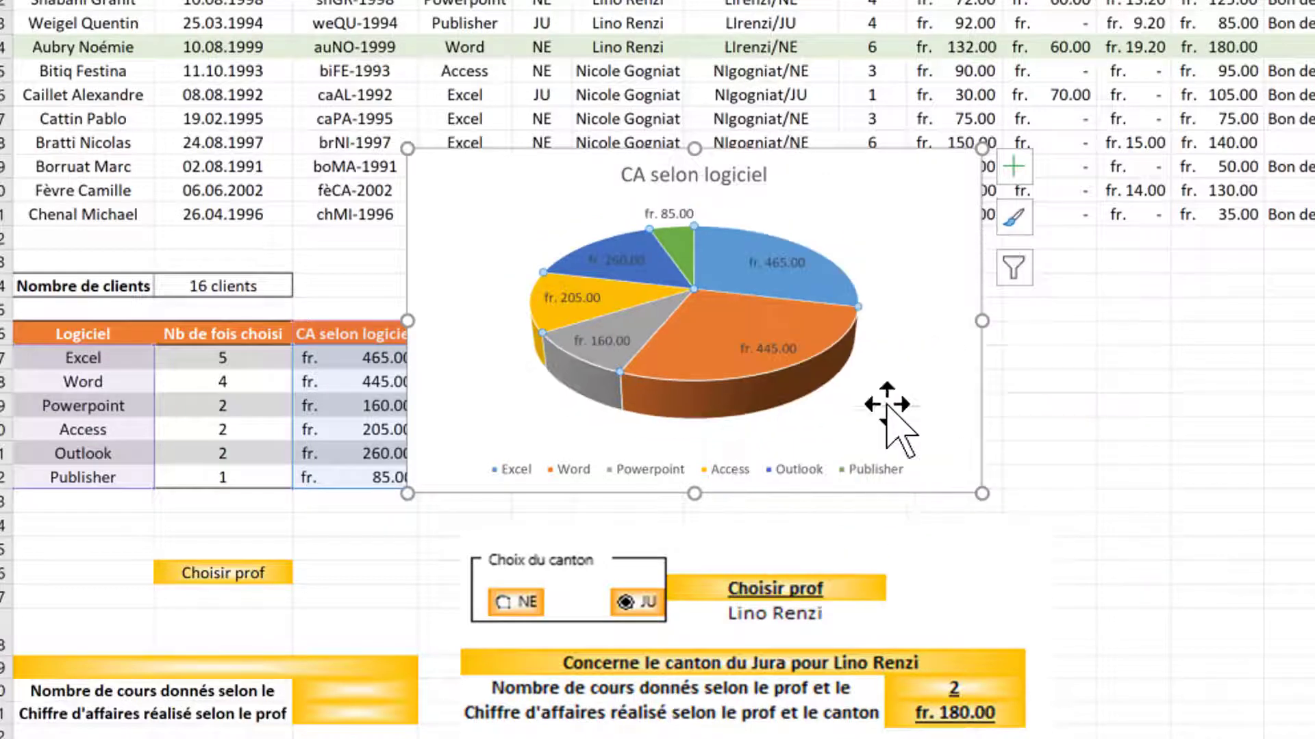
Step: Make the pie chart's data labels show Pourcentage instead of Valeur
right_click(779, 267)
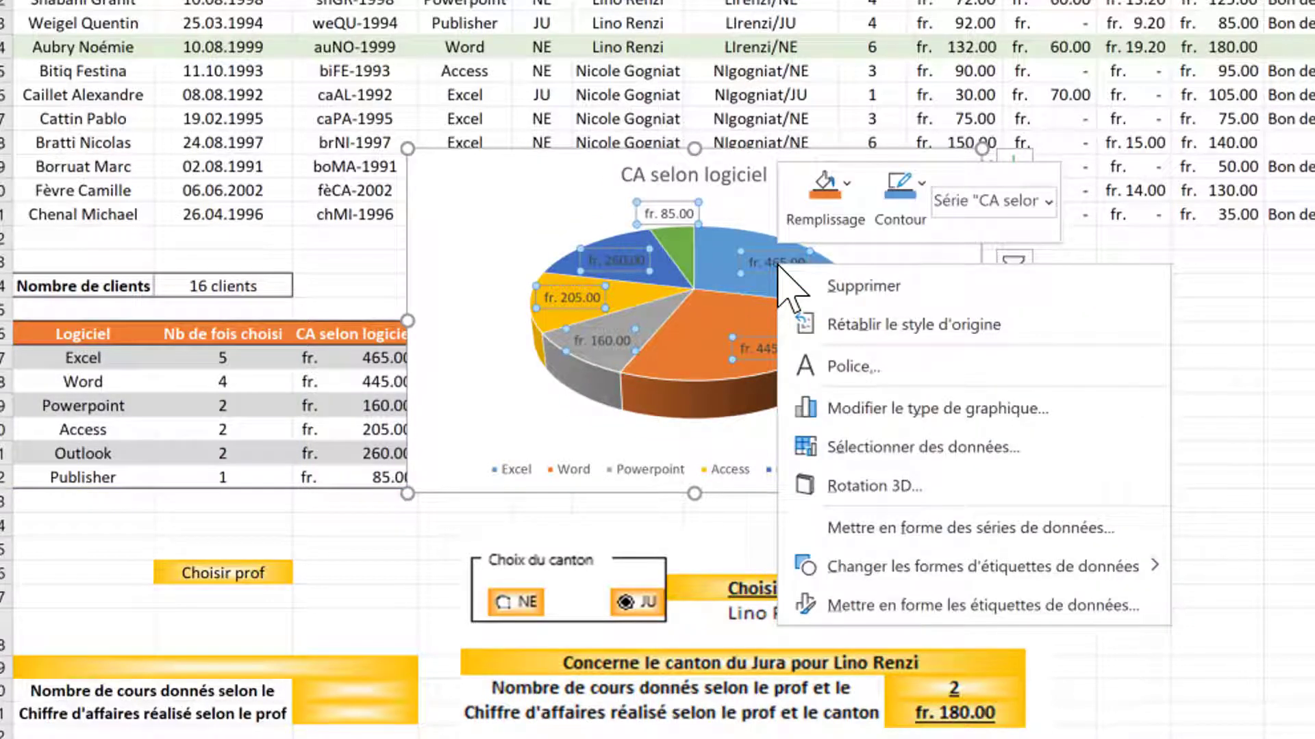
left_click(894, 603)
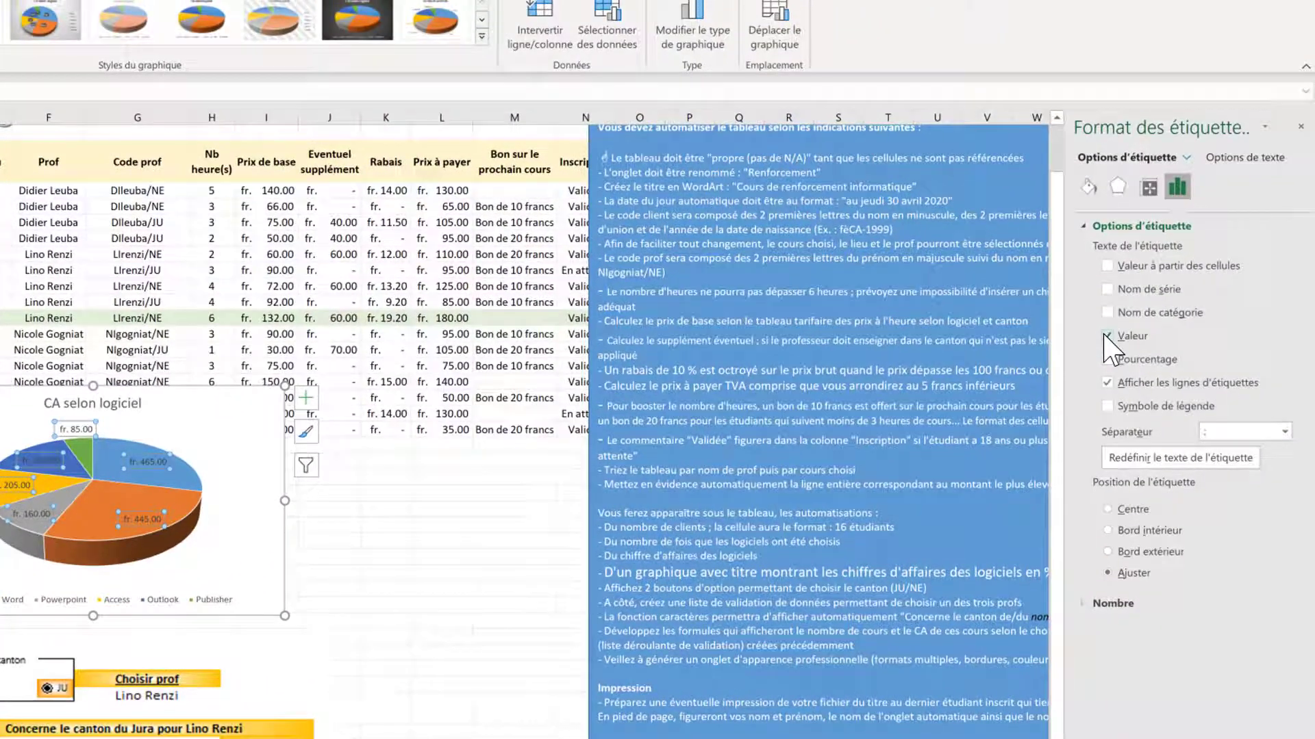
left_click(1107, 336)
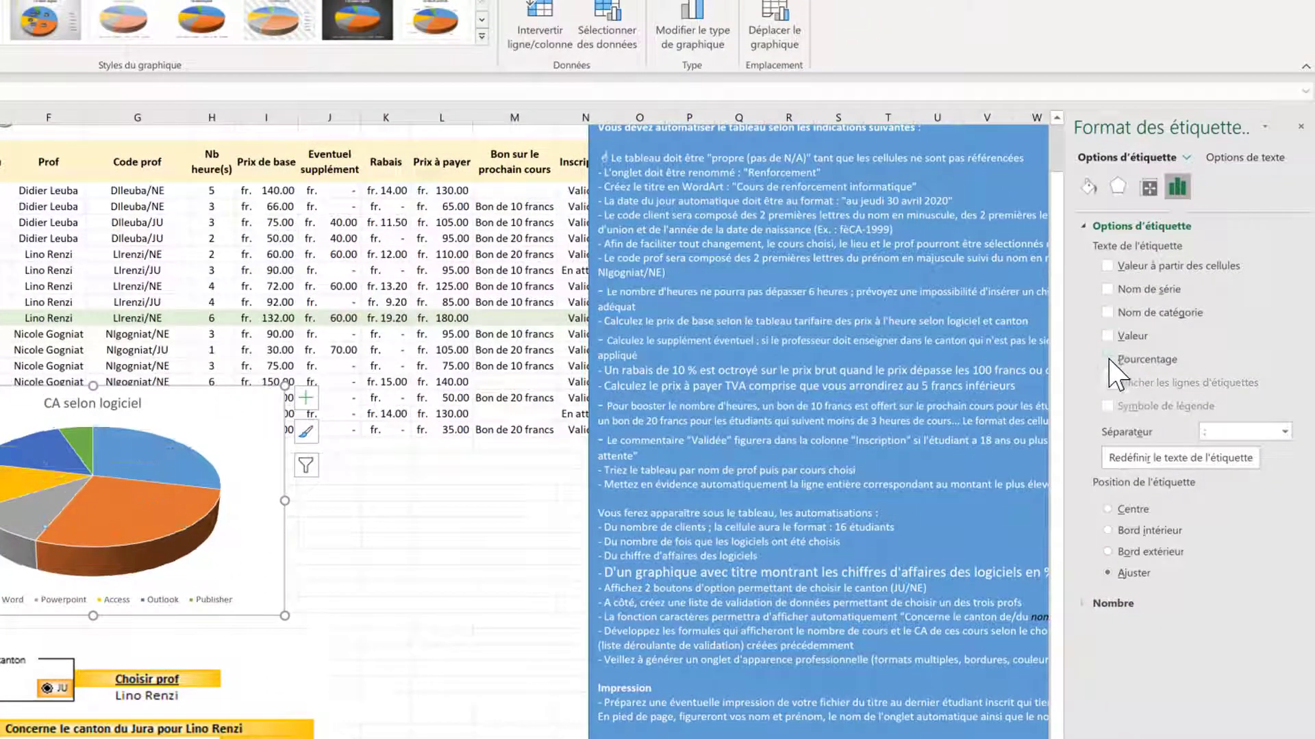
left_click(1107, 359)
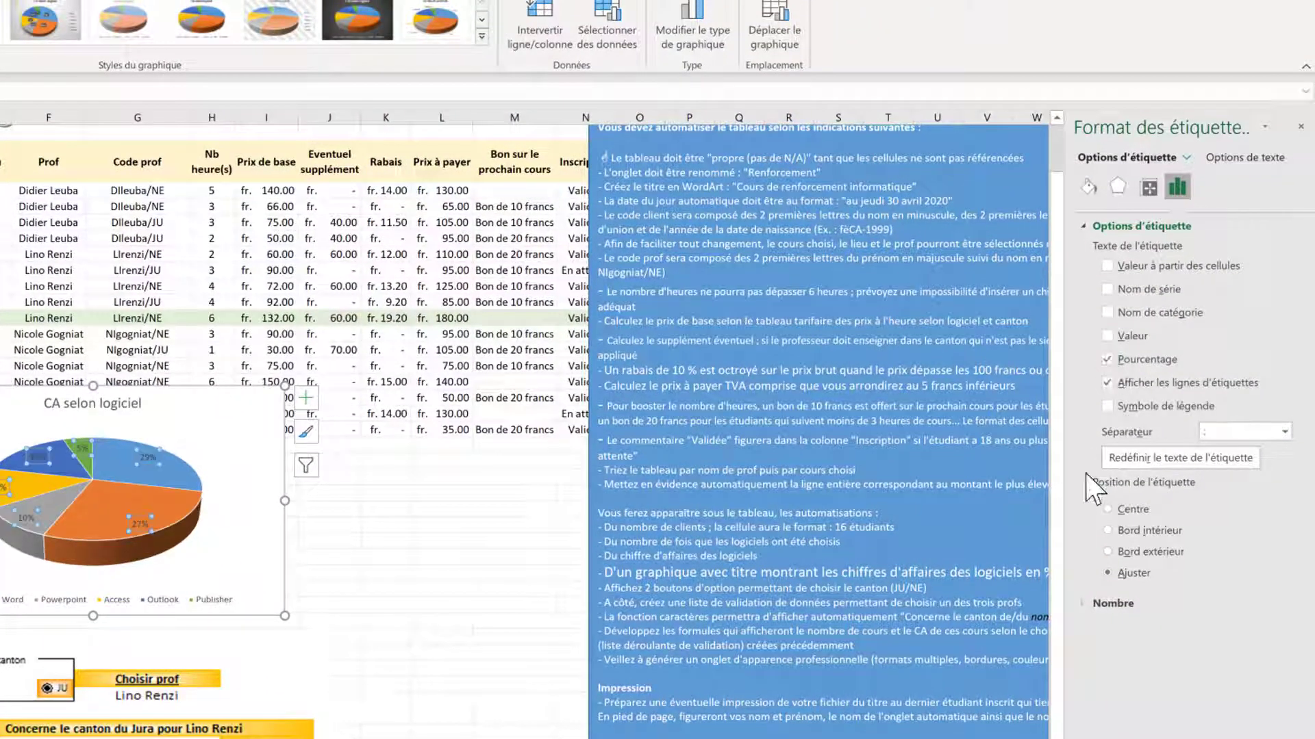
Step: Format the data labels' numbers as Pourcentage with 2 decimals and position the labels at Bord extérieur
left_click(1085, 607)
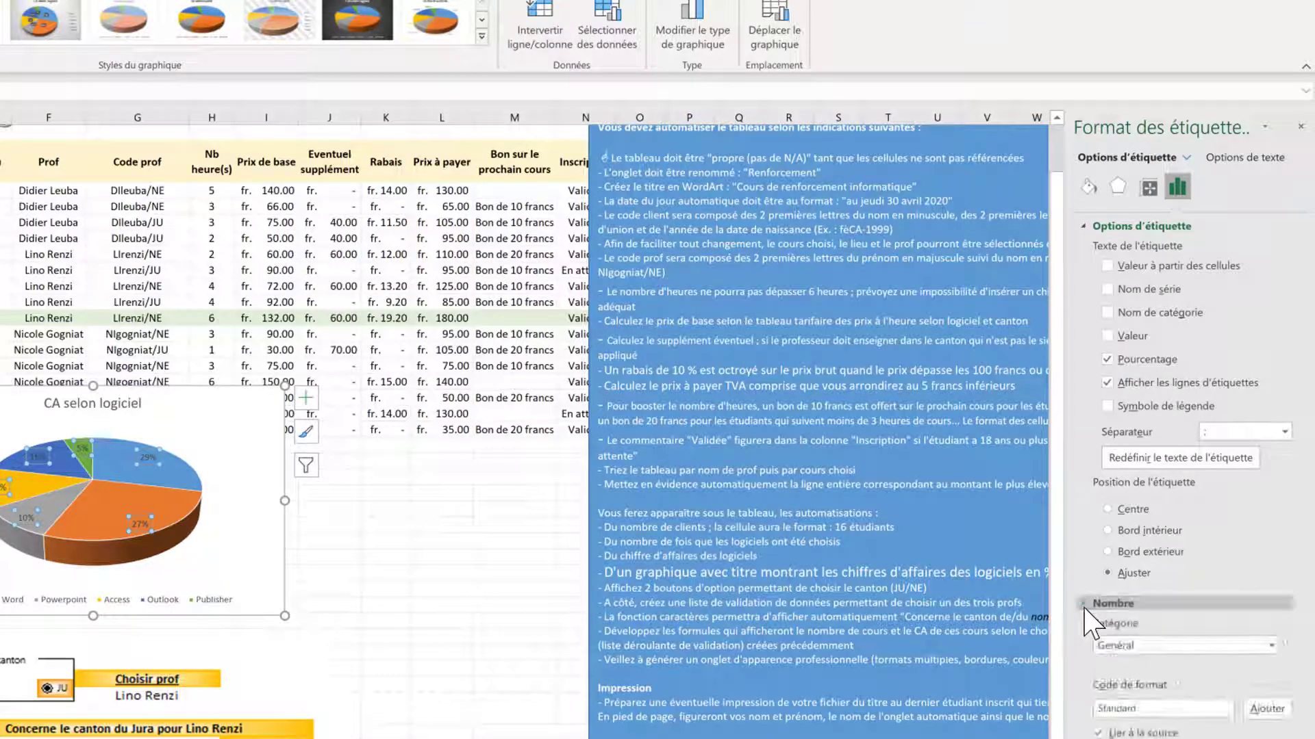
left_click(1115, 646)
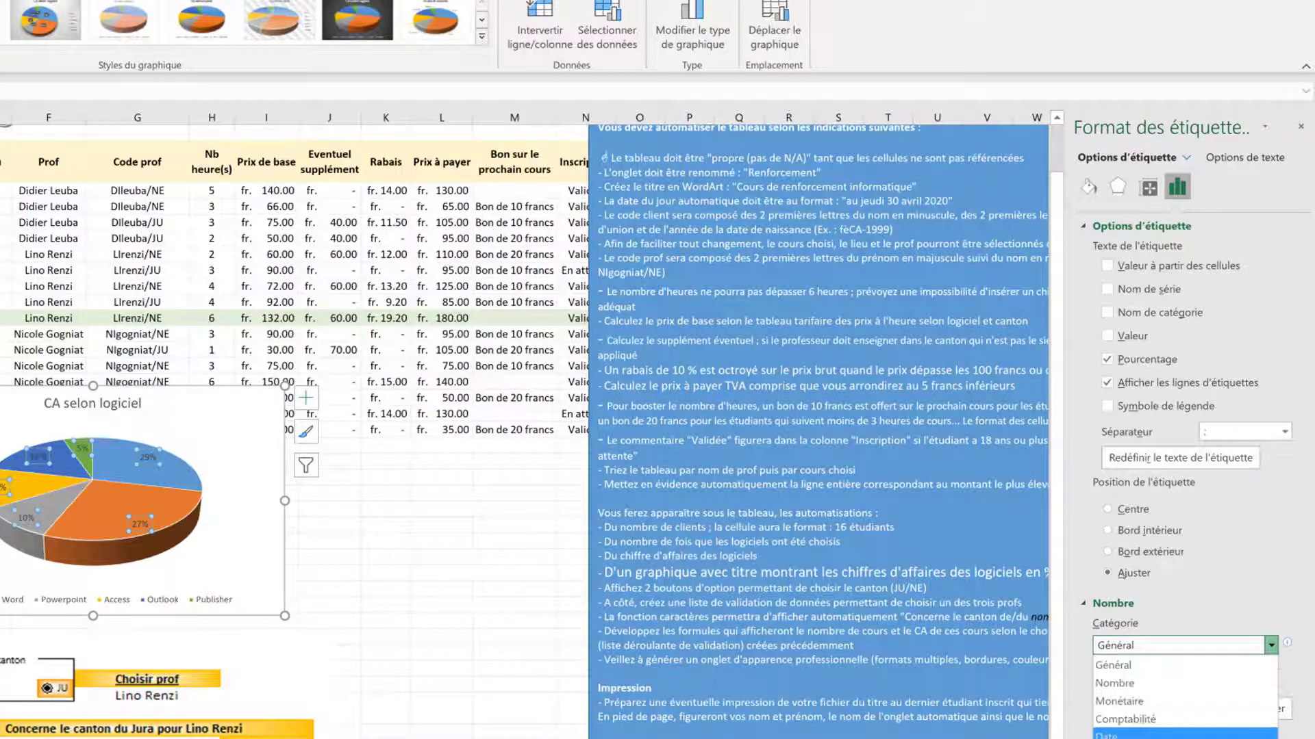
left_click(1125, 738)
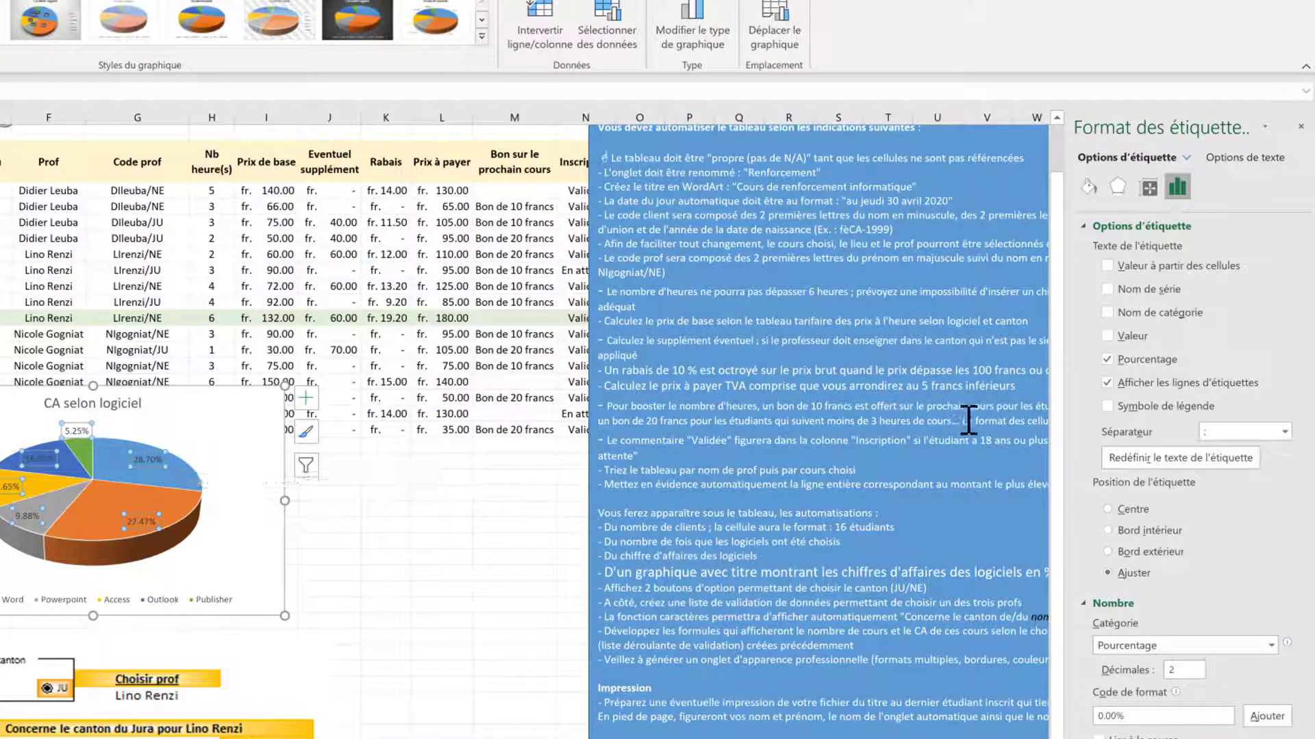
left_click(1107, 552)
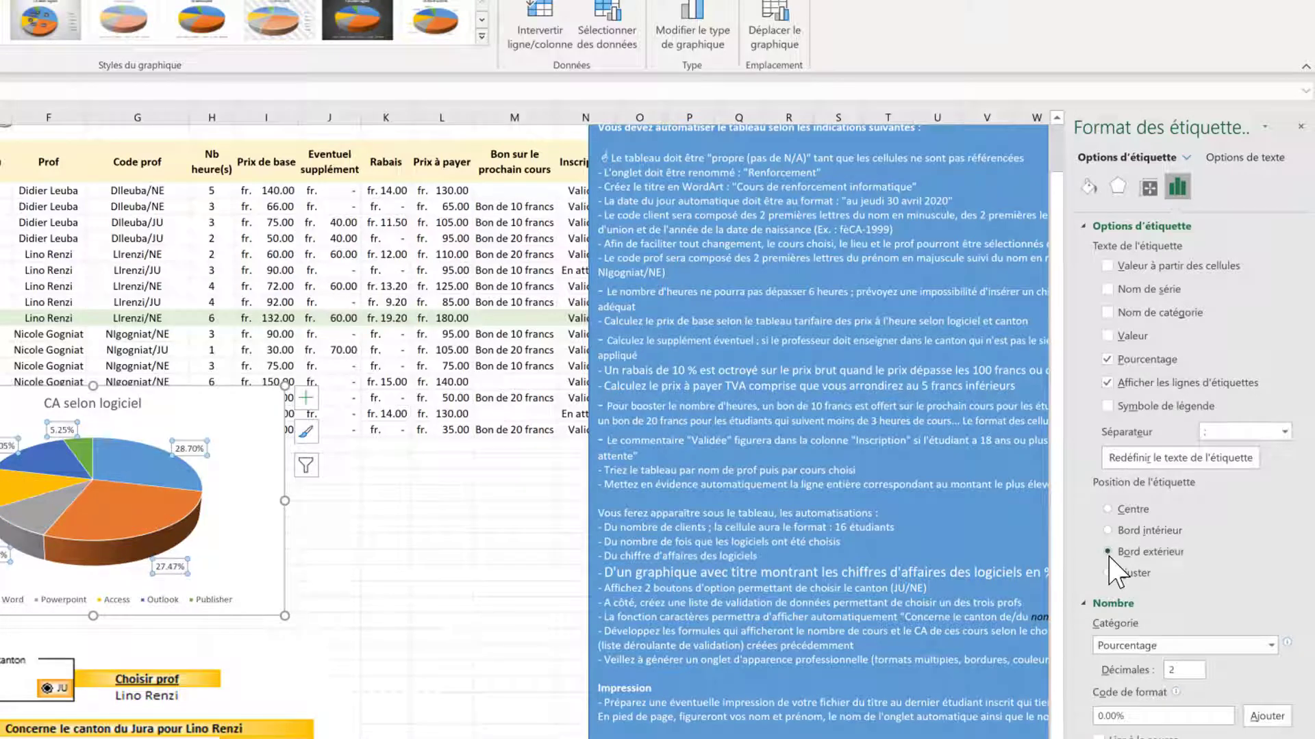
Step: Give the data labels a gradient fill, and move the pie chart up over the registration table
left_click(1089, 187)
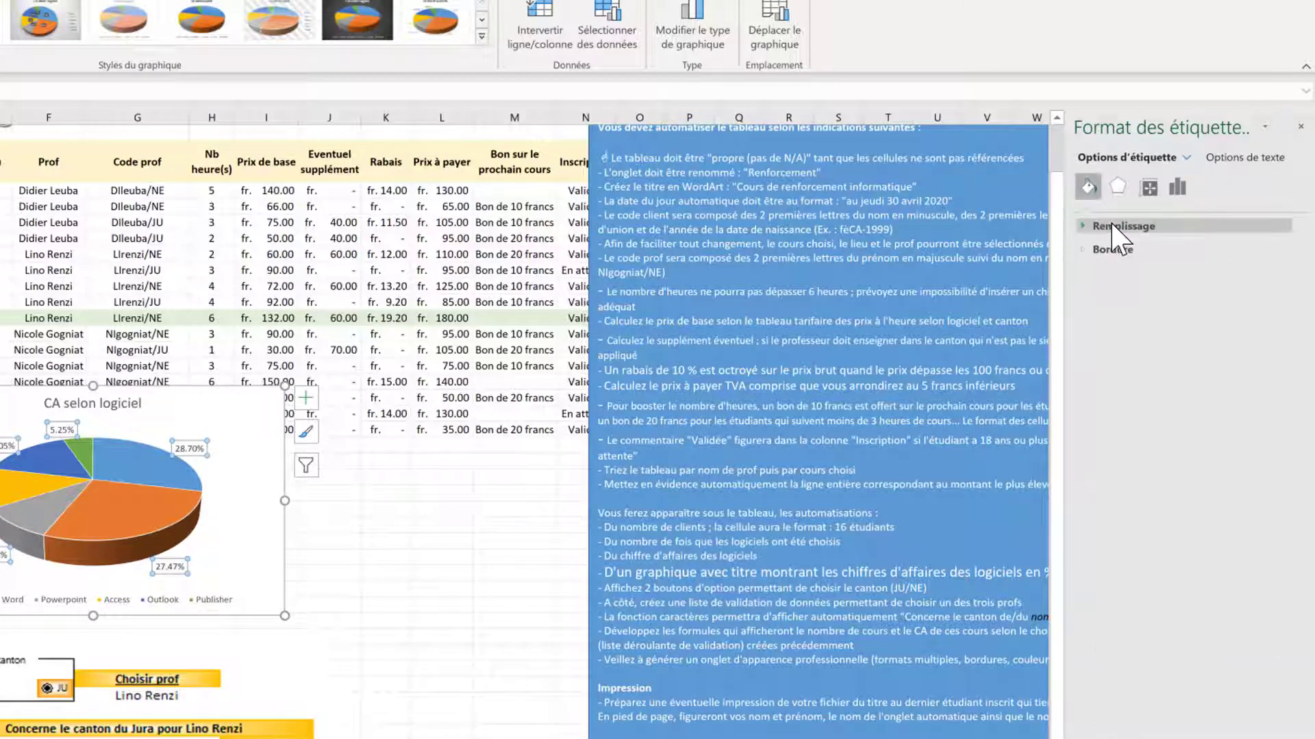
left_click(1115, 226)
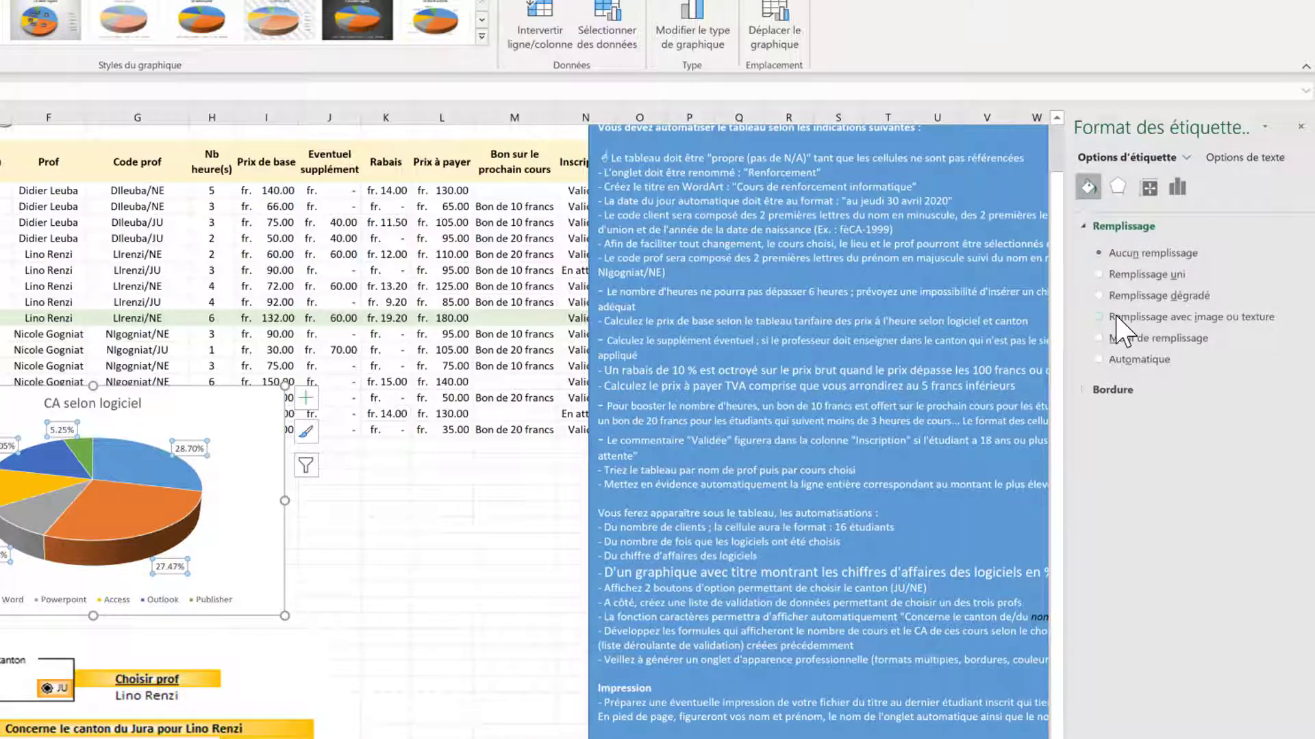
left_click(1099, 296)
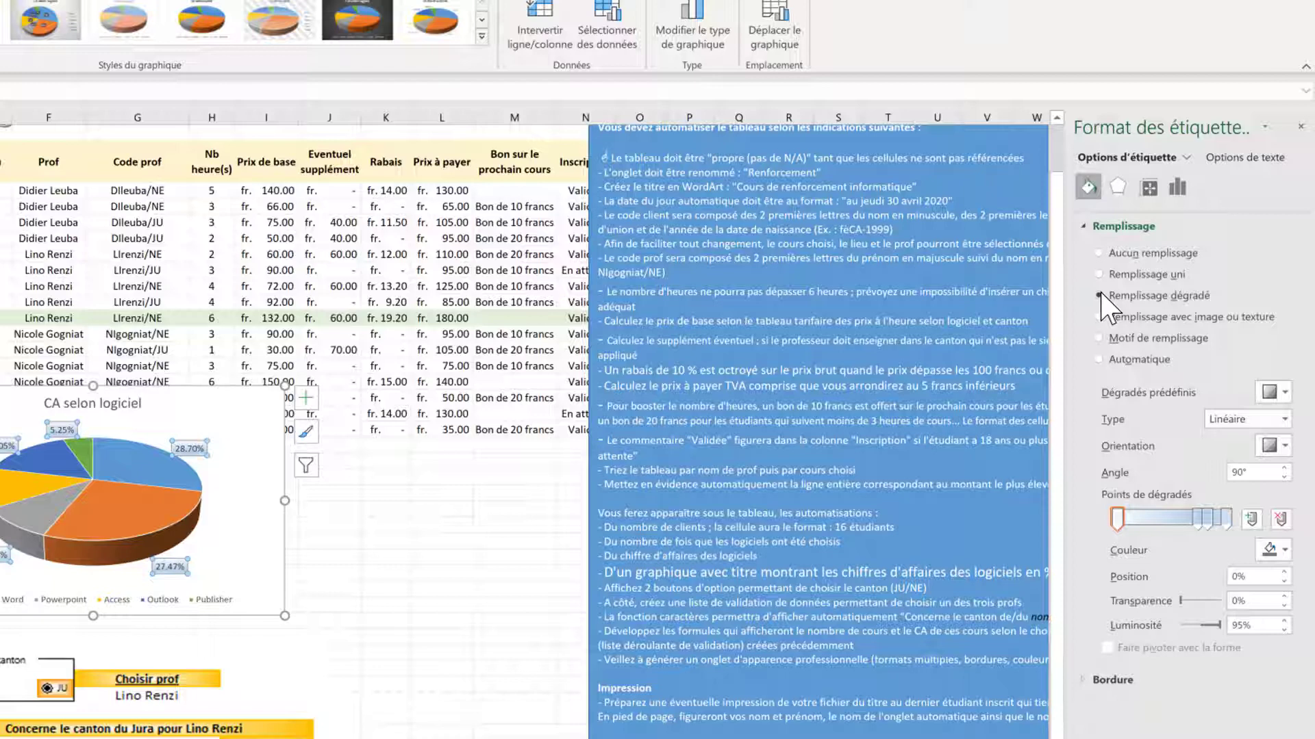
left_click(455, 571)
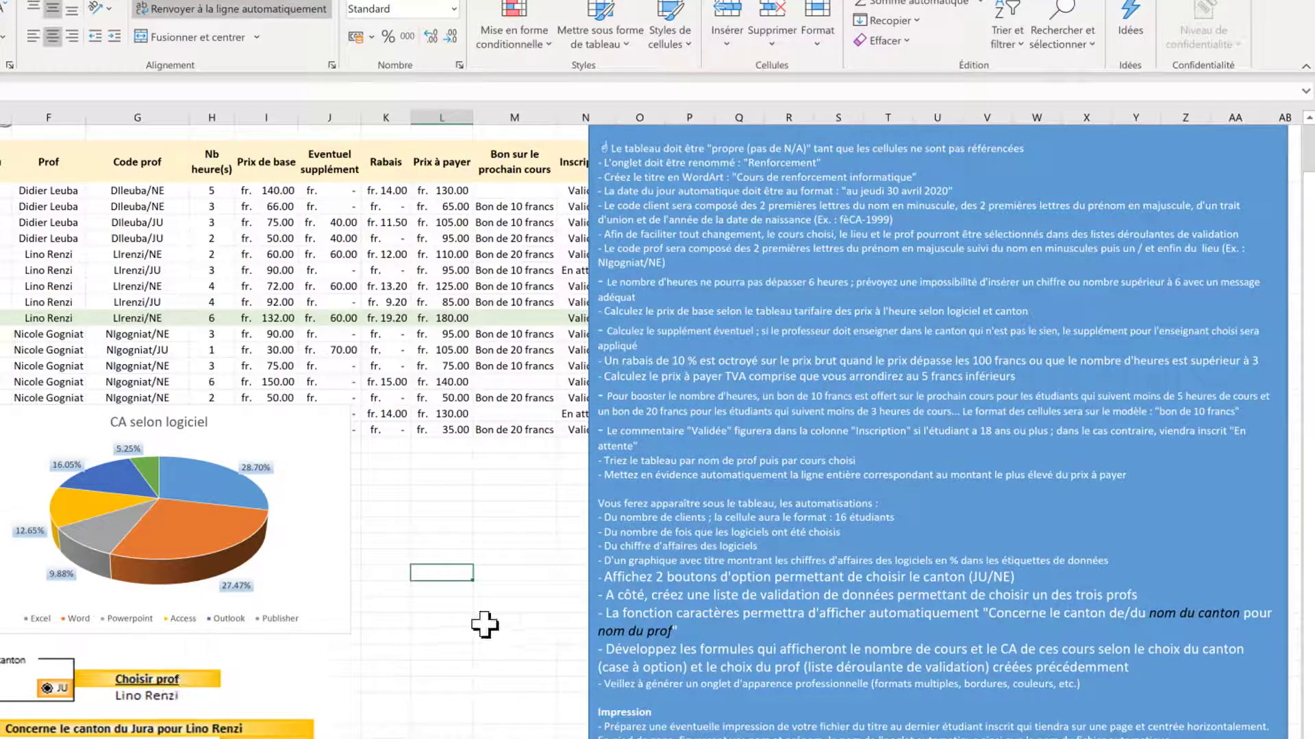
left_click_drag(349, 541, 411, 319)
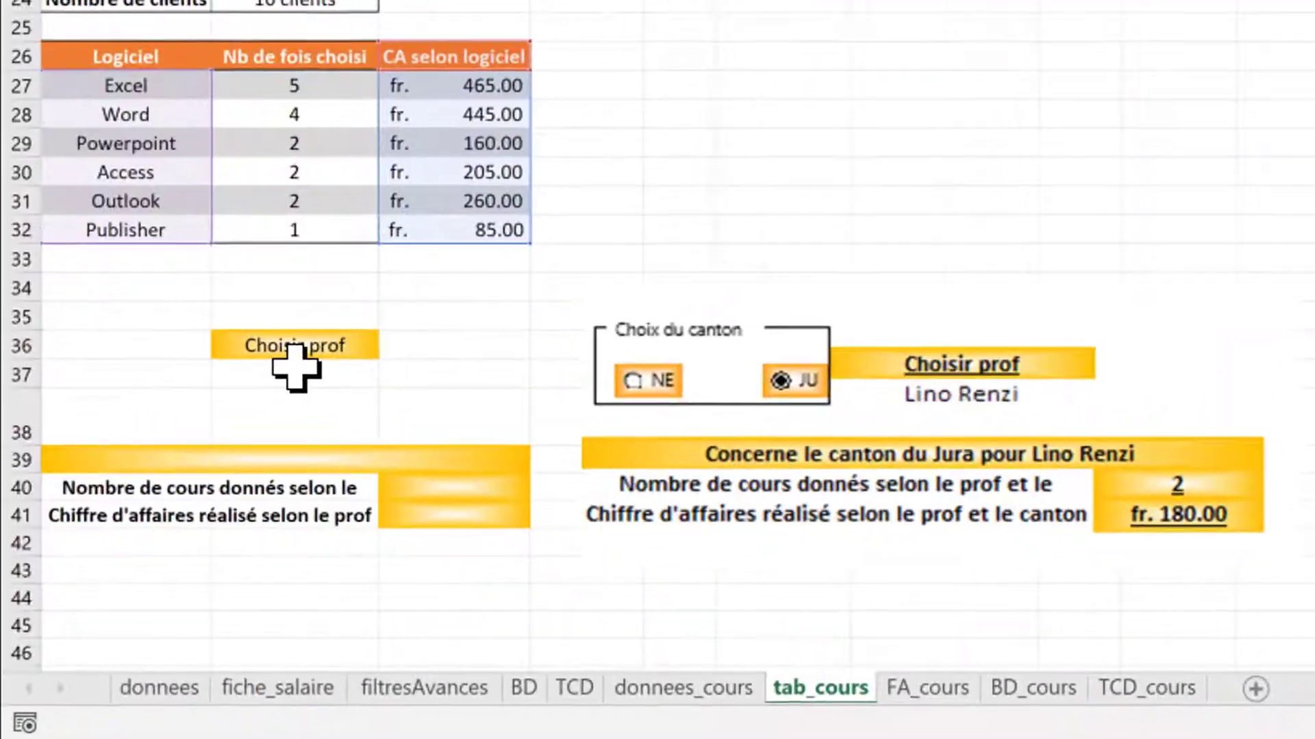
Step: Select B37 under Choisir prof, and check the range name of the professors in I2:I4 on the donnees_cours sheet
left_click(267, 365)
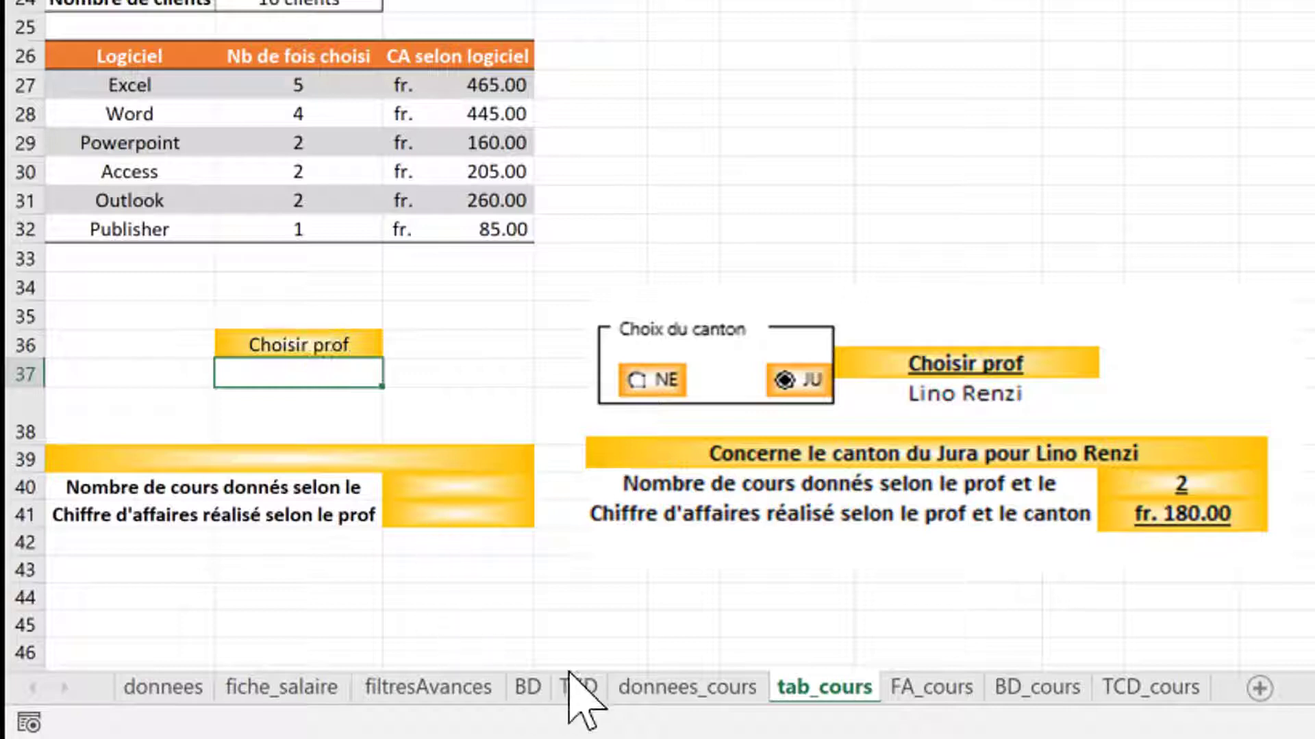
left_click(677, 689)
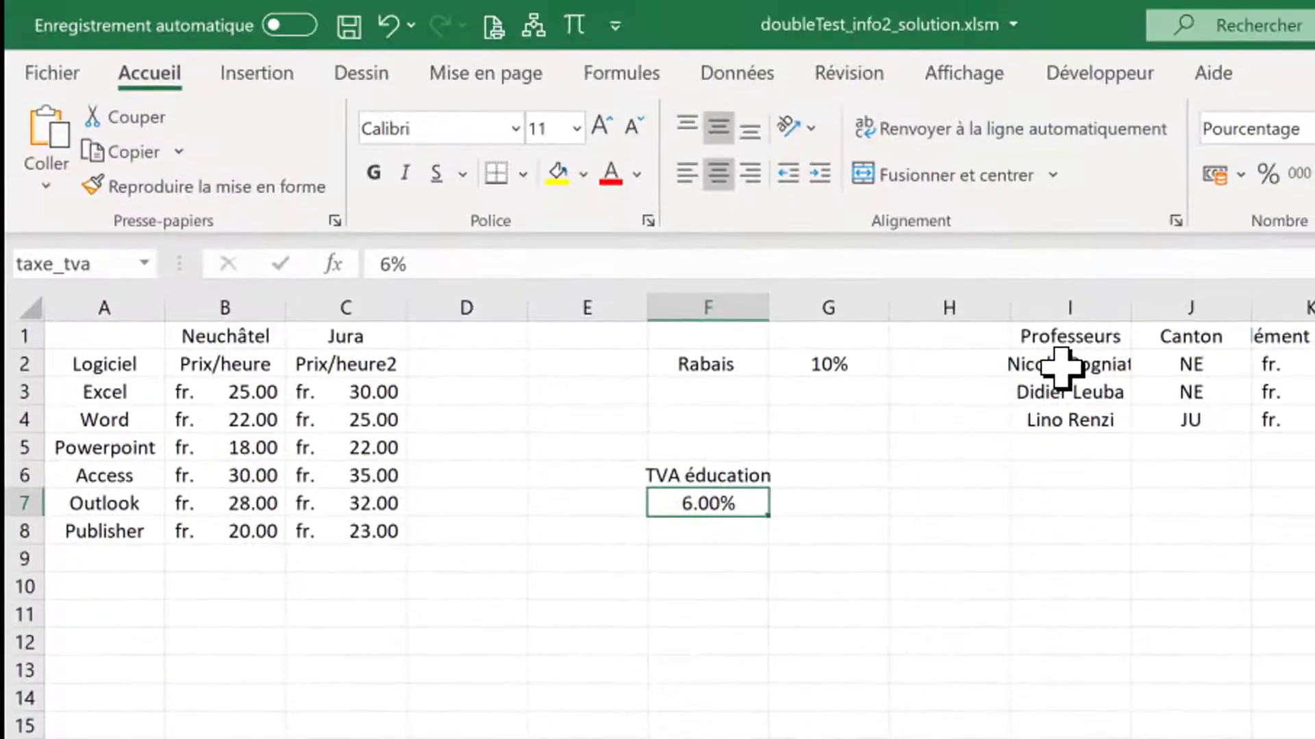
left_click_drag(1058, 369, 1068, 421)
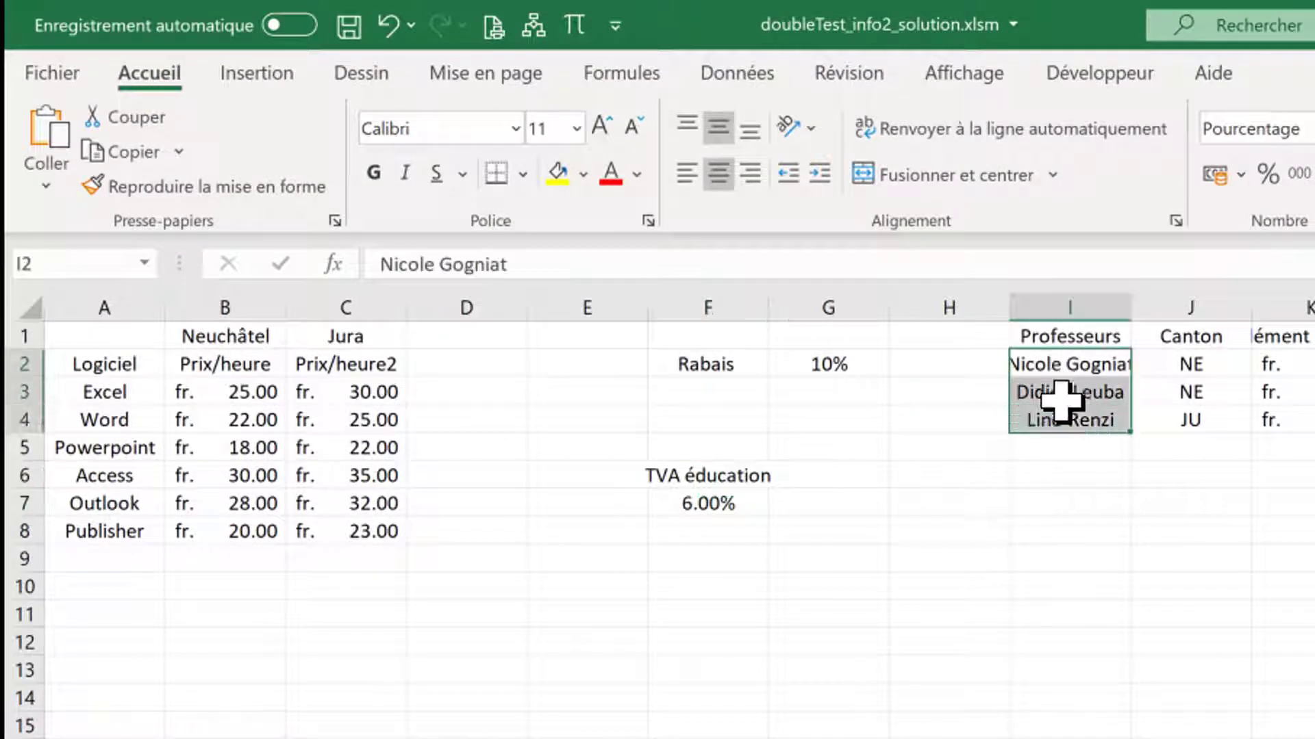
left_click(83, 263)
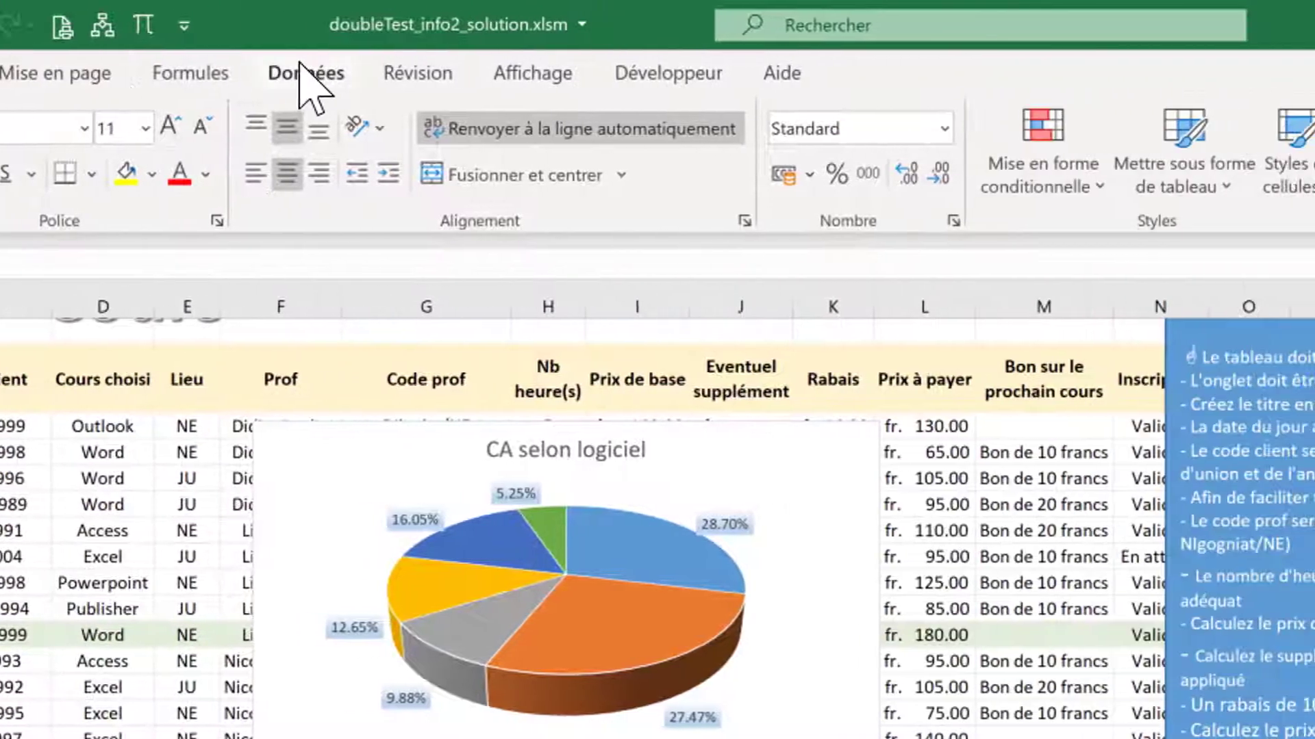
Step: Add a Liste data validation with source =nom_prof to B37, and choose the first professor in the list
left_click(653, 73)
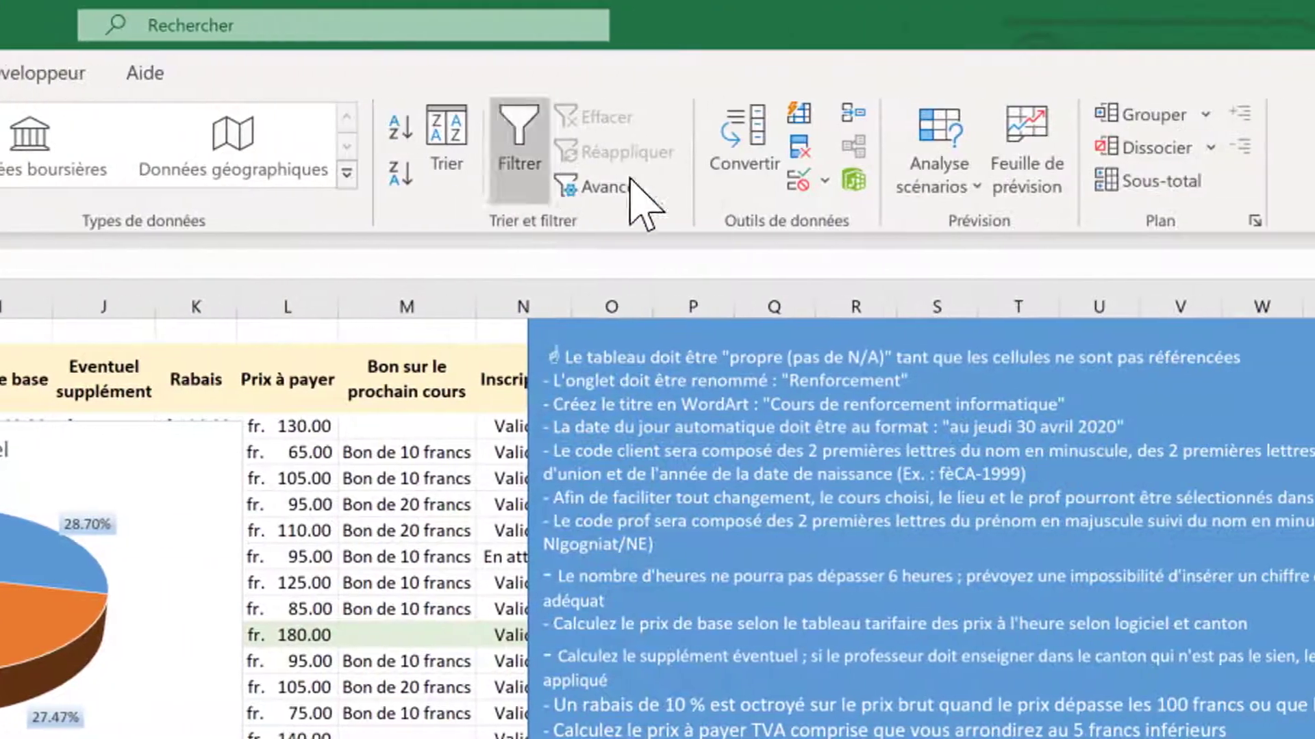
left_click(796, 181)
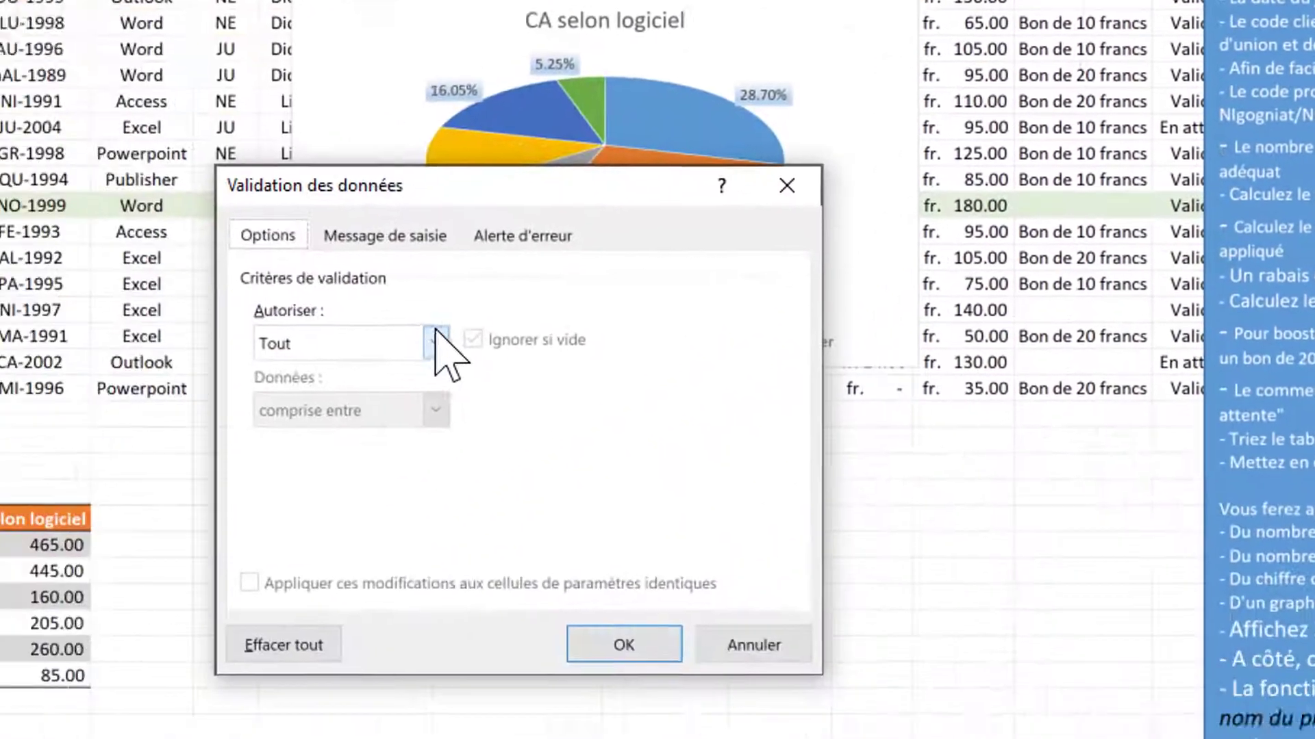
left_click(441, 343)
left_click(369, 385)
left_click(365, 424)
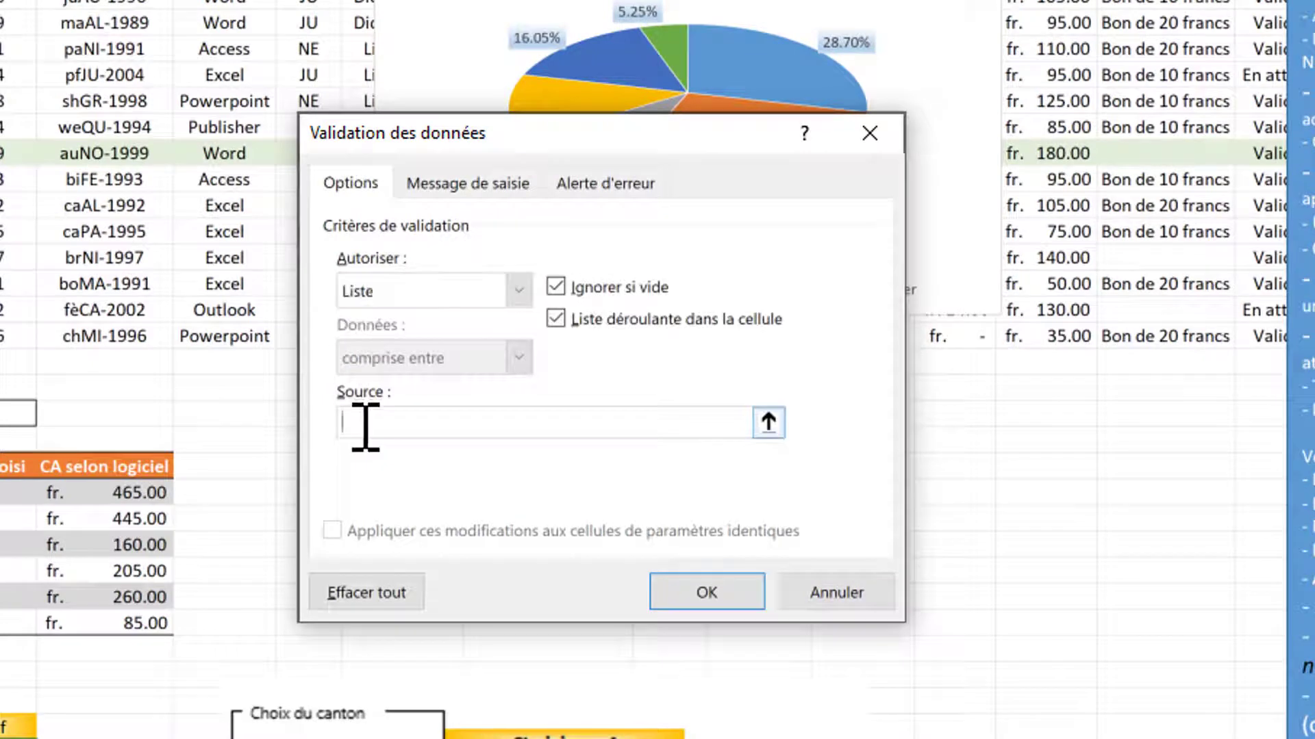
type("nom_prof")
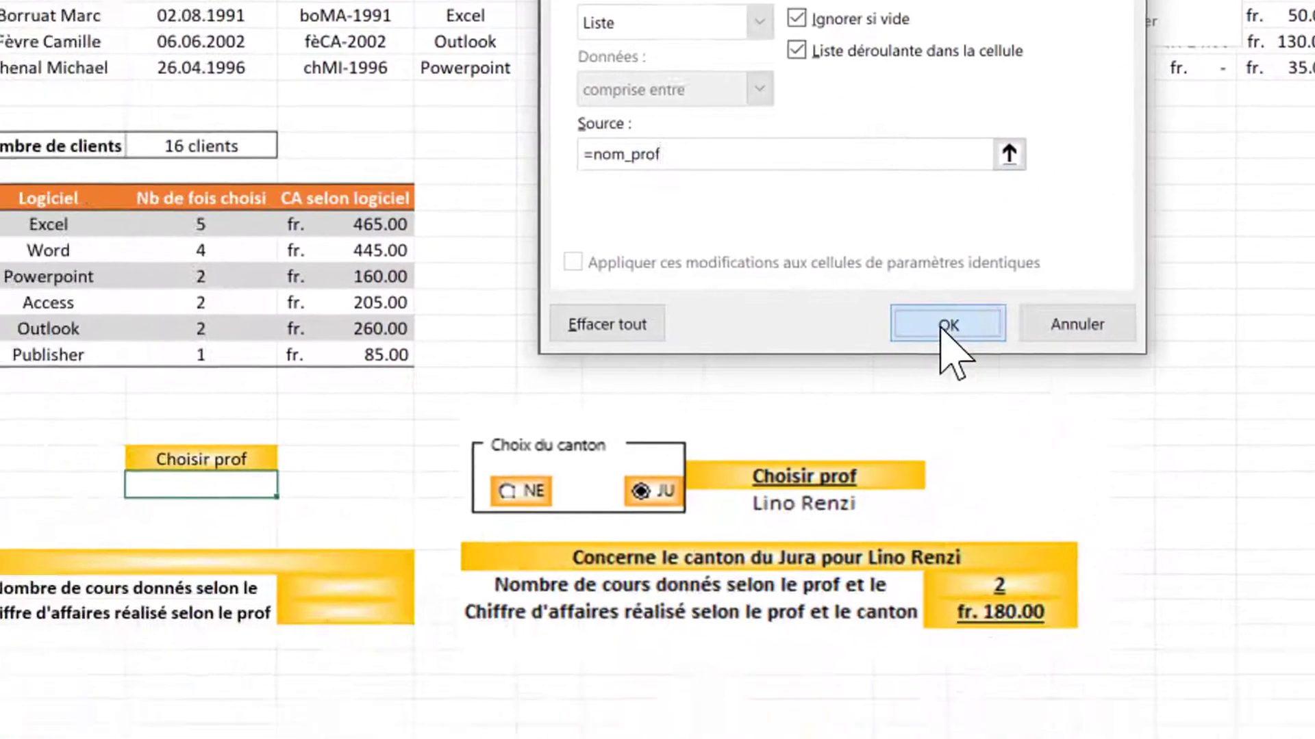
left_click(706, 592)
left_click(358, 410)
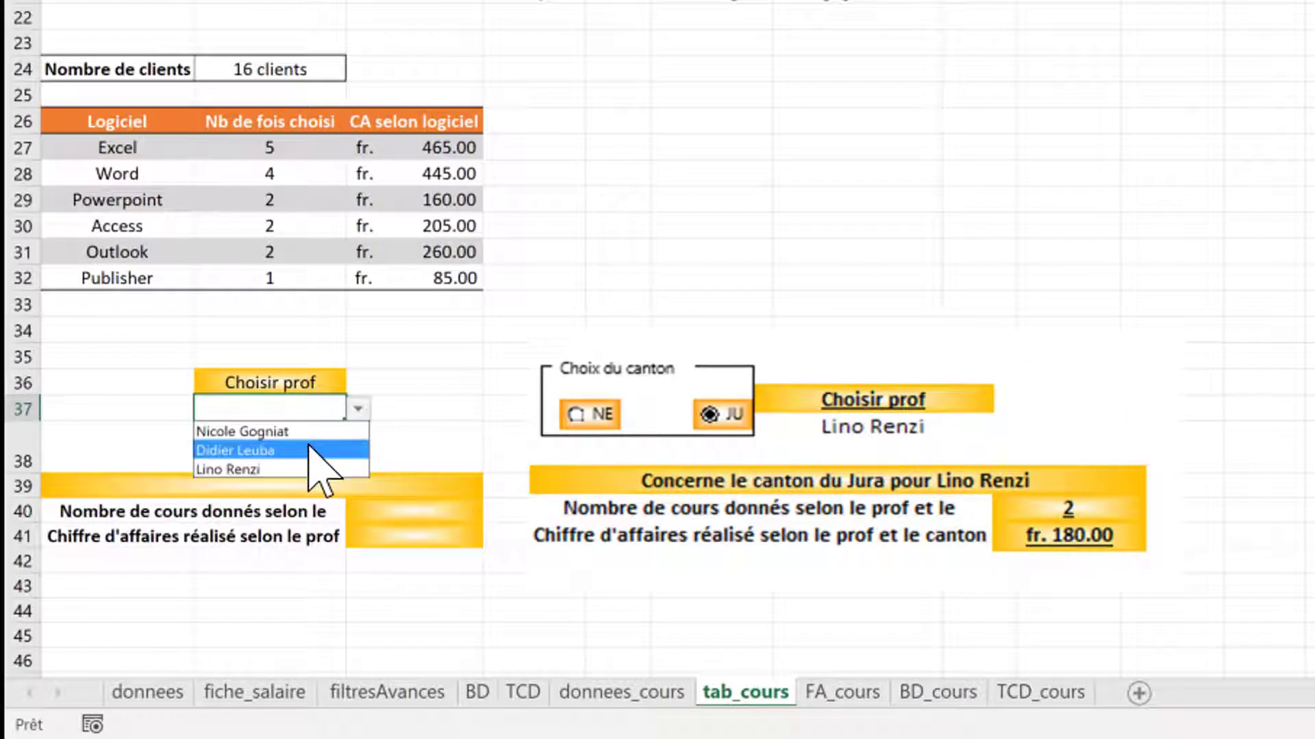
left_click(336, 431)
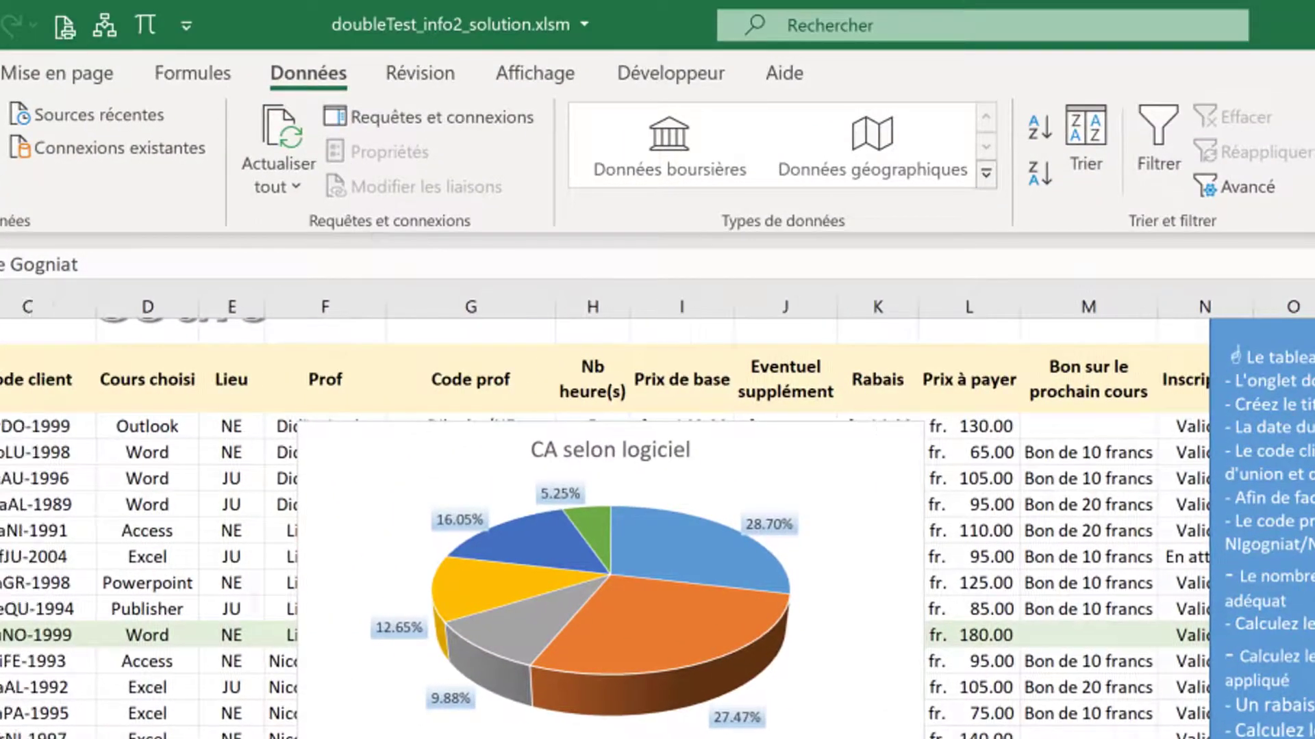
Step: Insert a group box form control beside the Choisir prof cells in column A, and title it "choix"
left_click(668, 75)
left_click(404, 177)
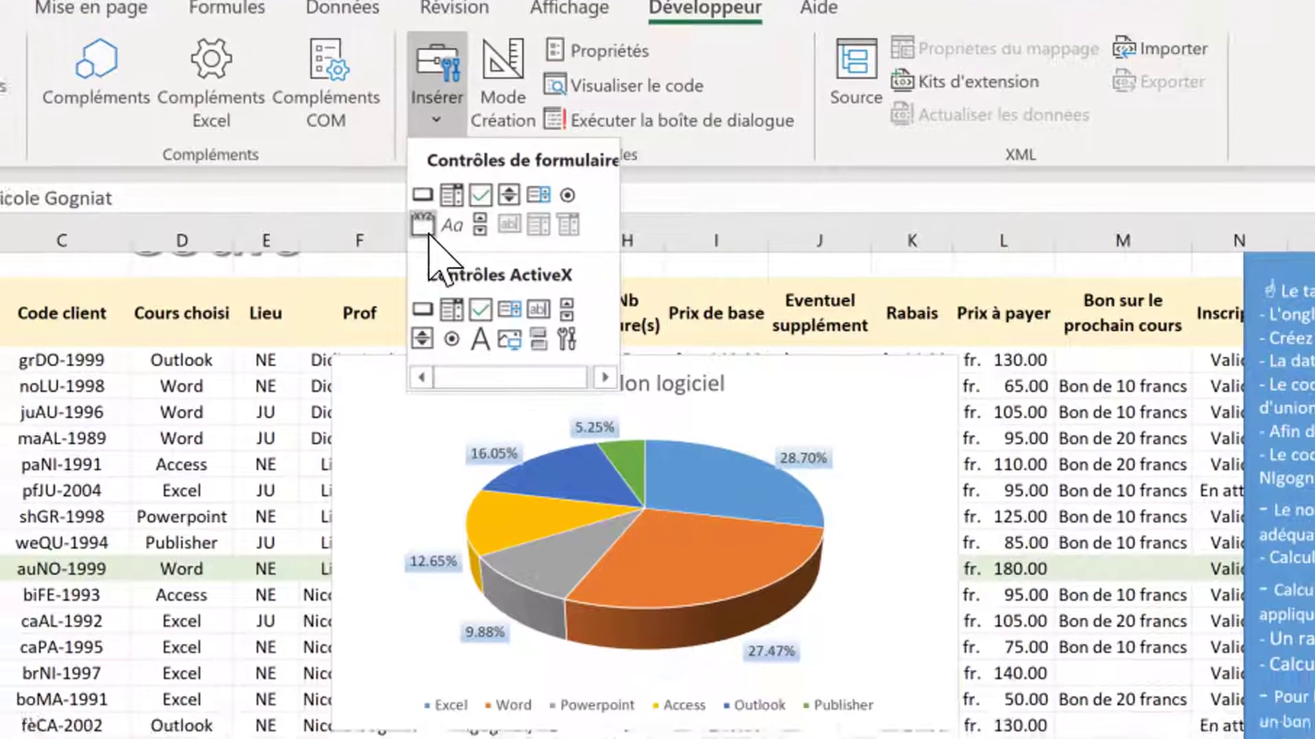
left_click(388, 291)
left_click_drag(233, 418, 235, 419)
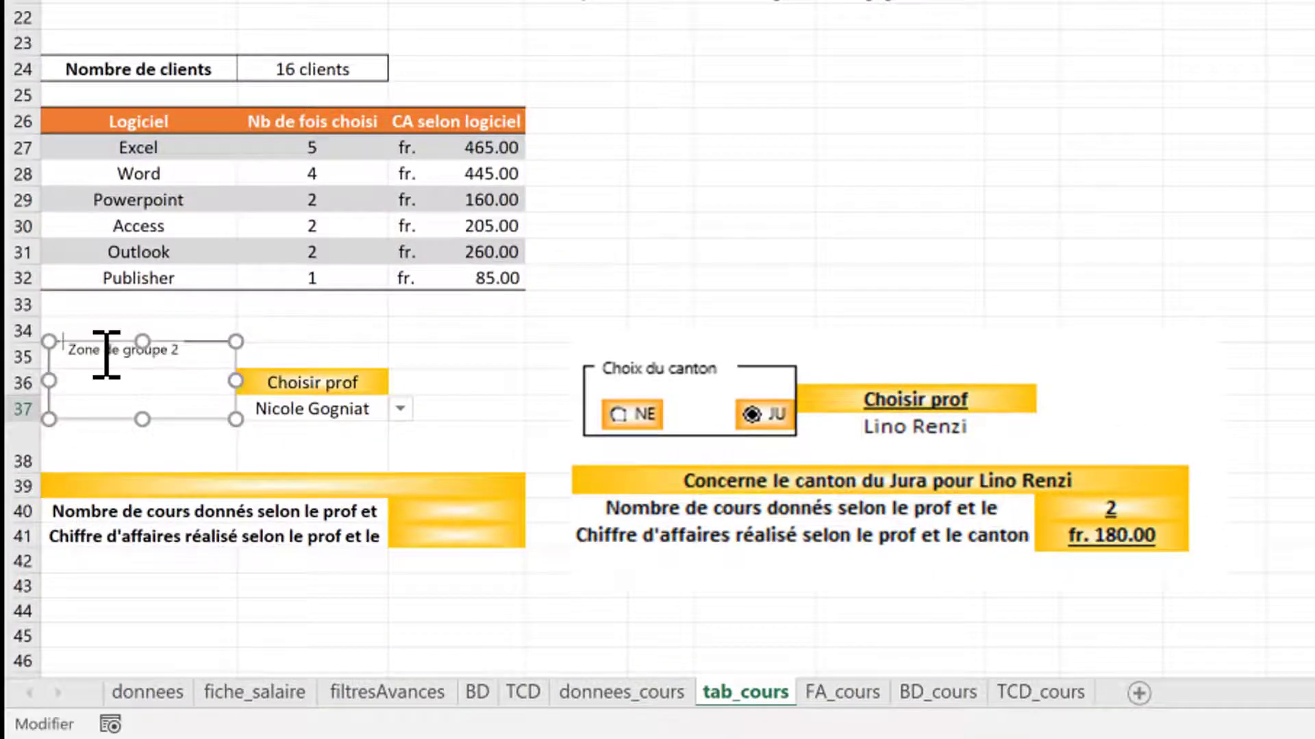
key("Delete")
key("Delete")
key("Delete")
key("Delete")
key("Delete")
key("Delete")
key("Delete")
key("Delete")
key("Delete")
key("Delete")
key("Delete")
key("Delete")
key("Delete")
key("Delete")
key("Delete")
key("Delete")
type("choix")
left_click(109, 384)
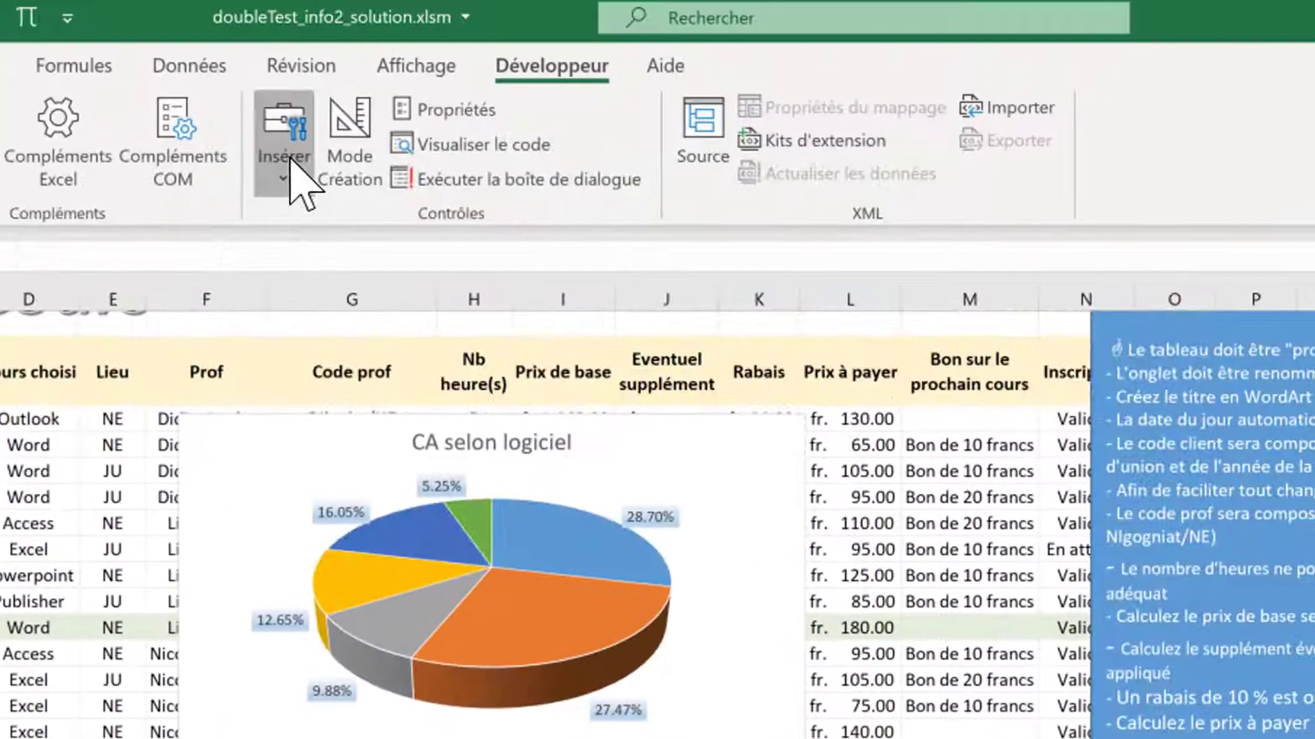
Step: Insert an option button form control in the first half of the choix group box and label it "NE"
left_click(291, 174)
left_click(409, 261)
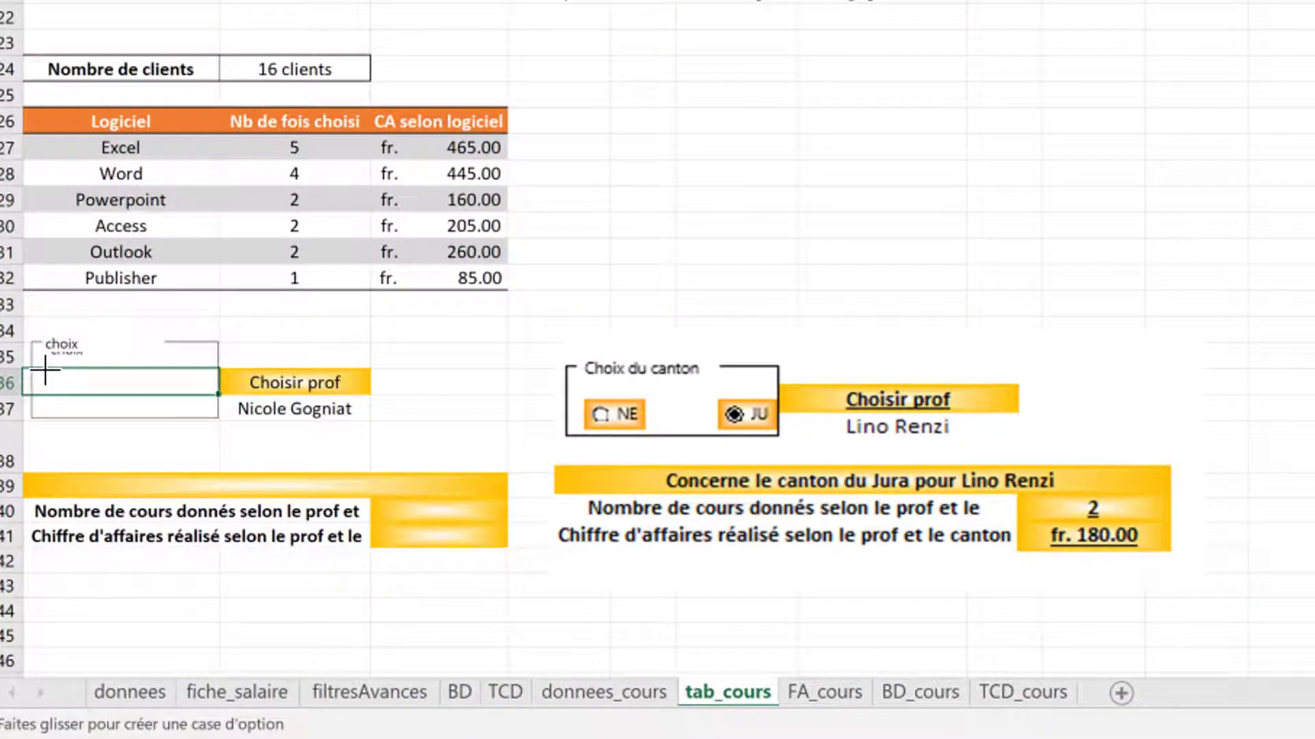
left_click_drag(35, 387, 97, 417)
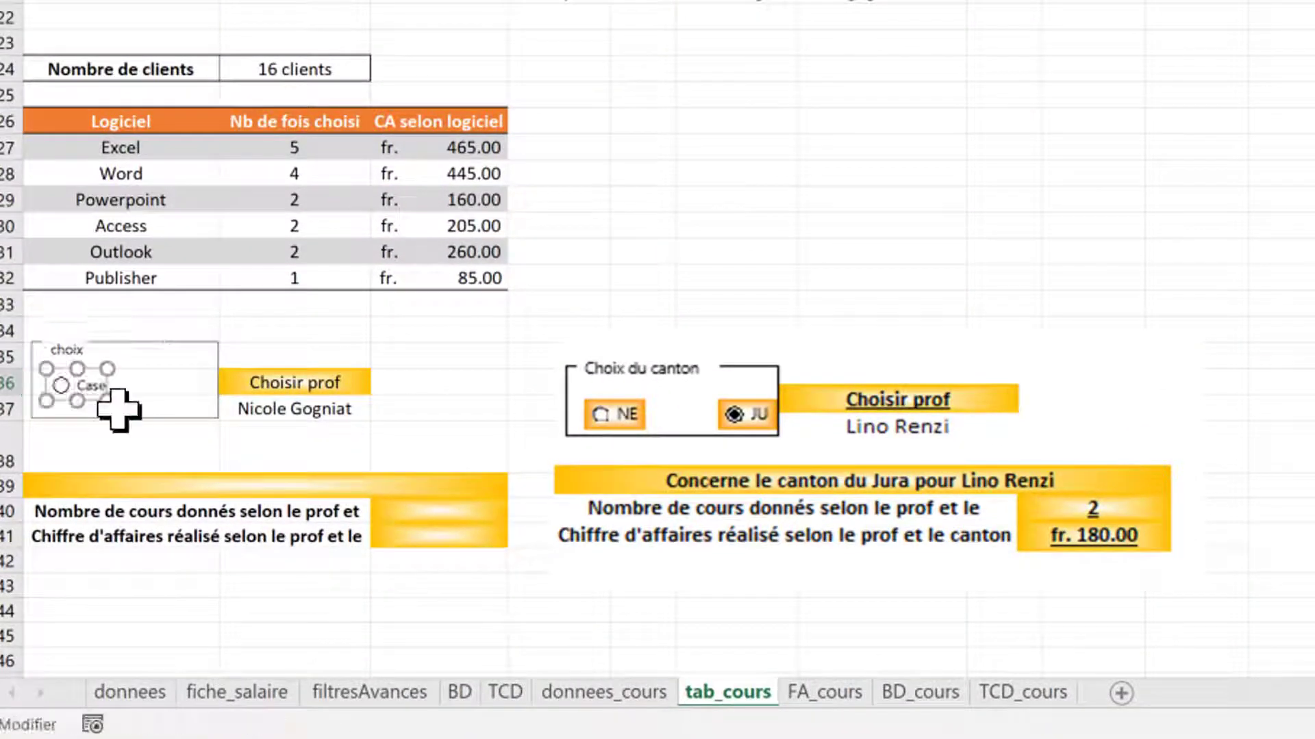
key("End")
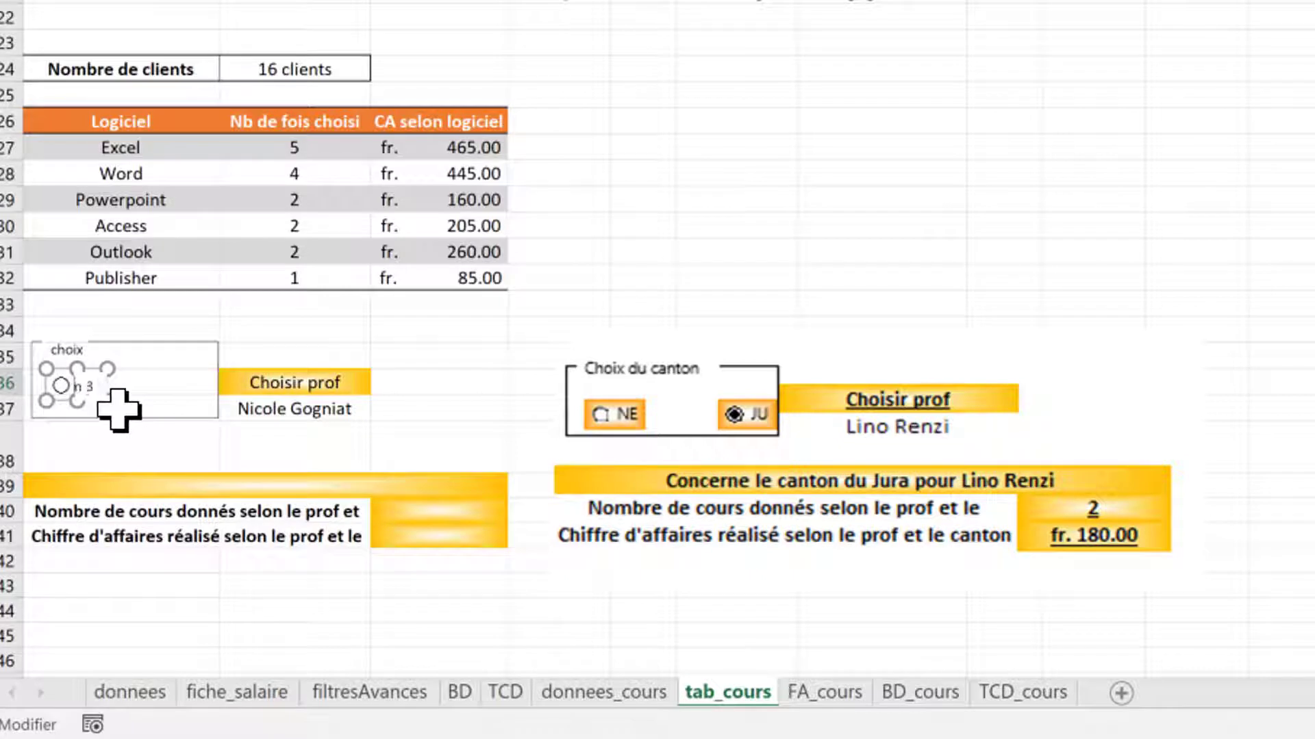
type("NE")
key("Escape")
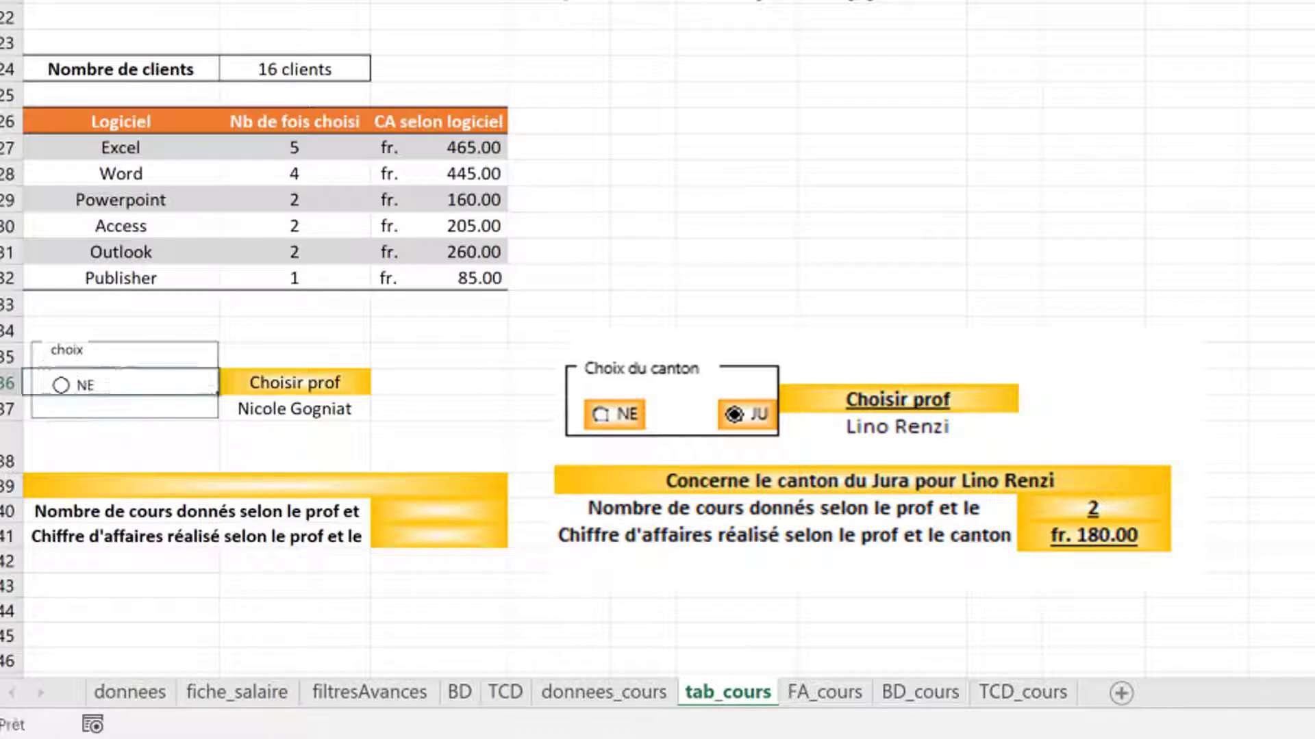
Step: Add a second option button beside NE in the choix group box and label it "Ju"
left_click_drag(132, 369, 196, 402)
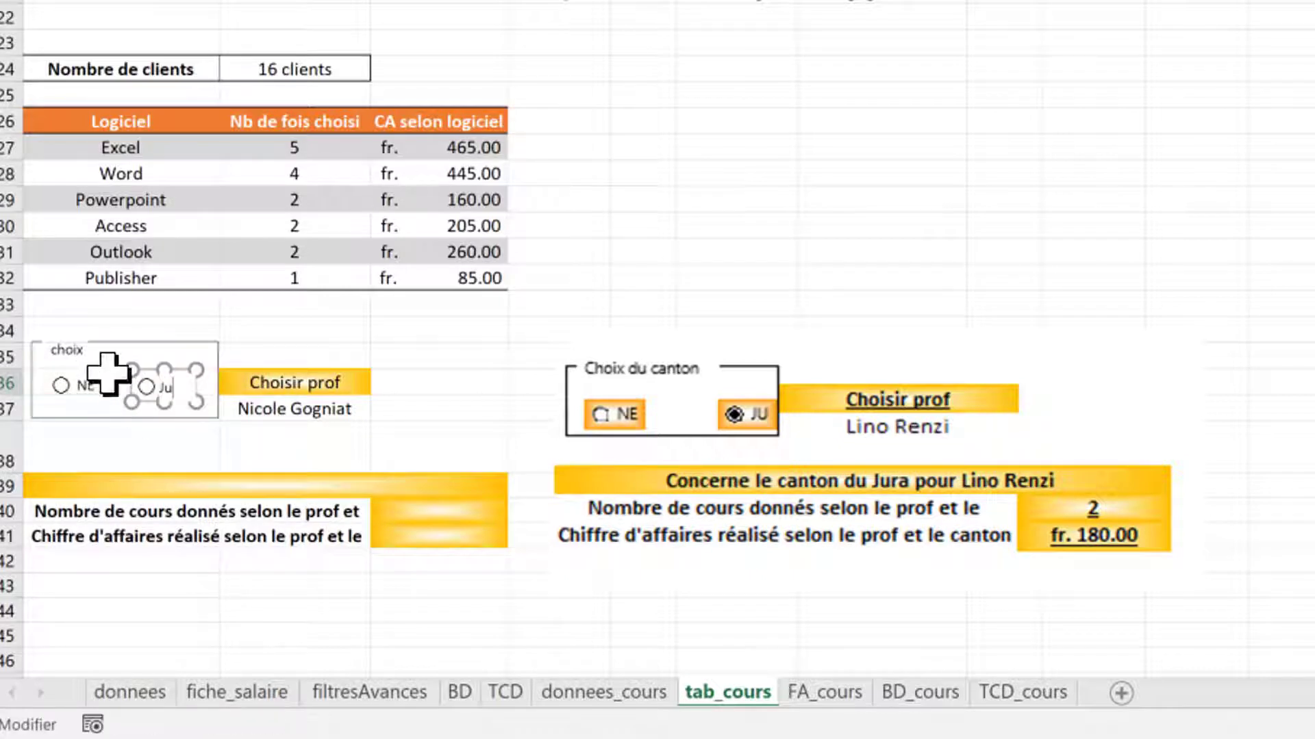
type("Ju")
left_click(101, 413)
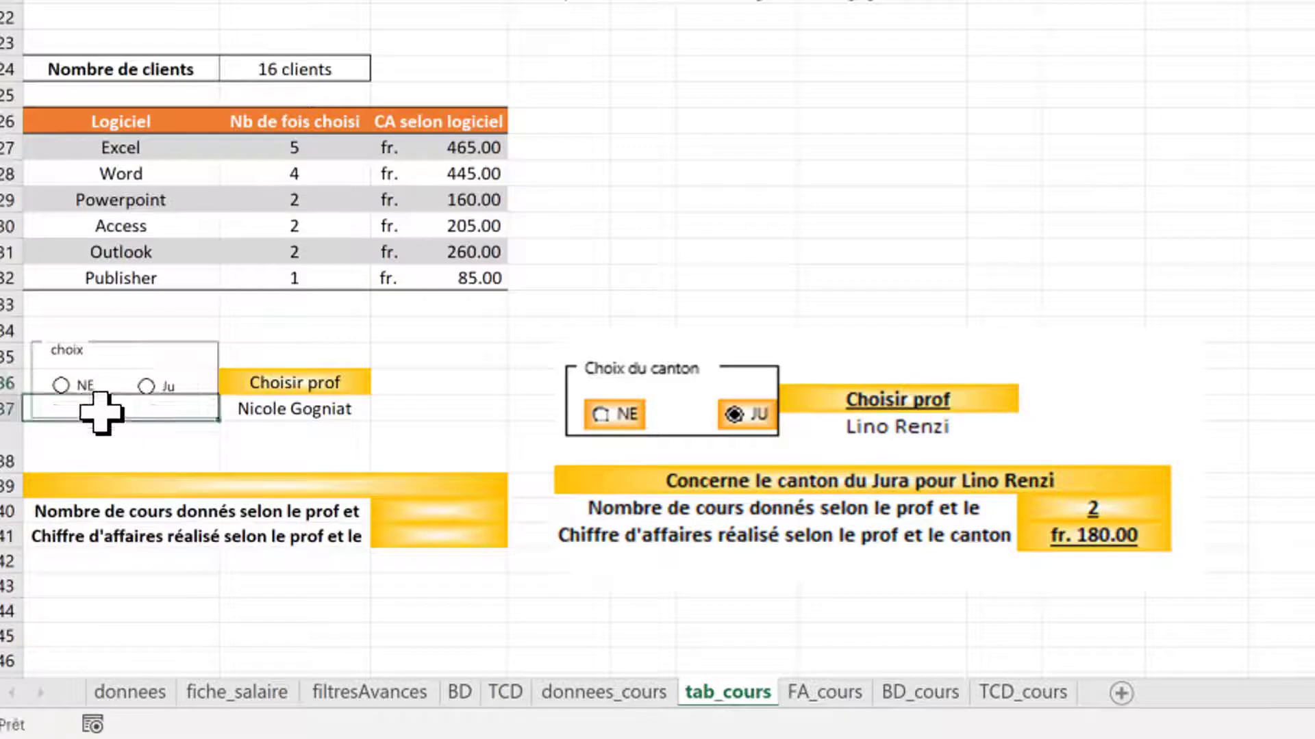
Step: Change the label of the second option button in the choix group box to "JU"
right_click(171, 381)
left_click(174, 380)
left_click(182, 384)
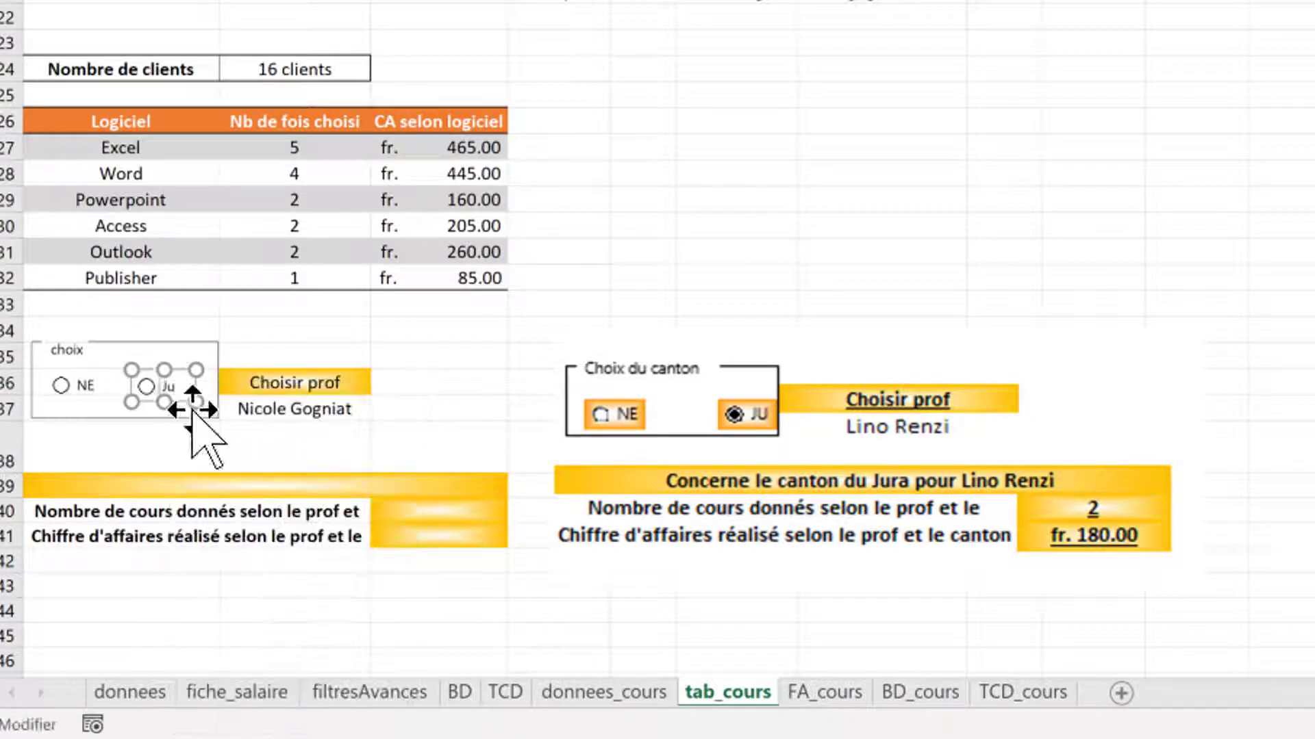
key("BackSpace")
key("BackSpace")
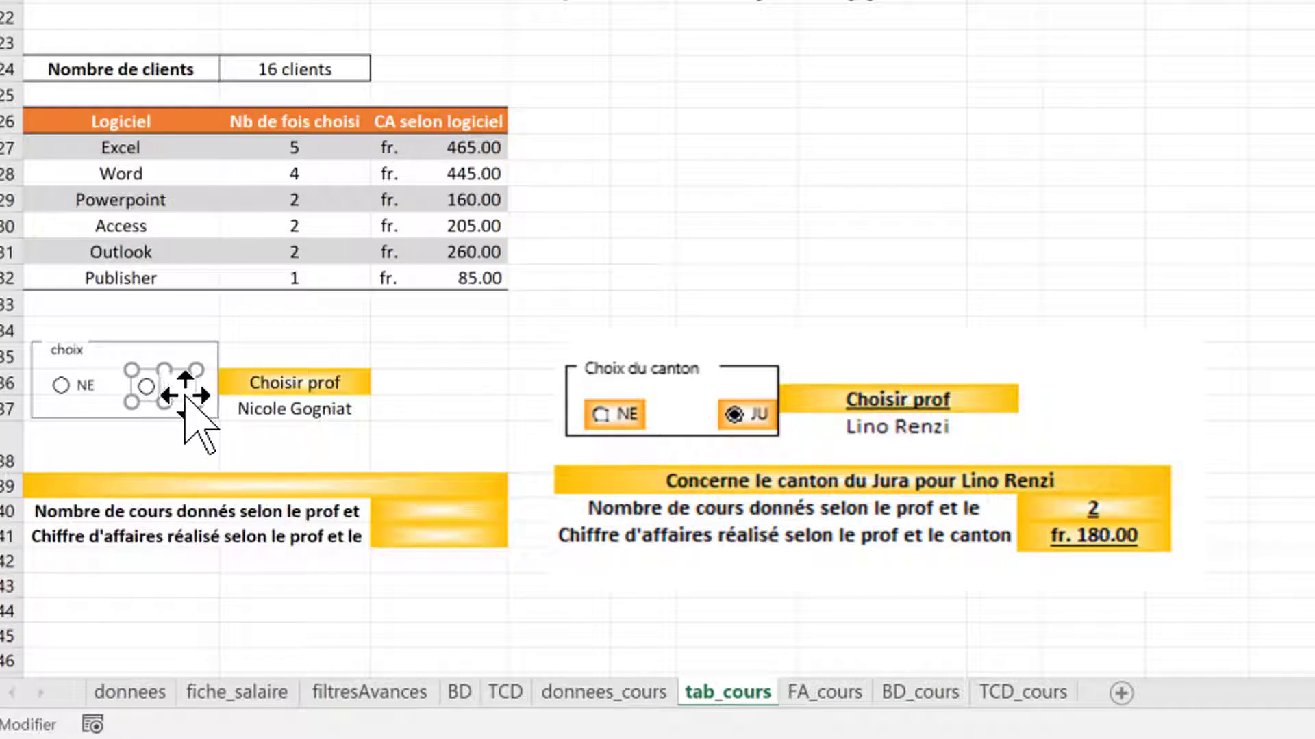
type("JU")
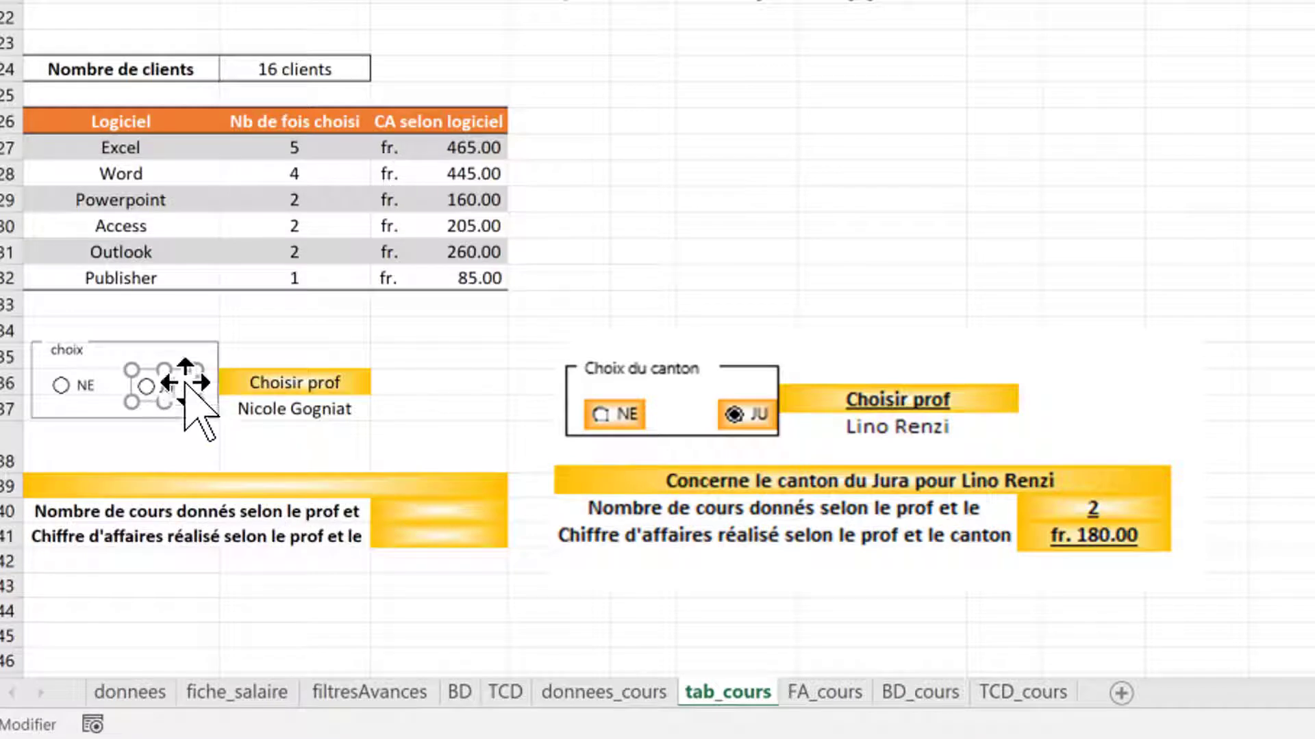
Step: Link the canton option buttons to cell $C$36 through the control format, and select the NE option
right_click(182, 373)
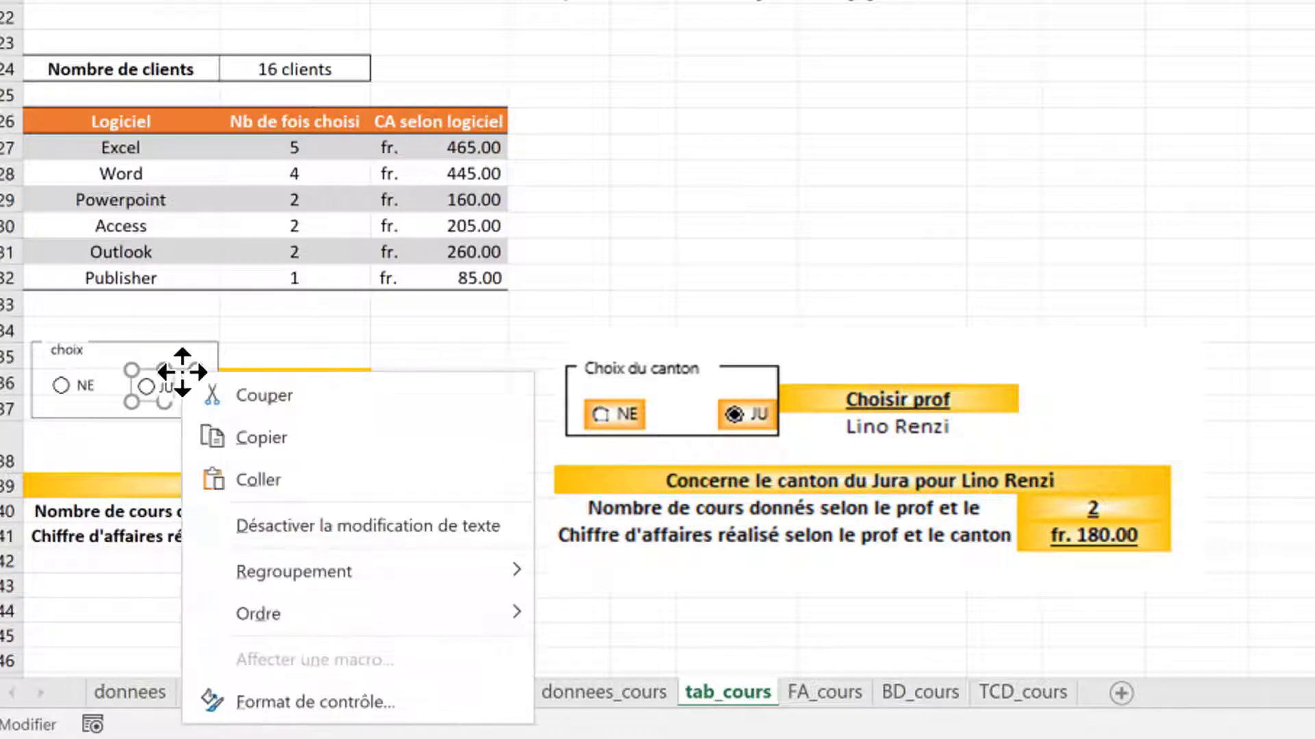
left_click(198, 701)
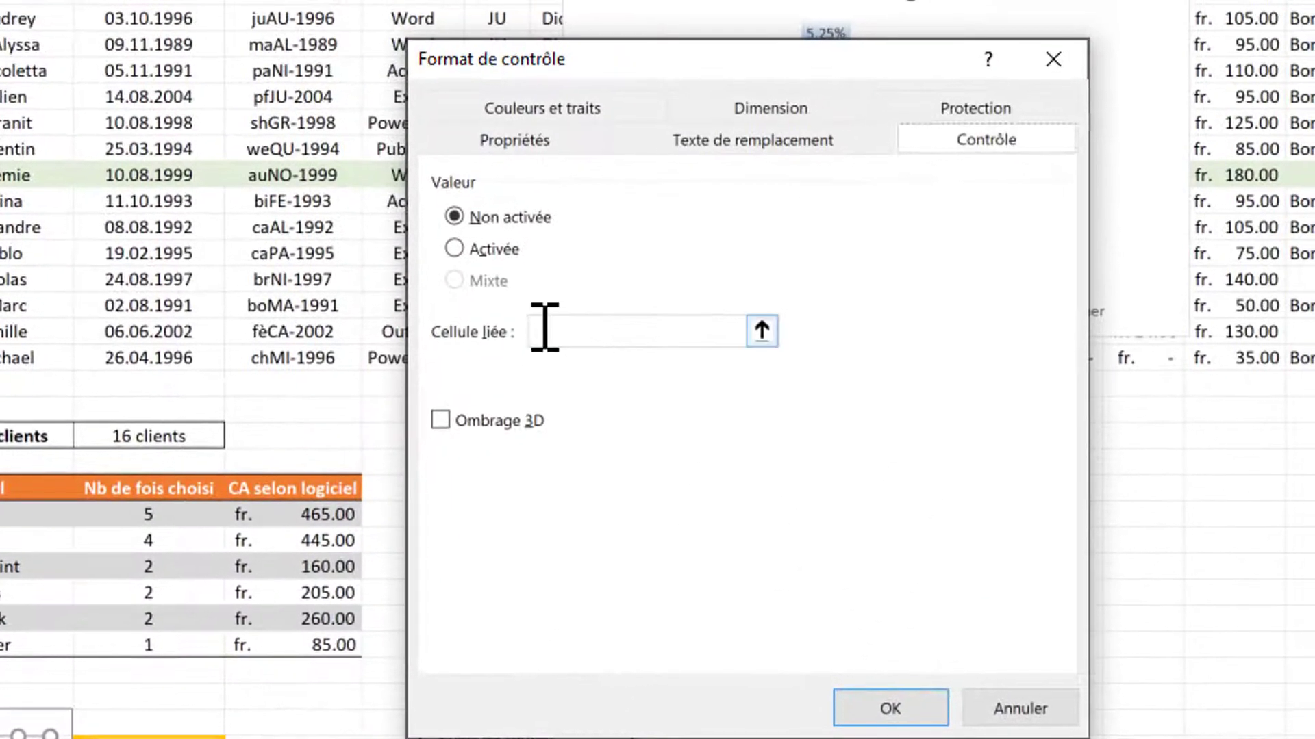
left_click(604, 171)
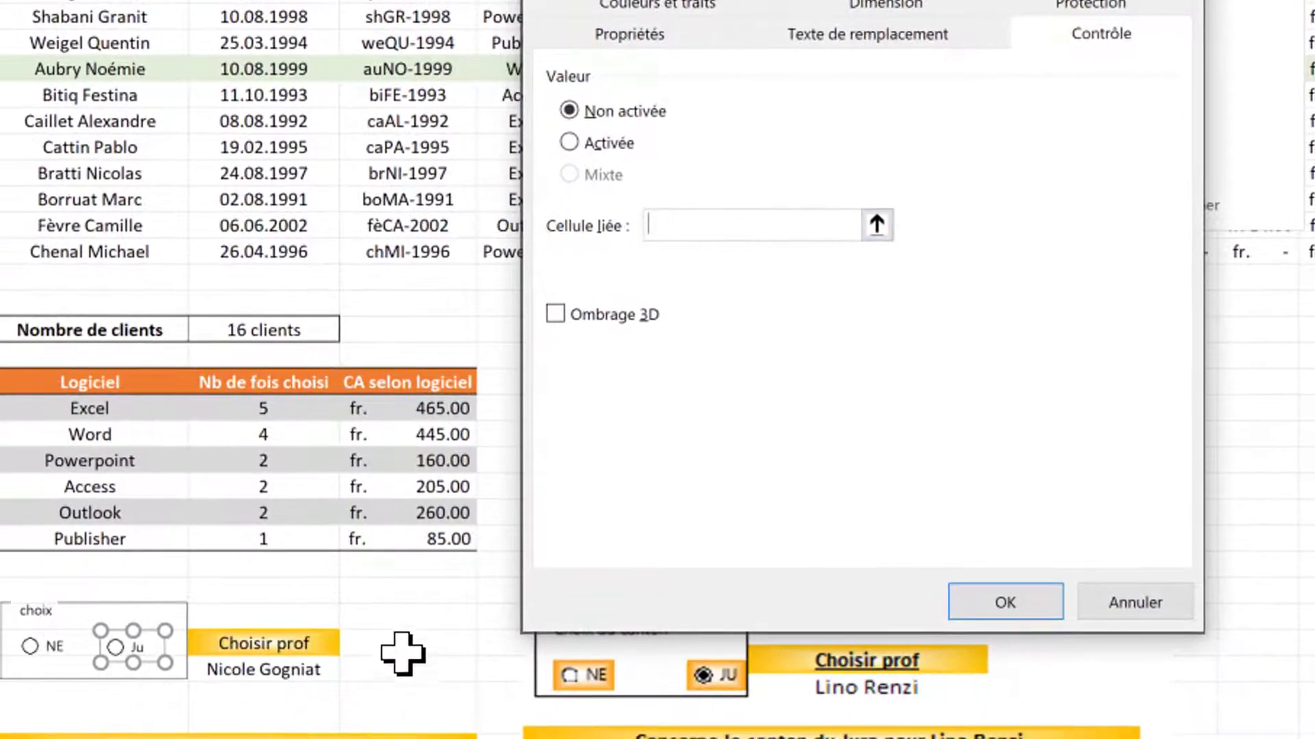
left_click(411, 647)
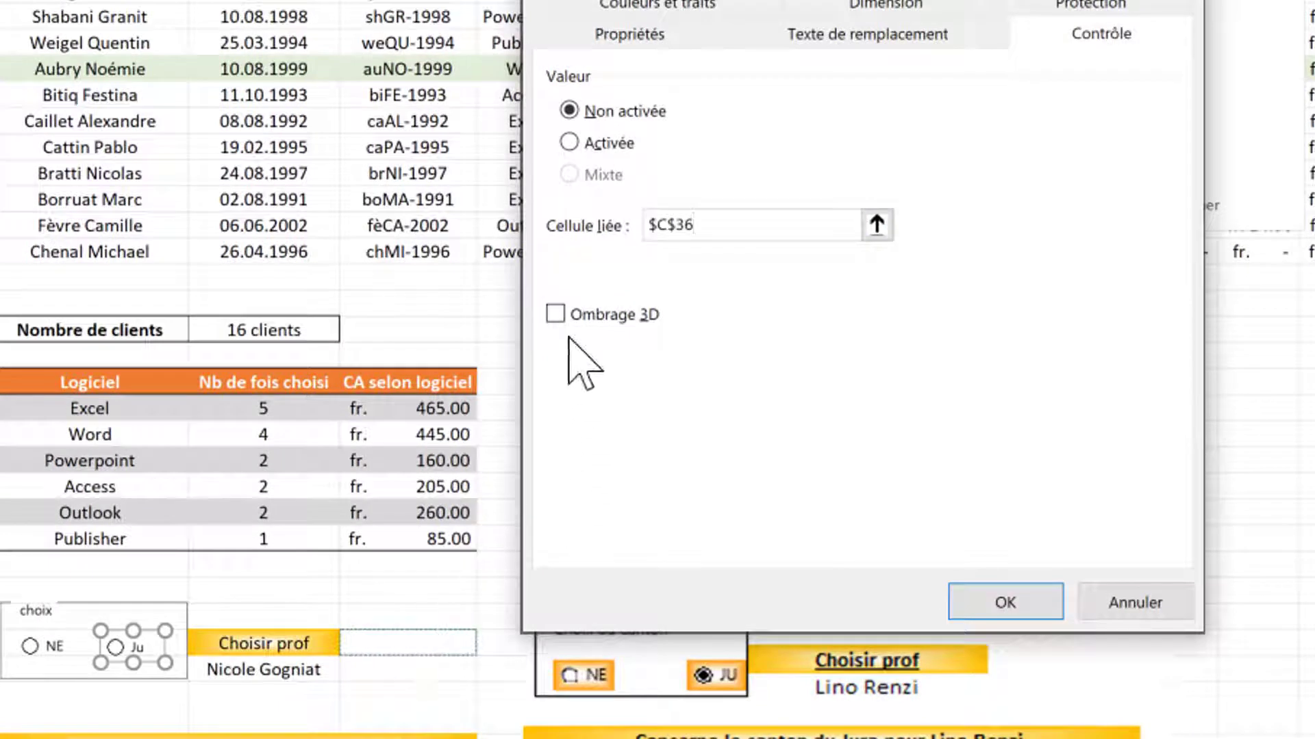
key("Return")
left_click(407, 593)
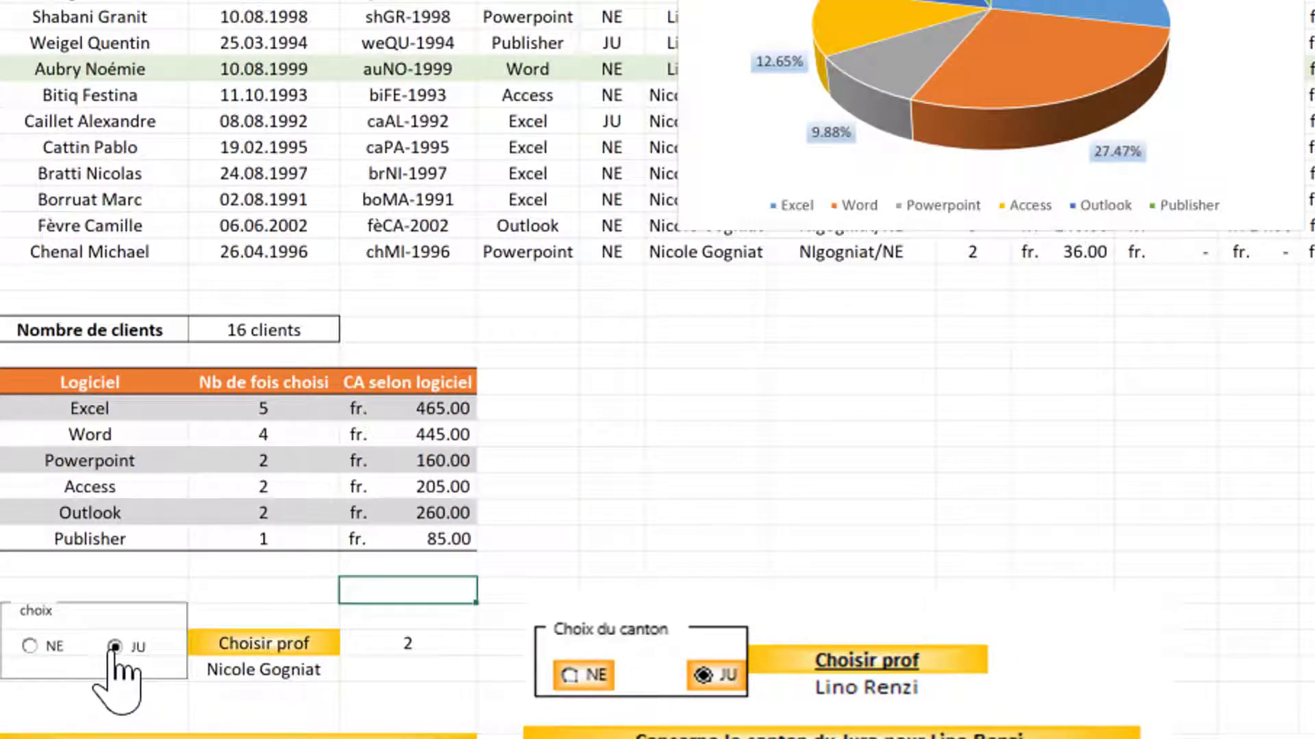
left_click(29, 647)
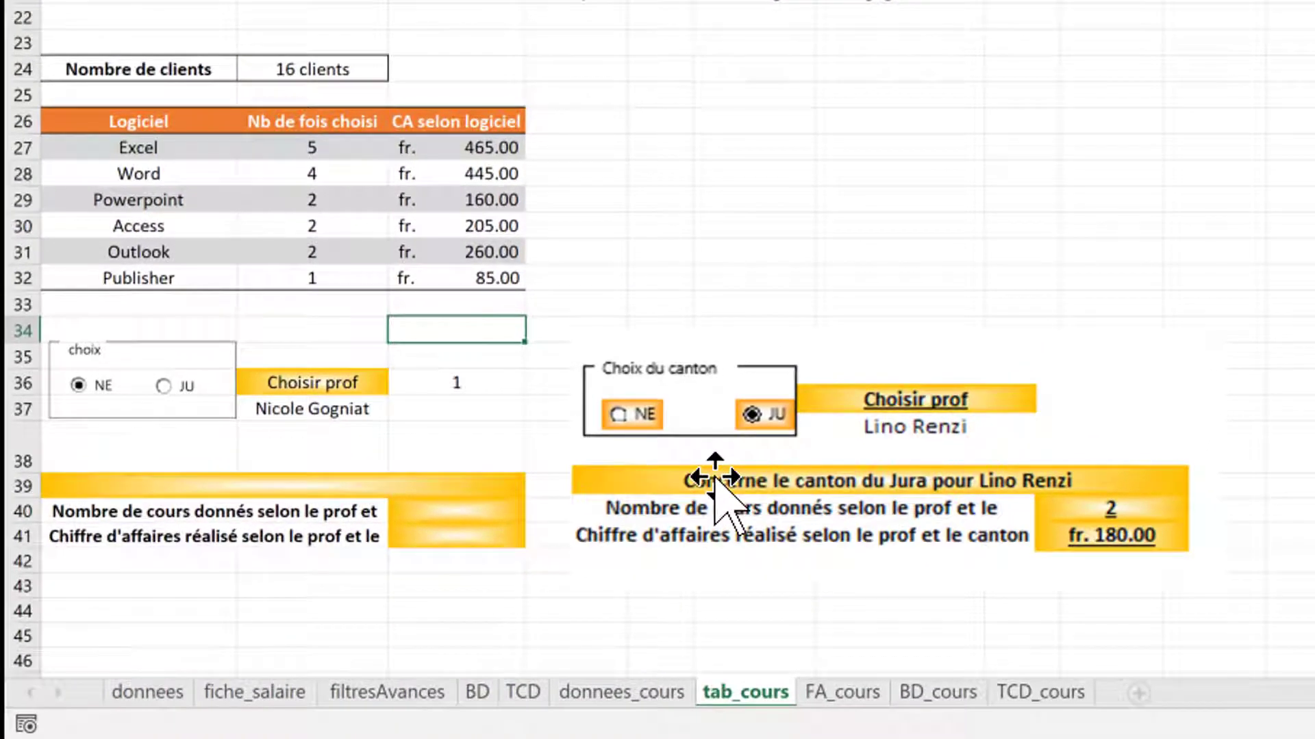
Step: Enter the heading formula ="Concerne le canton de "&SI(C36=1;"Neuchâtel";"Jura")&" pour "&B37 in the merged row 39 cell
left_click(324, 483)
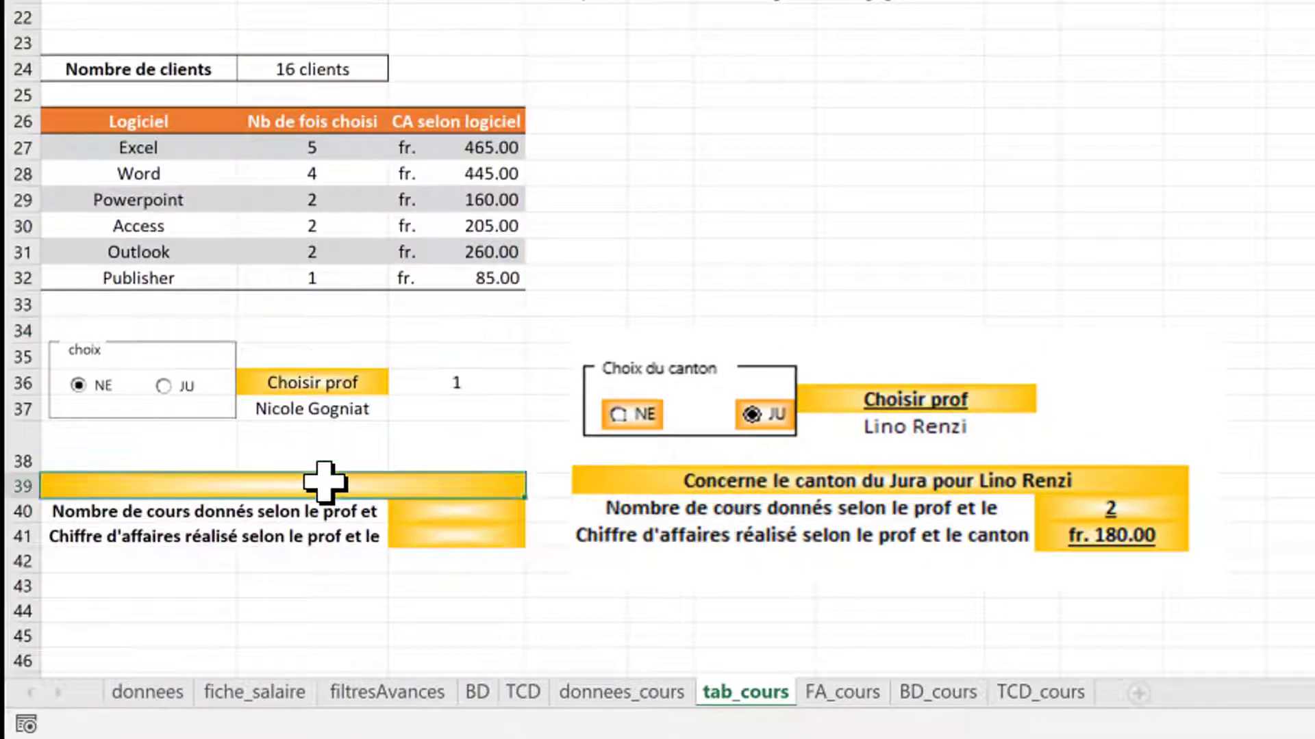
type("=")
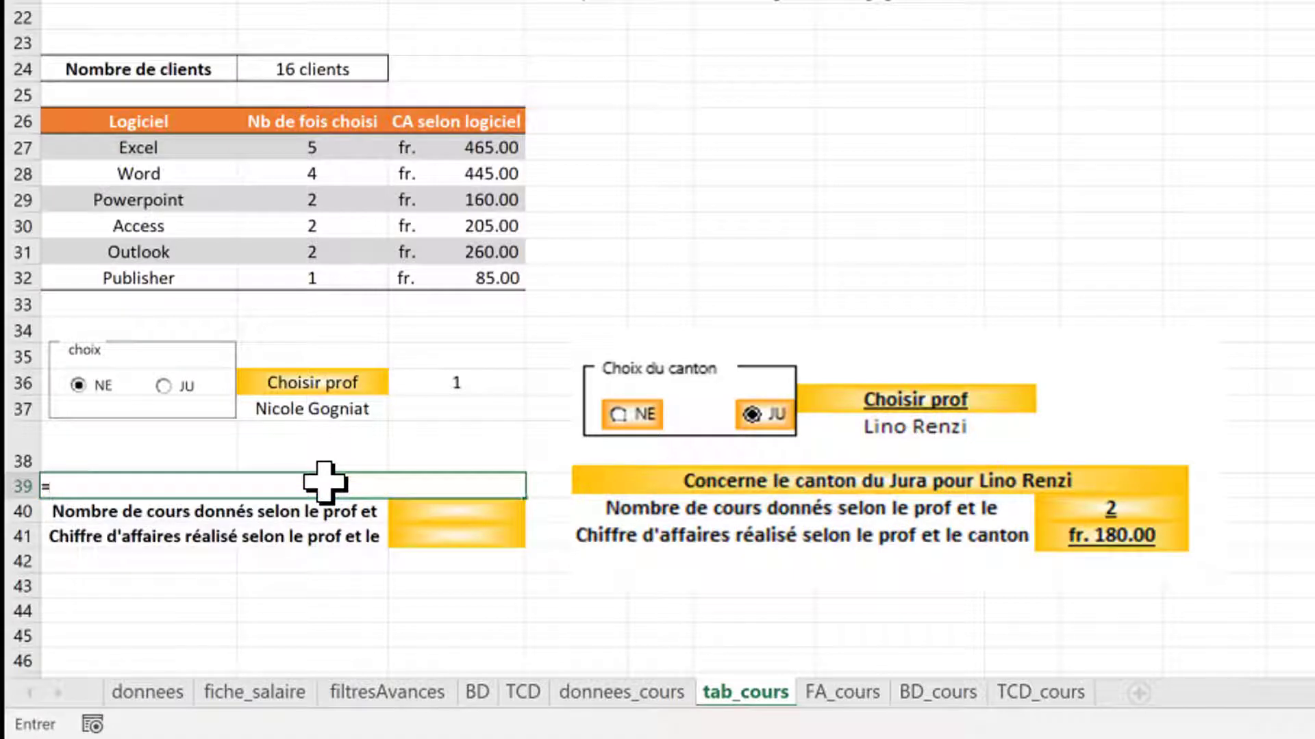
type("\"Concerne l")
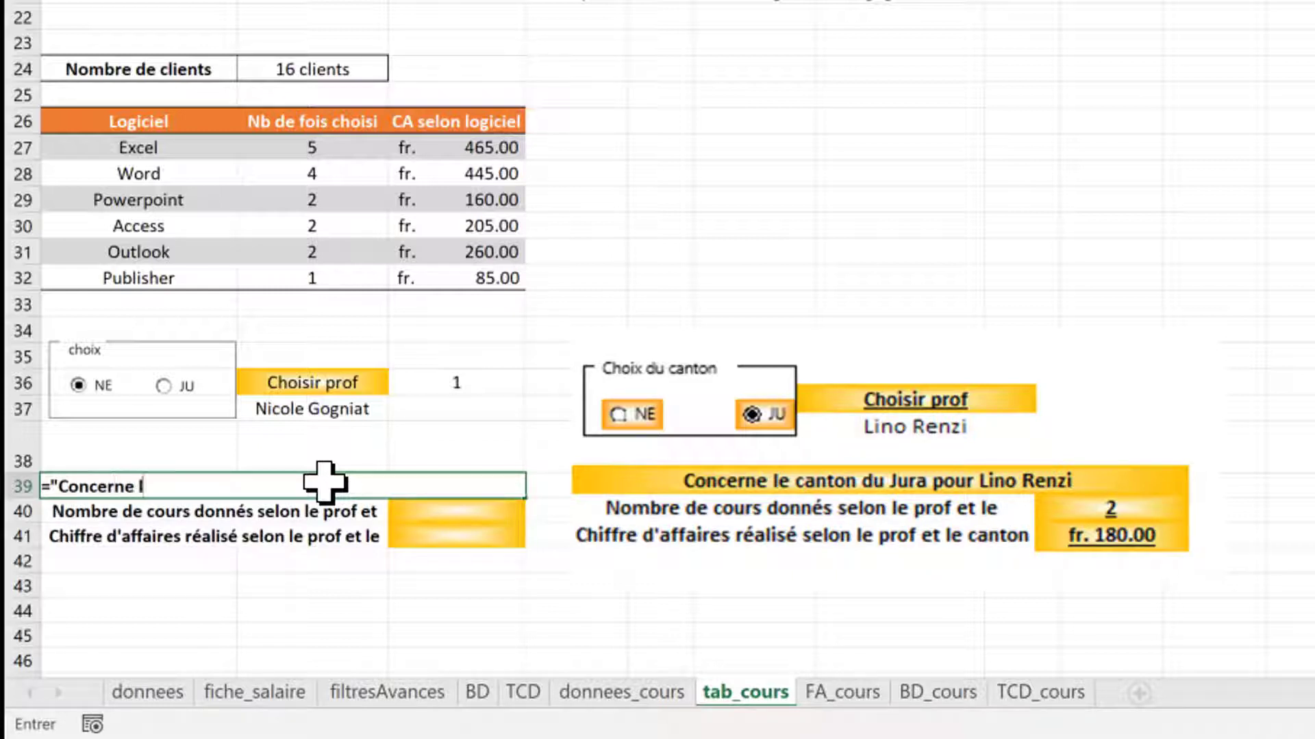
type("e canton de ")
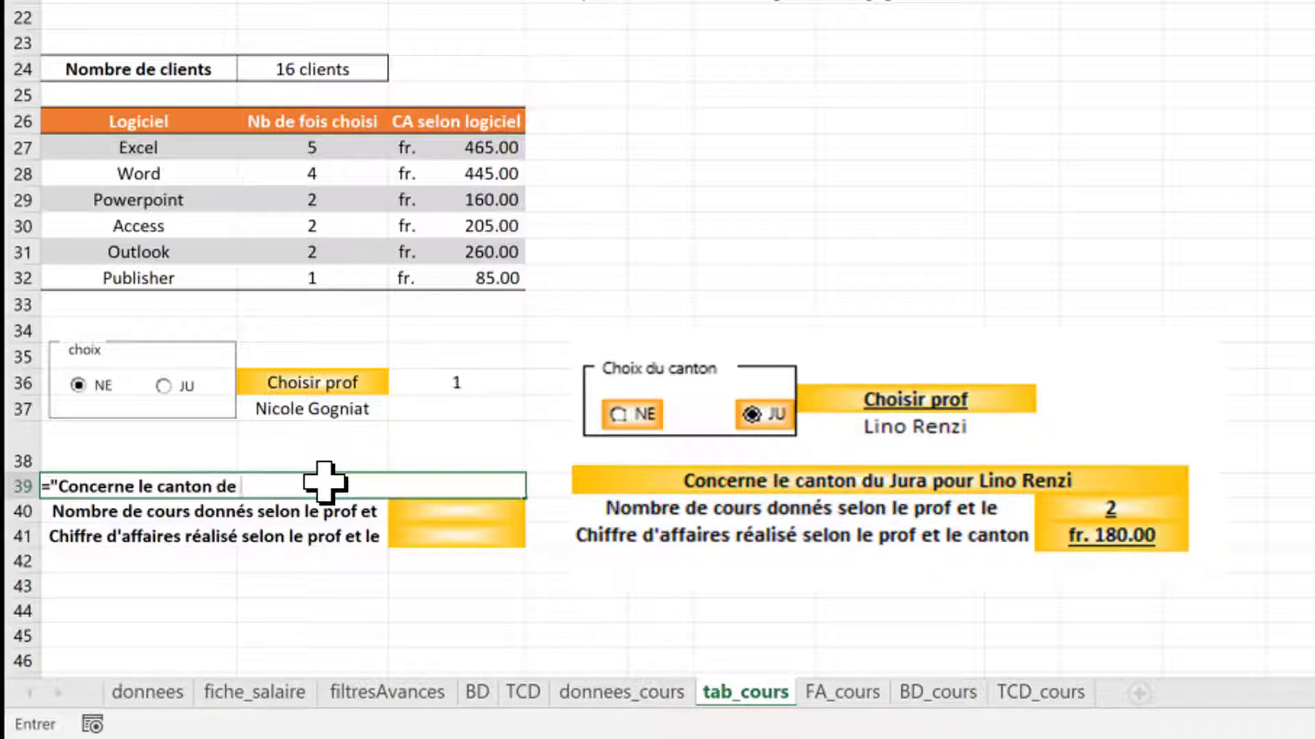
type("\"&")
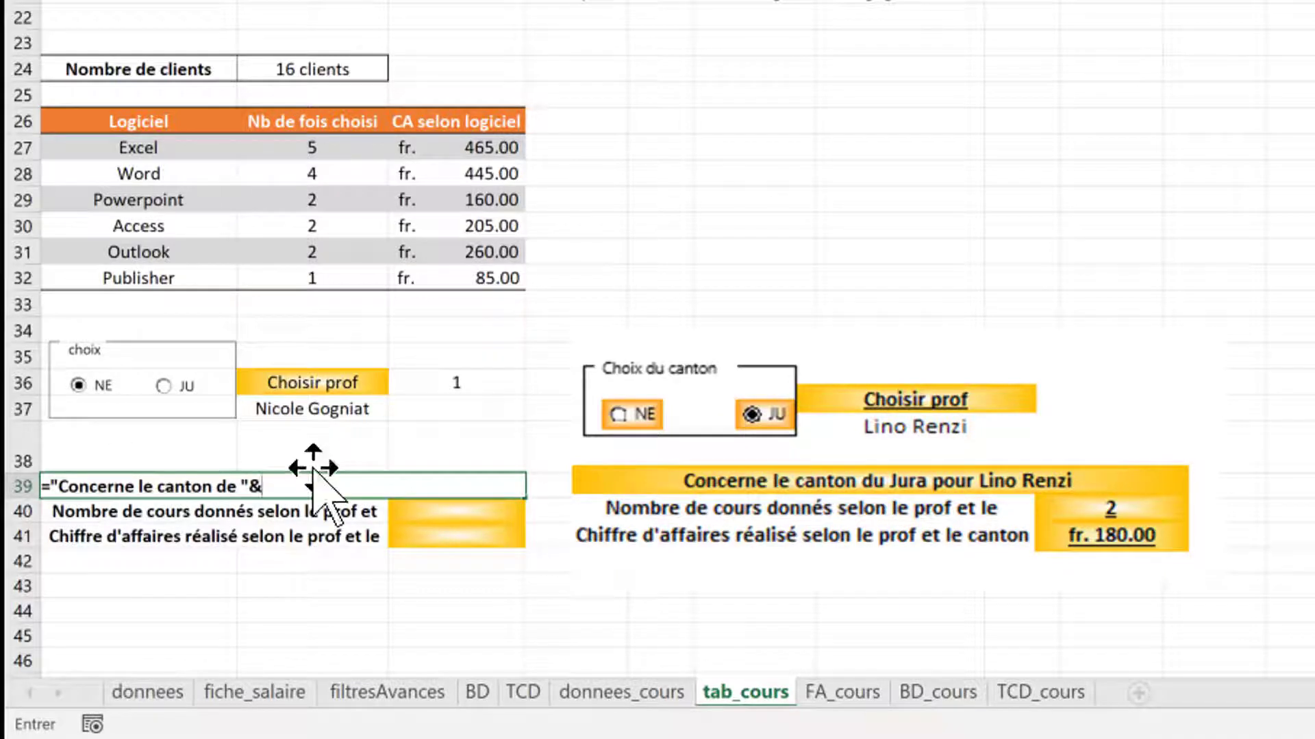
type("si(")
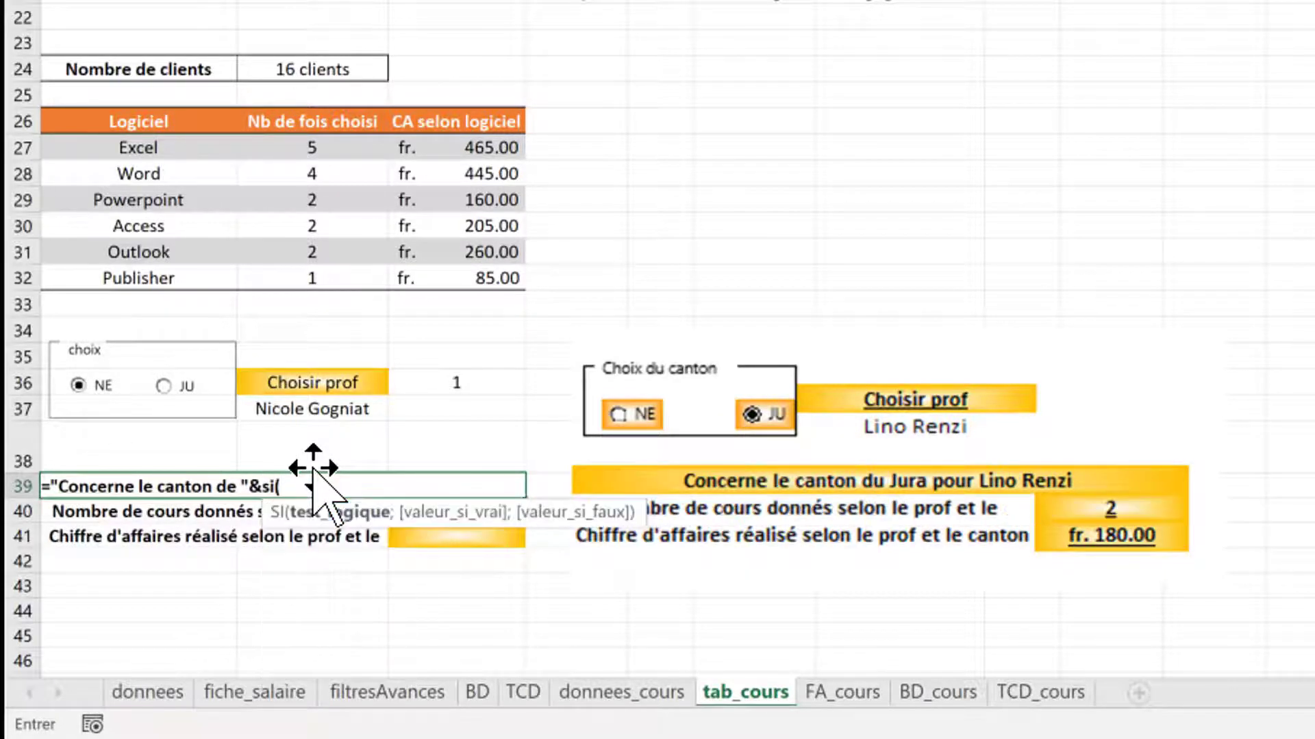
left_click(465, 383)
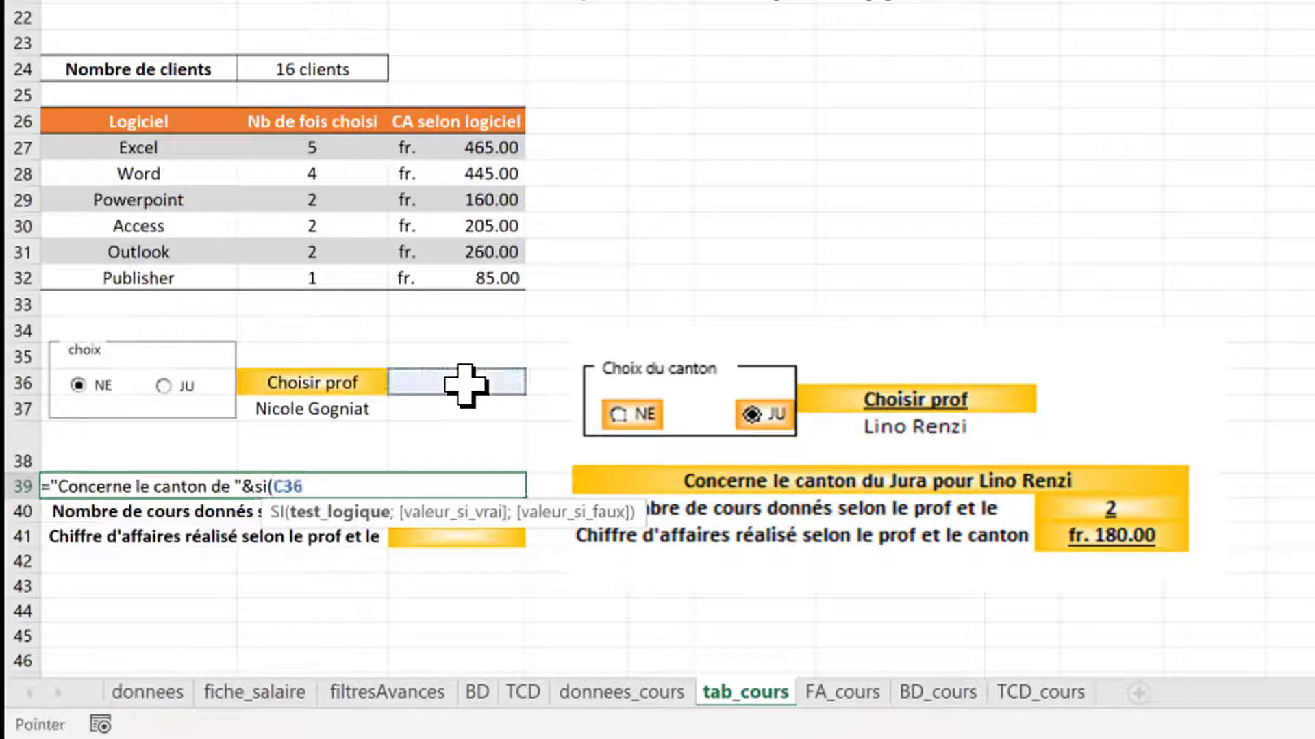
type("=2")
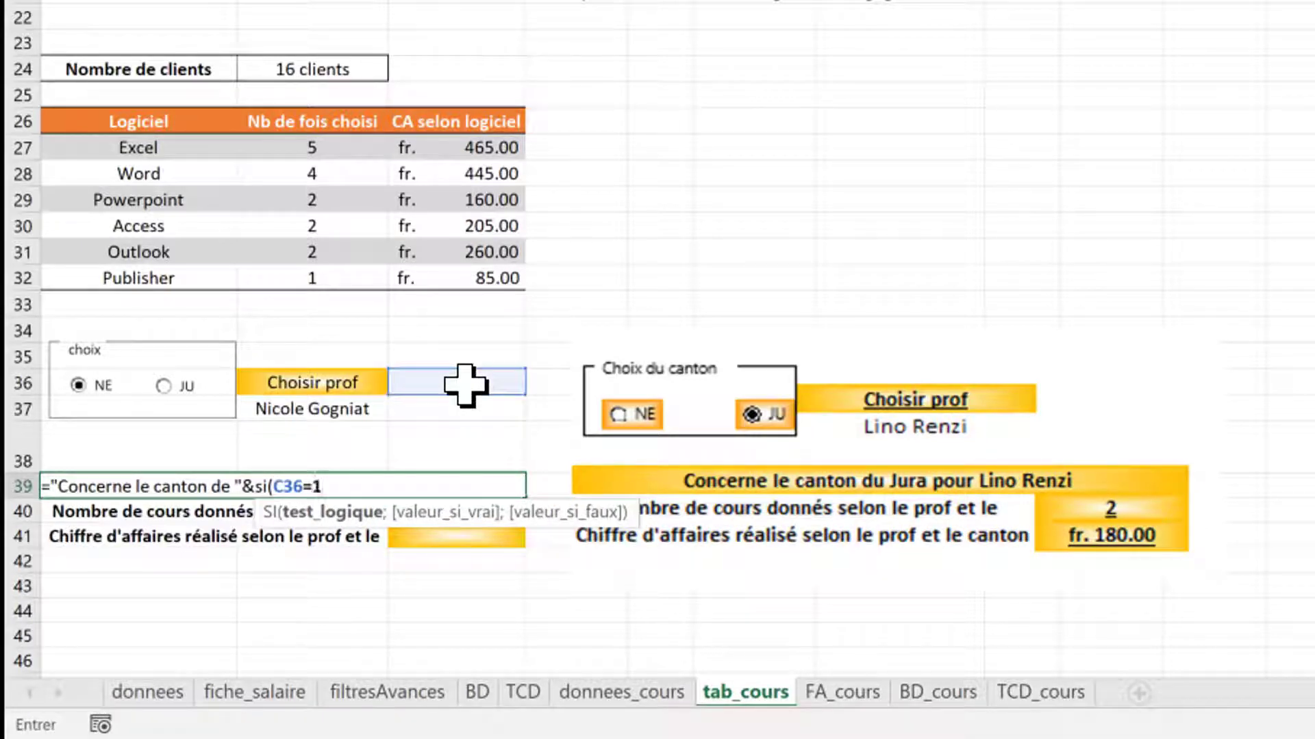
type(";\"Neuch")
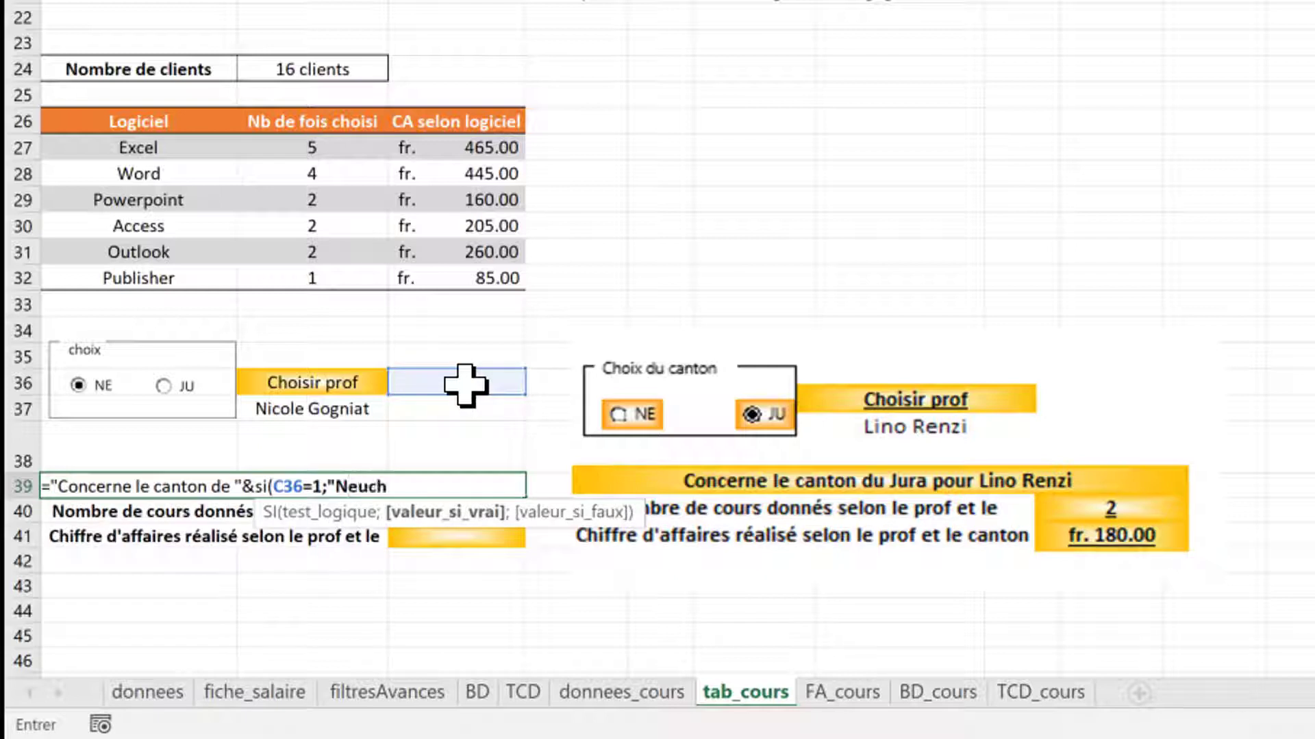
type("âtel\";")
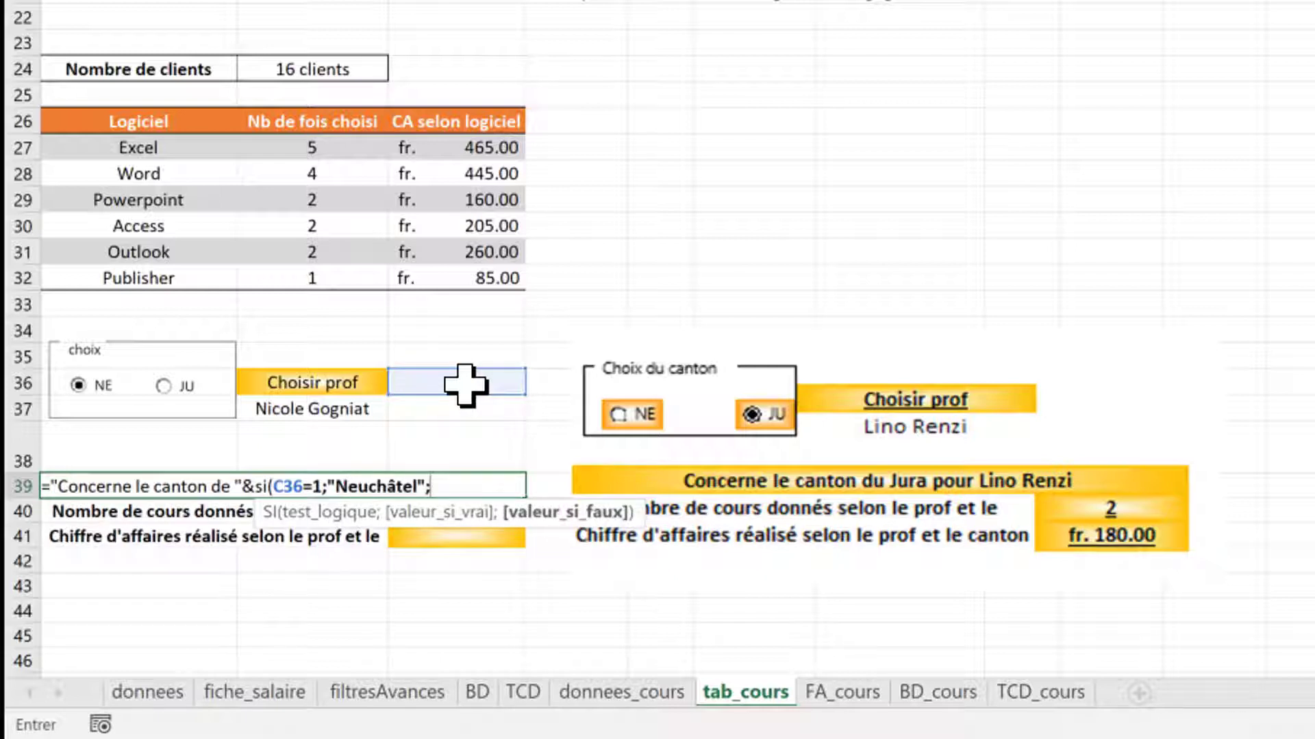
type("\"Jura\")")
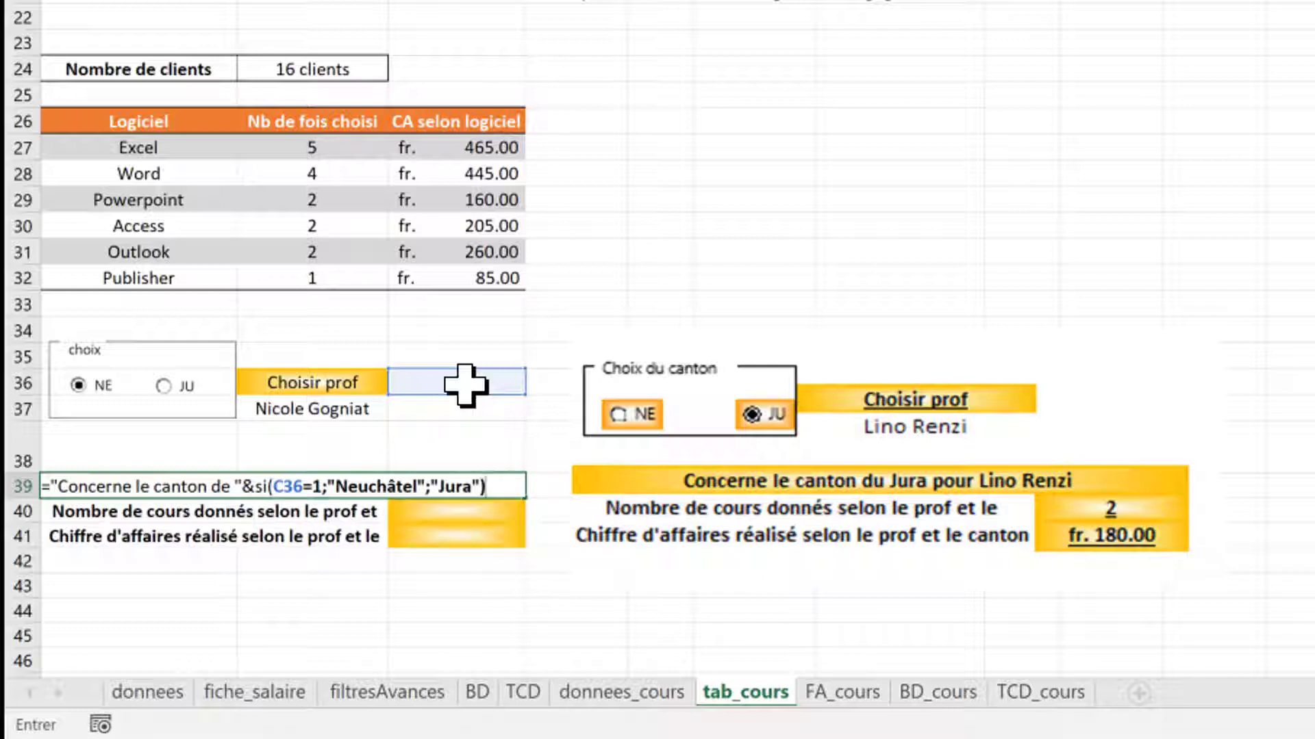
type("&\" pour \"")
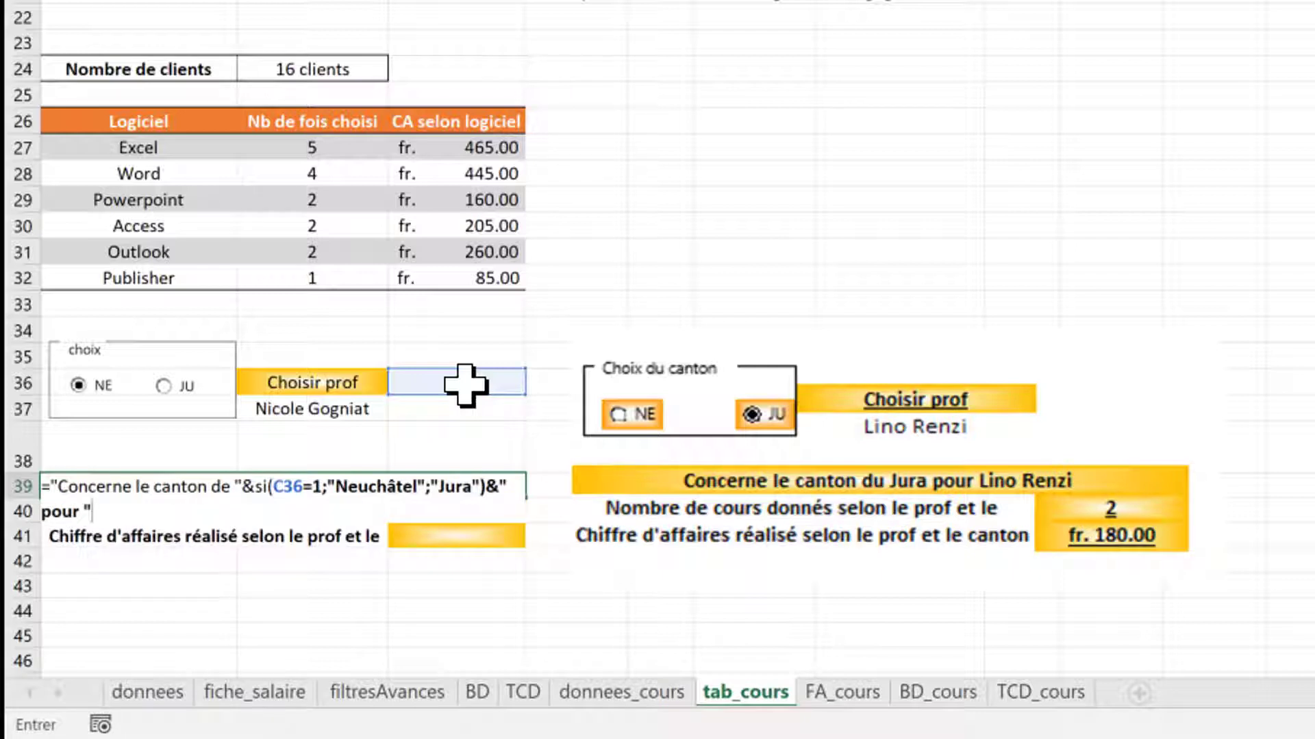
type("&")
left_click(346, 408)
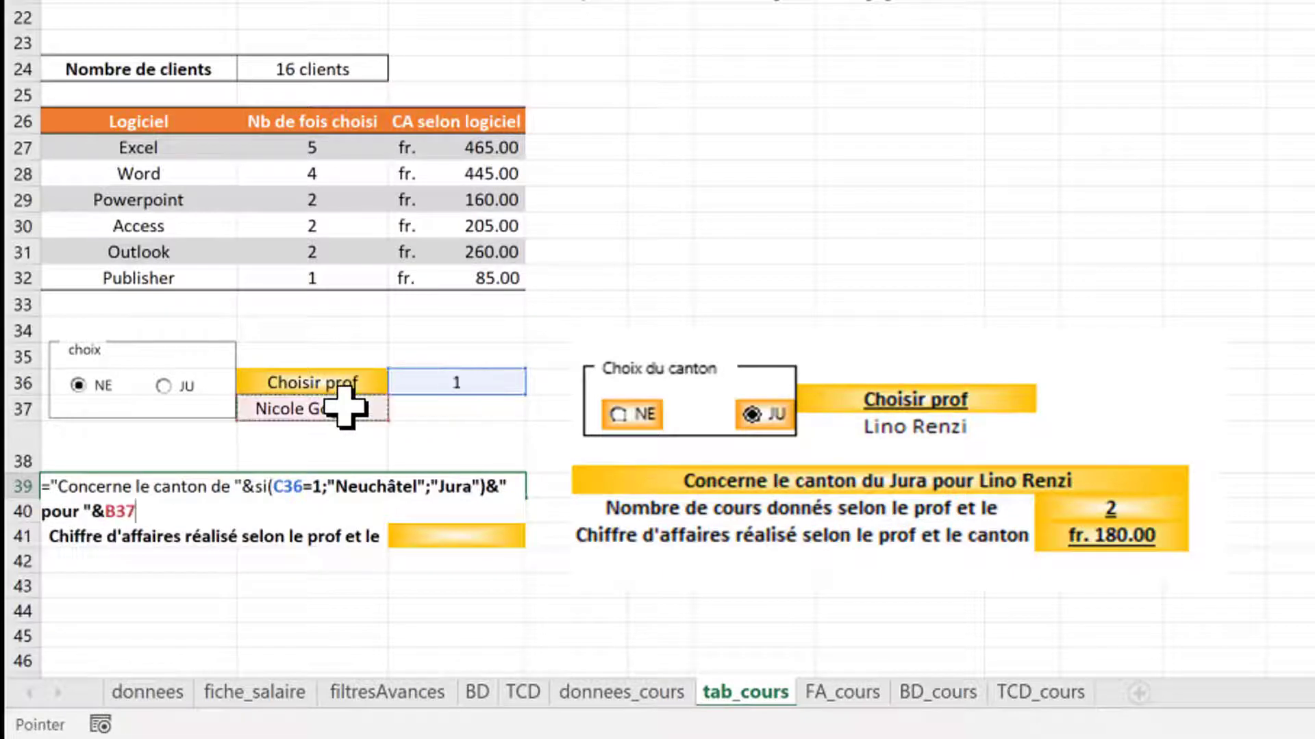
key("Return")
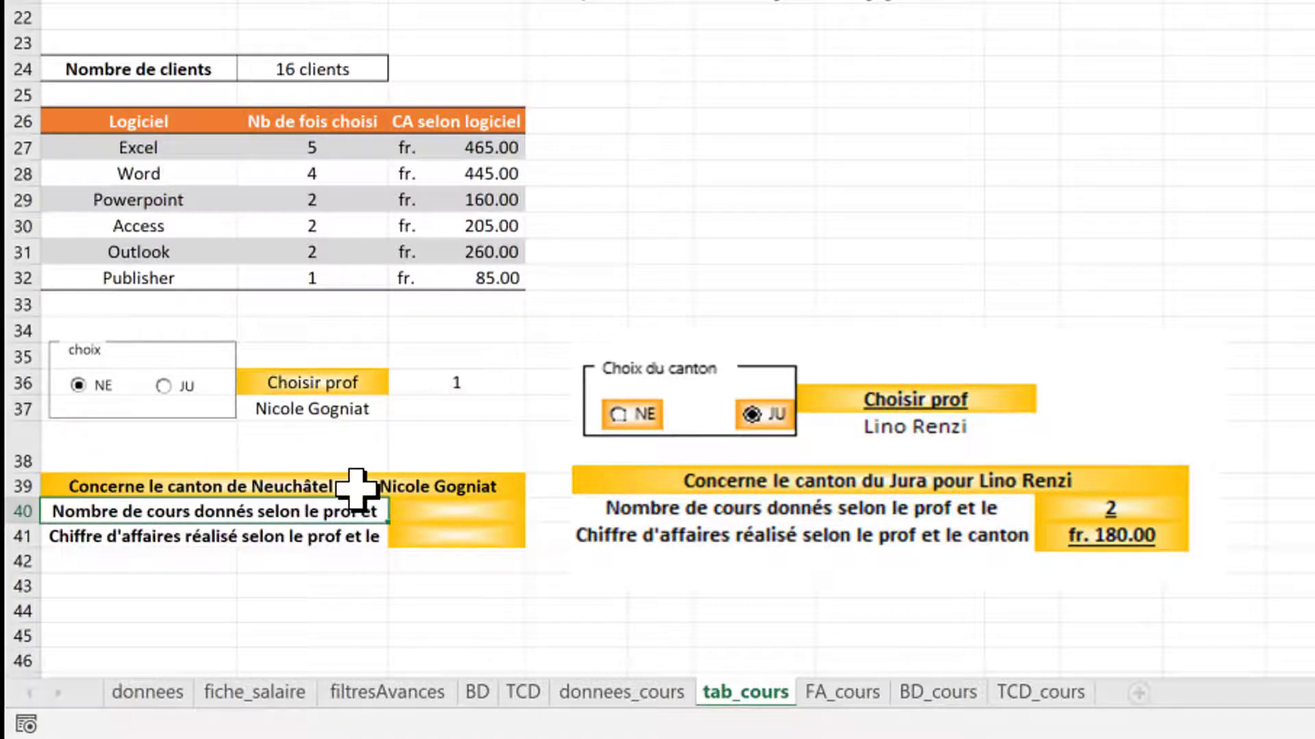
Step: Test the row 39 heading with the third professor in the B37 list and the JU option
left_click(342, 418)
left_click(400, 409)
left_click(335, 463)
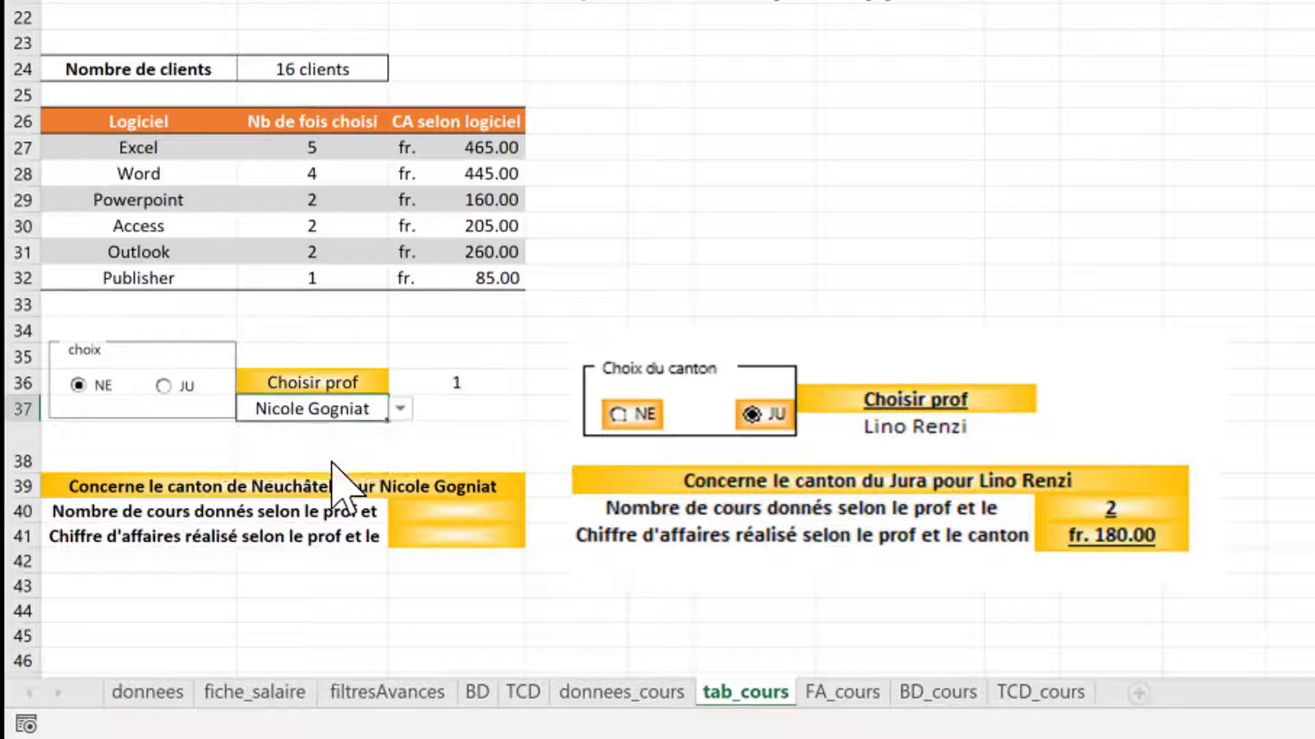
left_click(165, 386)
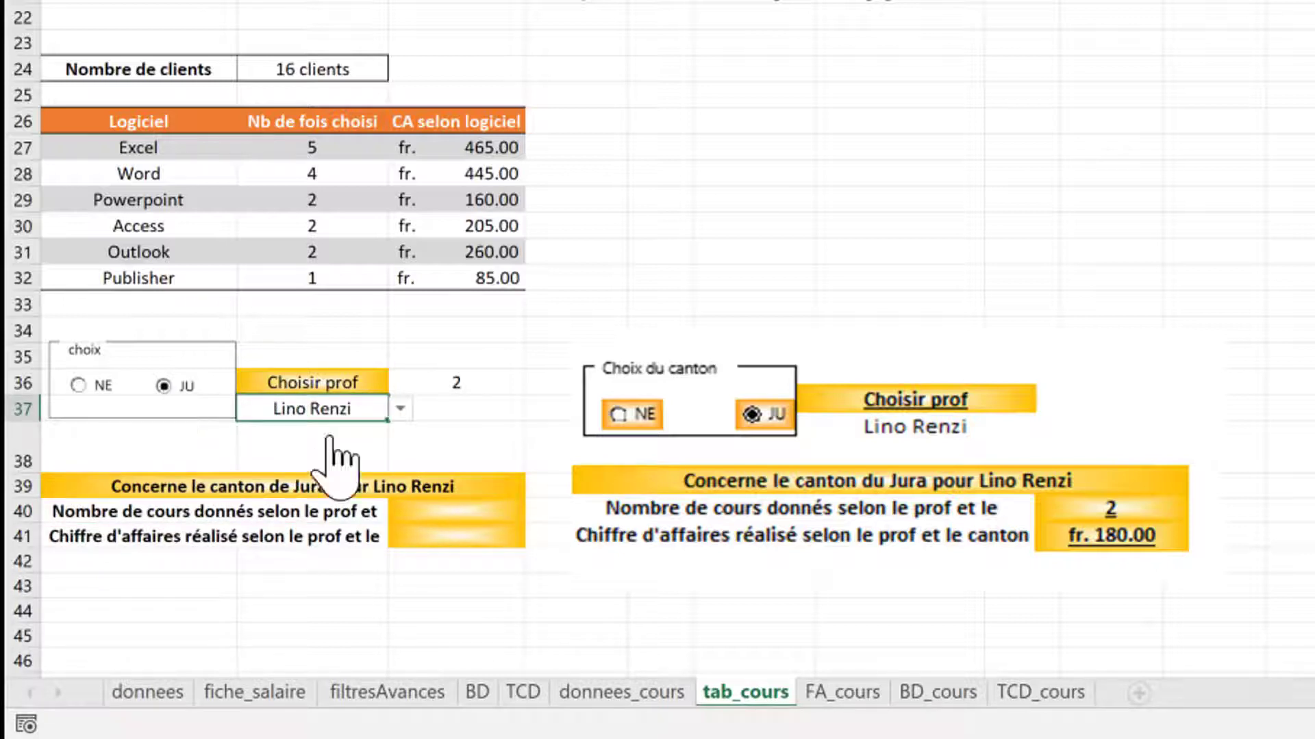
Step: Remove the word "de" from the "Concerne le canton" text in the row 39 heading formula
left_click(295, 486)
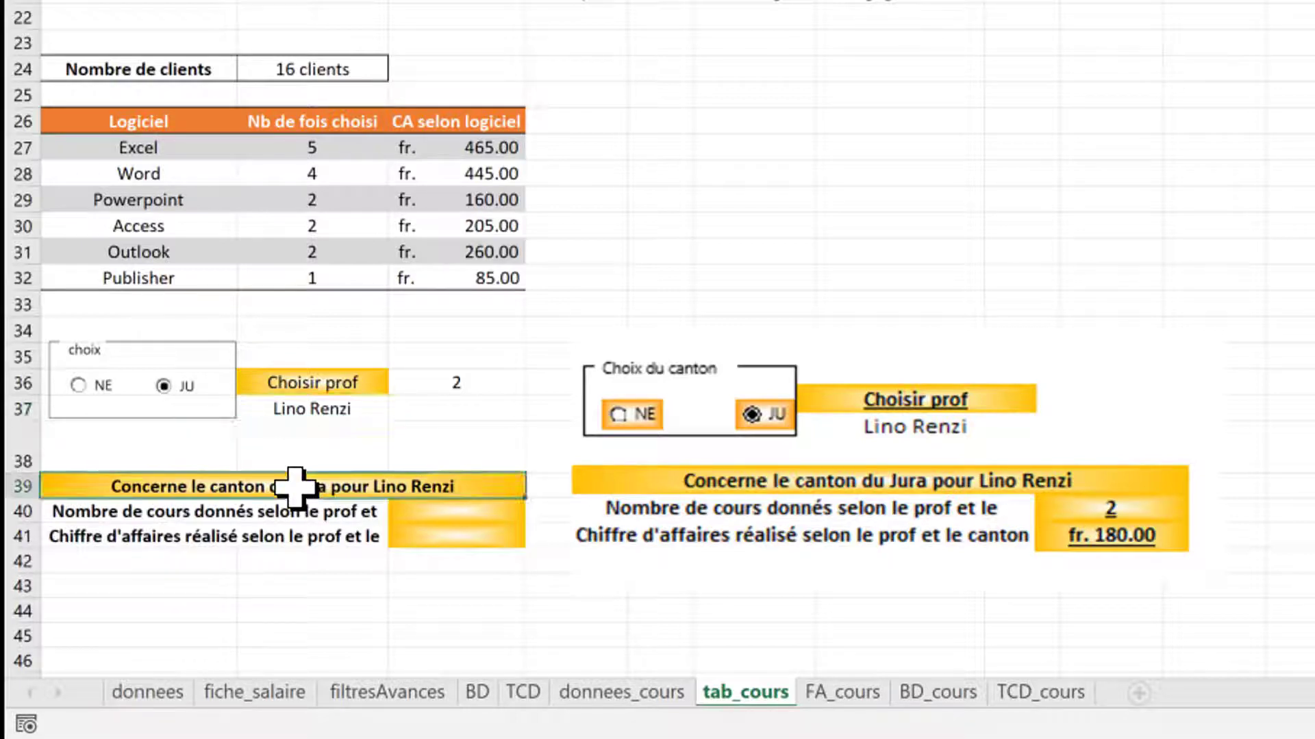
double_click(295, 487)
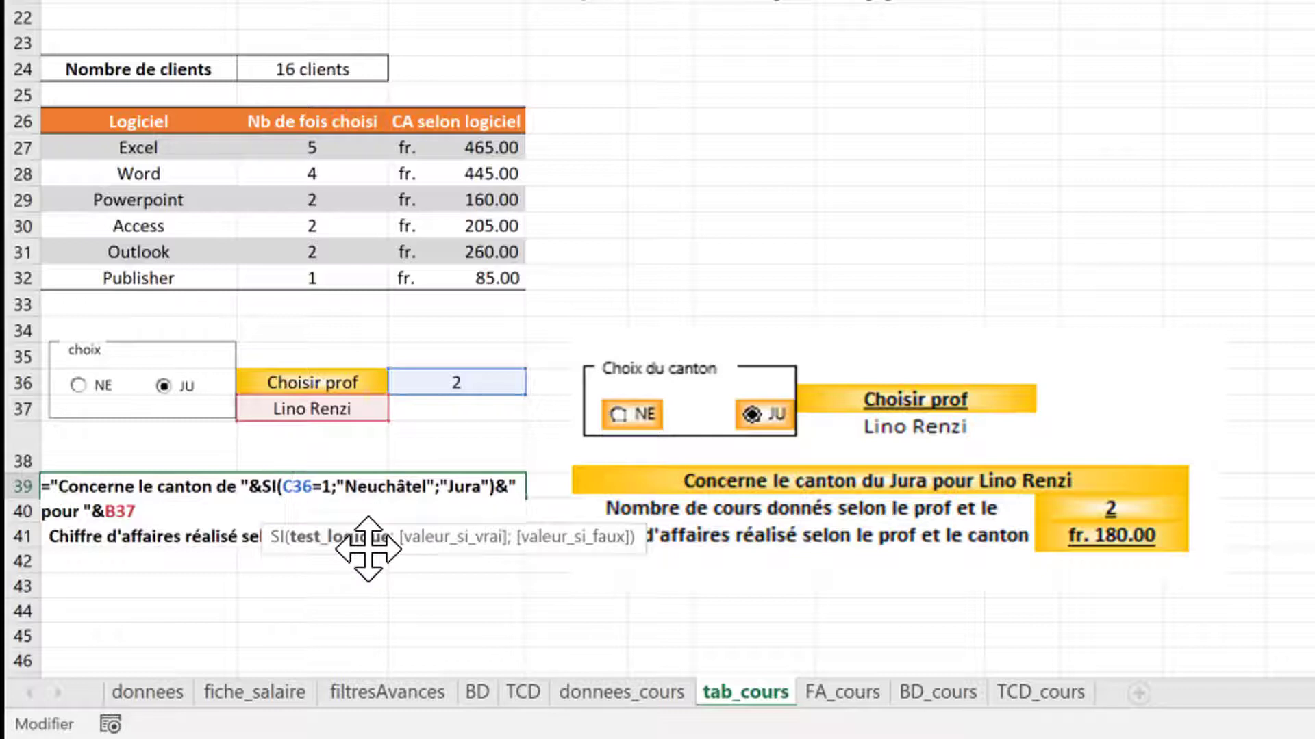
key("Left")
key("Left")
key("Left")
key("Left")
key("Left")
key("Left")
key("Left")
key("Left")
key("Left")
key("Left")
key("Left")
key("Left")
key("Left")
key("Left")
key("Left")
key("Left")
key("Left")
key("Left")
key("Left")
key("Left")
key("BackSpace")
key("BackSpace")
key("BackSpace")
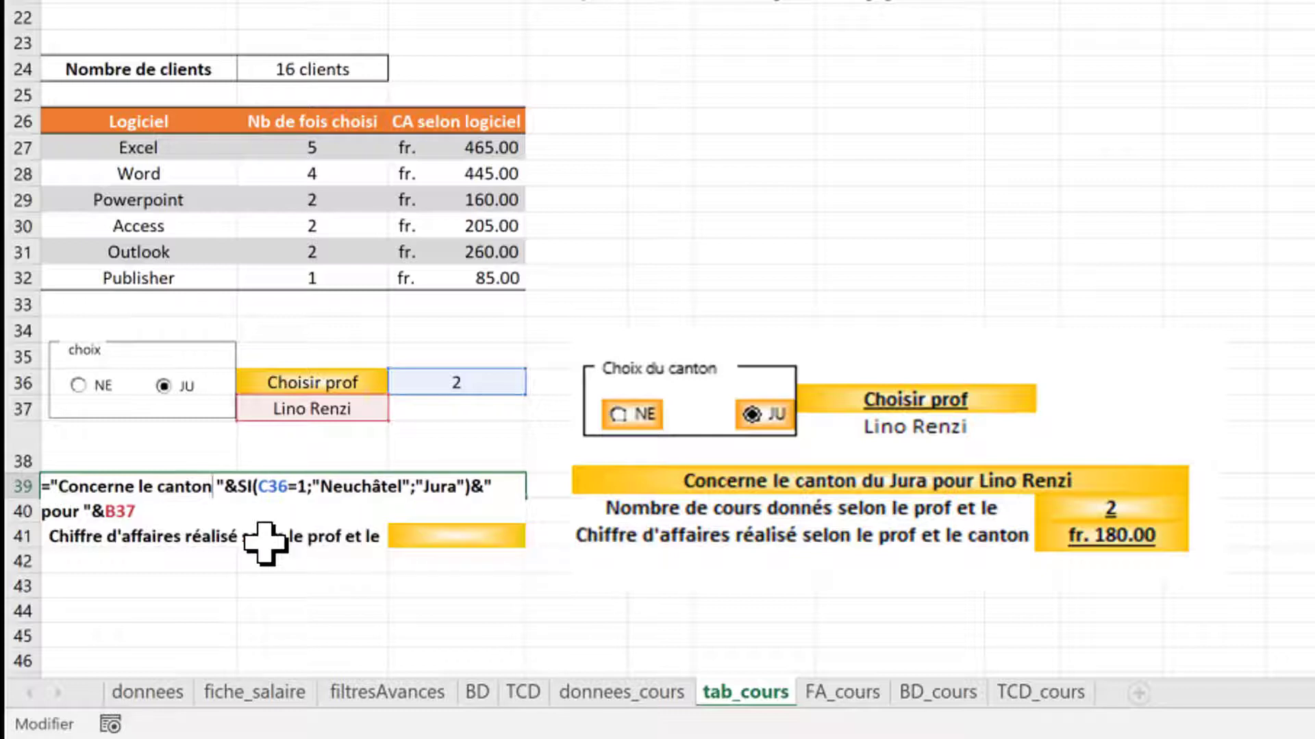
Step: Change the SI results in the heading formula to " de Neuchâtel" and " du Jura"
left_click(322, 487)
type("de")
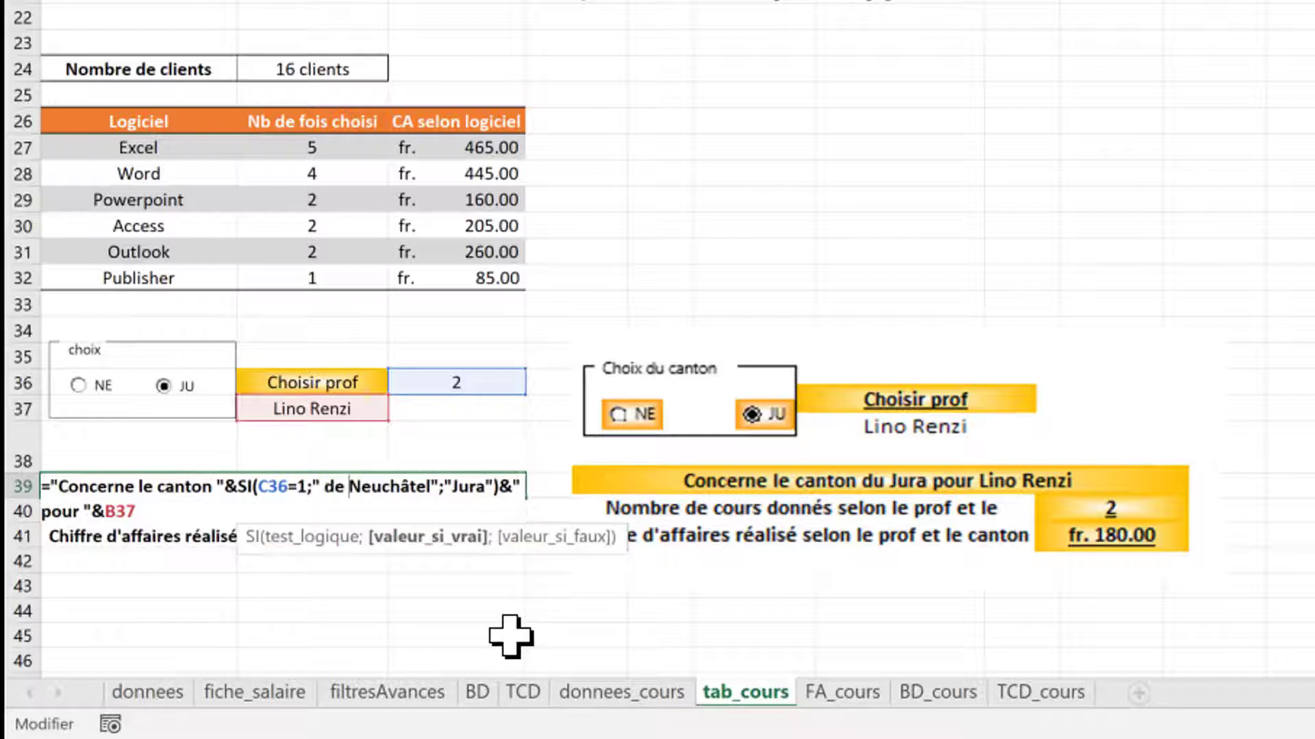
left_click(454, 486)
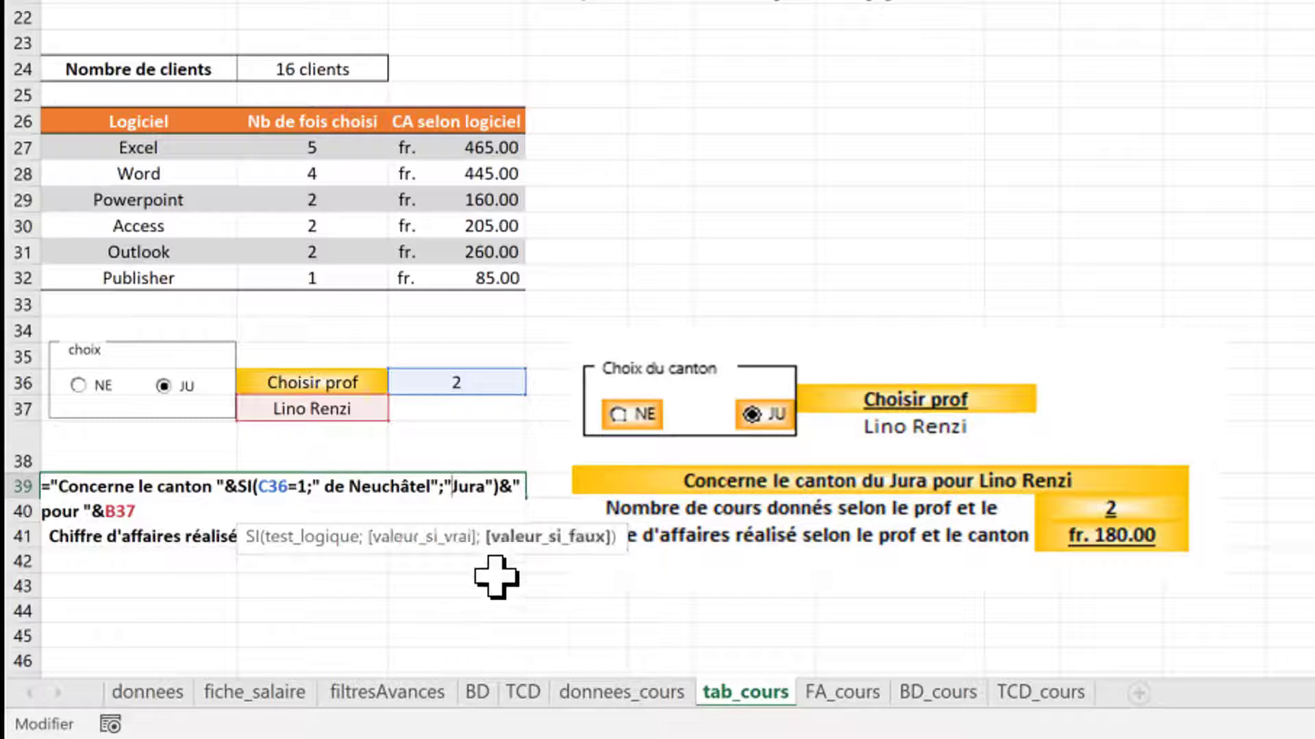
type("du")
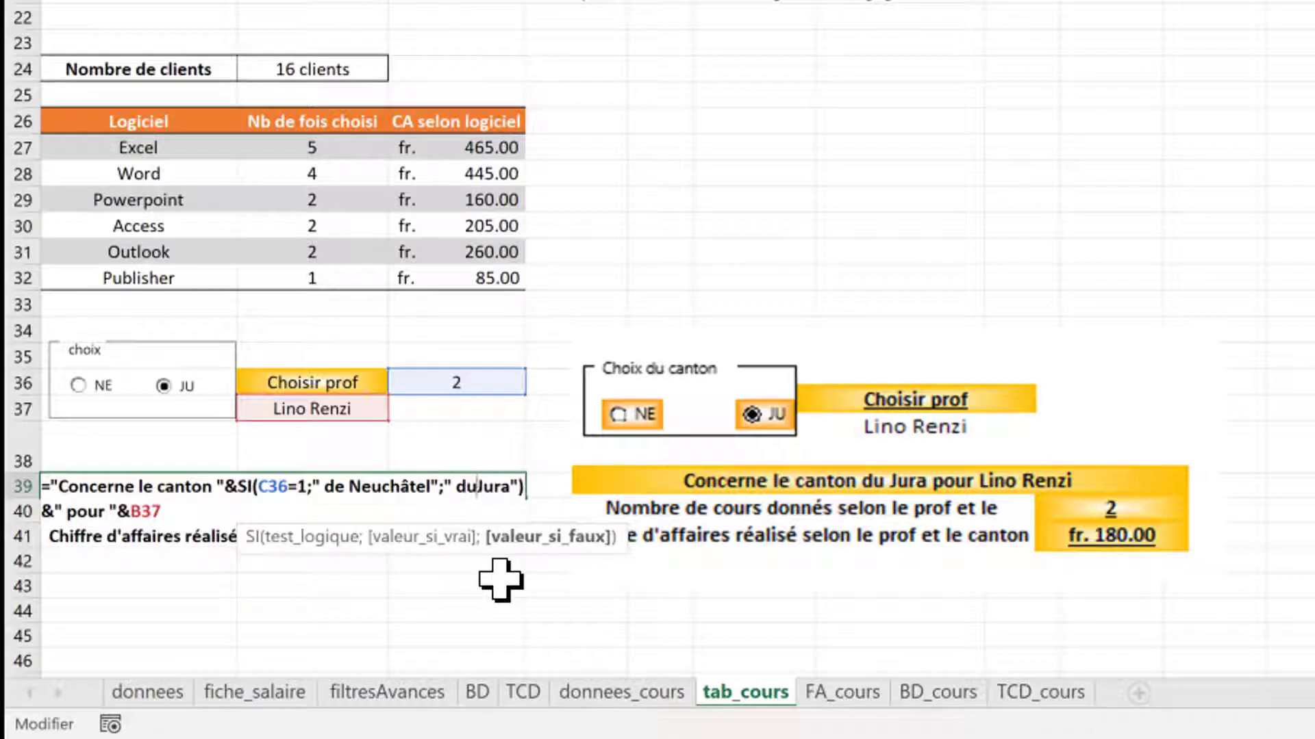
key("Return")
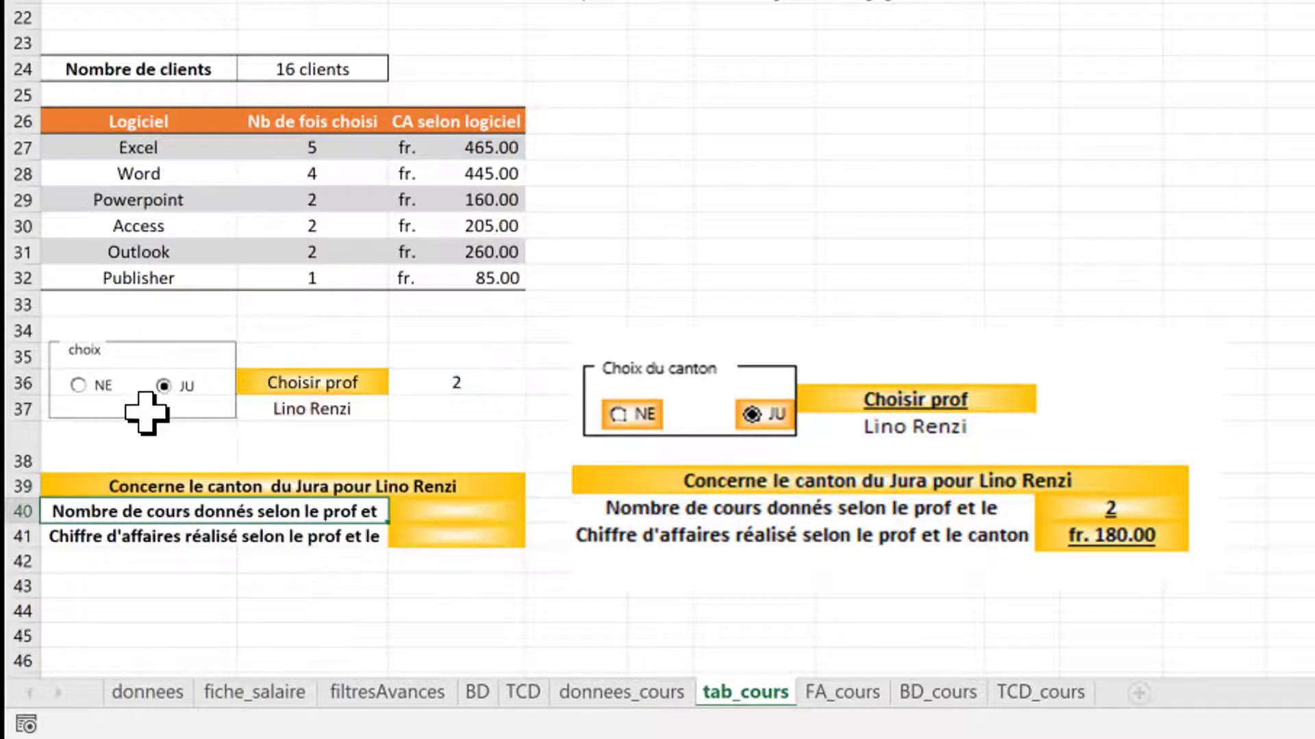
Step: Test the row 39 heading with the NE option and the first, then the second professor in the B37 list
left_click(76, 387)
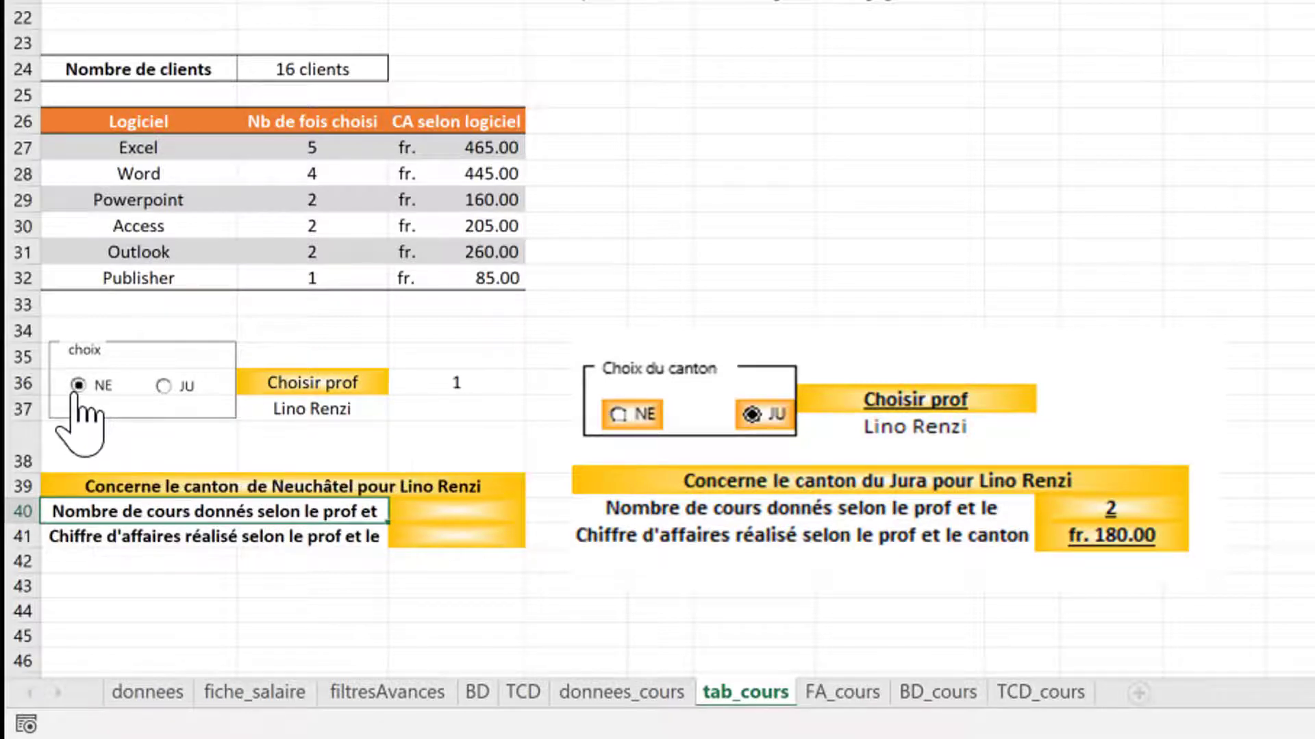
left_click(319, 404)
left_click(400, 409)
left_click(349, 430)
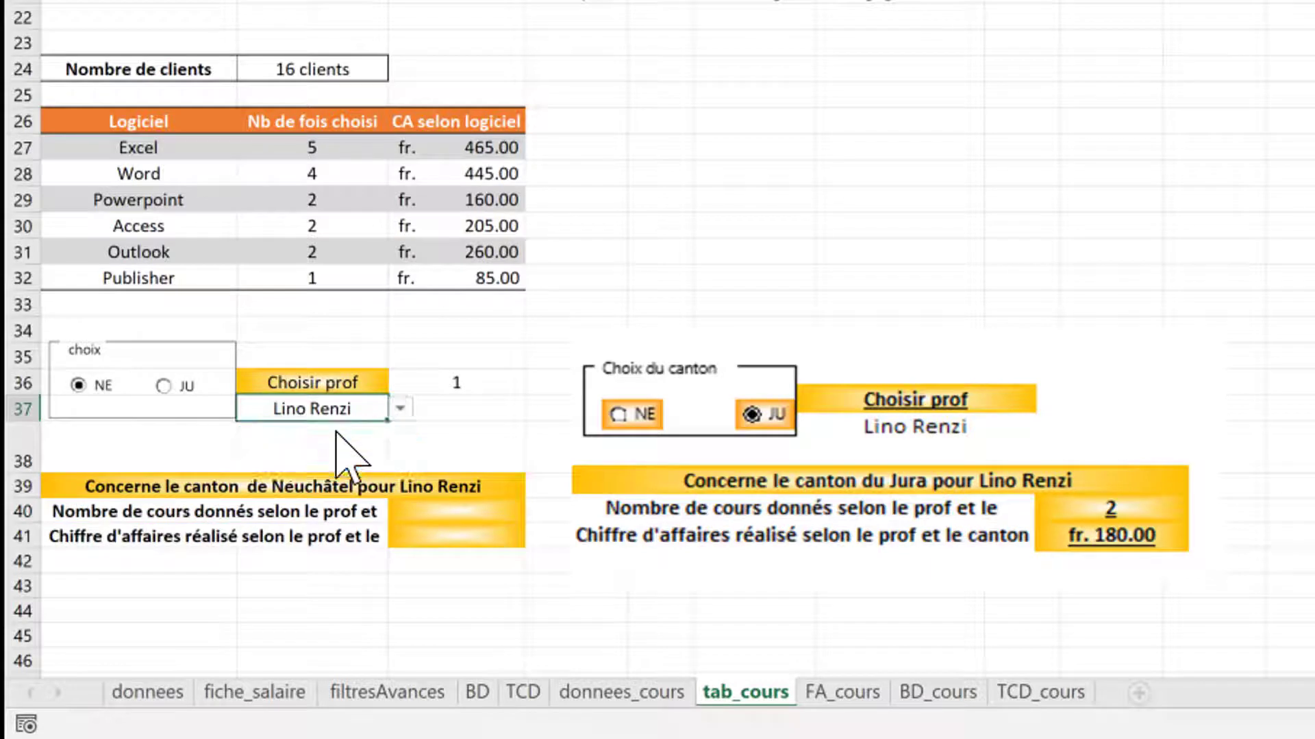
left_click(400, 409)
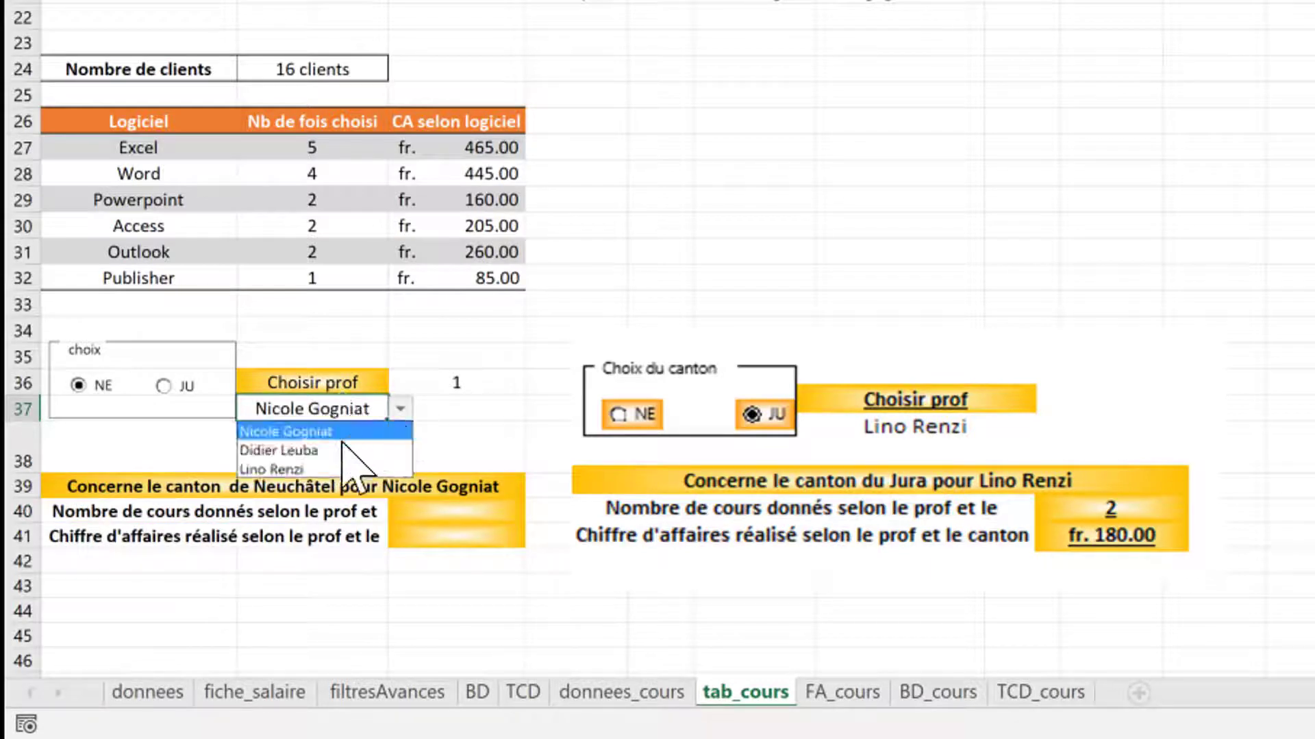
left_click(341, 446)
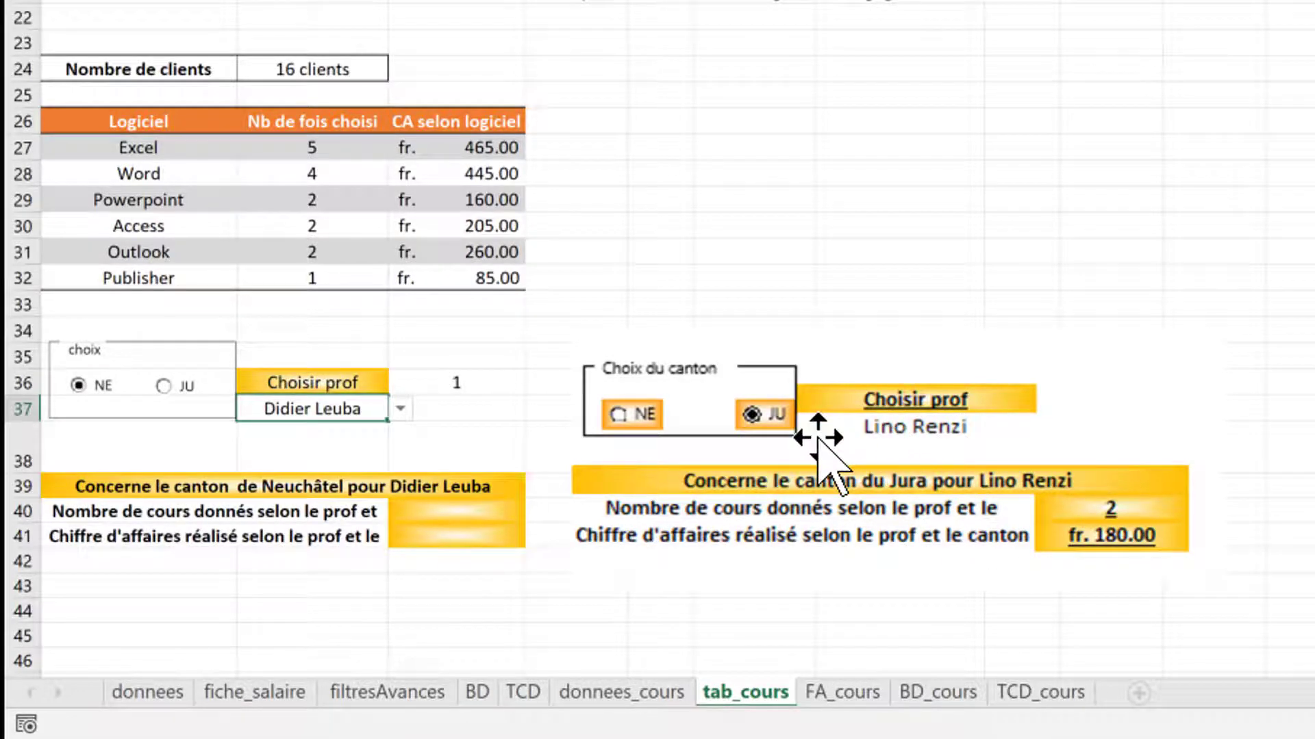
Step: Move the reference picture slightly up beside the table, and set the selections to the third professor and the JU option
left_click_drag(890, 425, 904, 409)
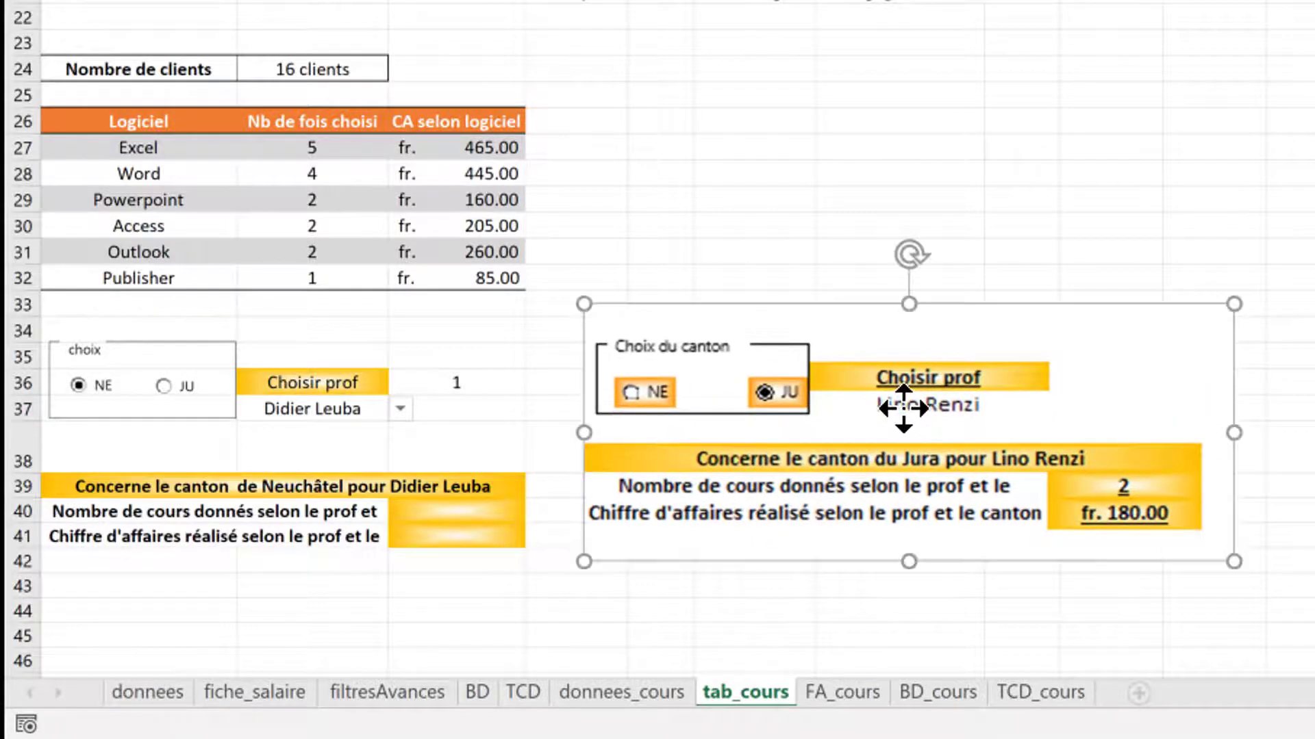
left_click(401, 409)
left_click(323, 469)
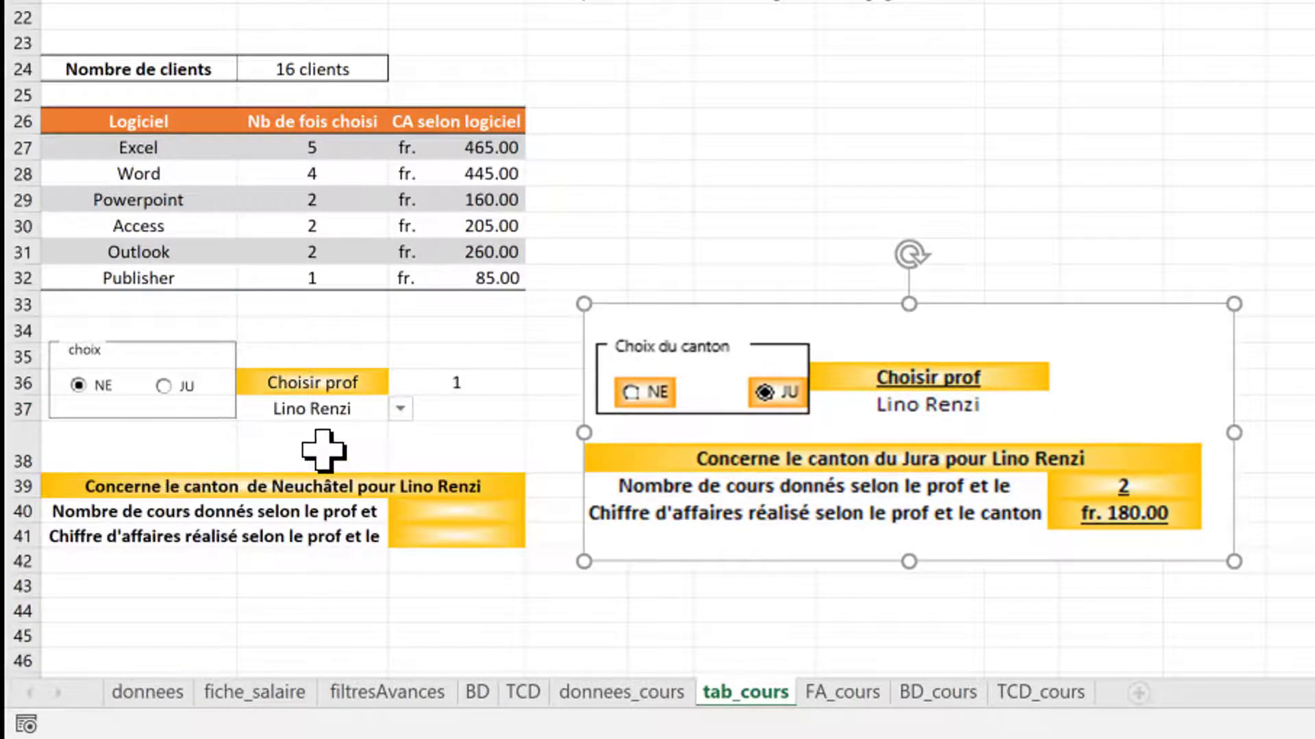
left_click(163, 387)
Step: Start an NB.SI.ENS formula in C40 with the professor range F6:F21 and criterion B37
left_click(457, 511)
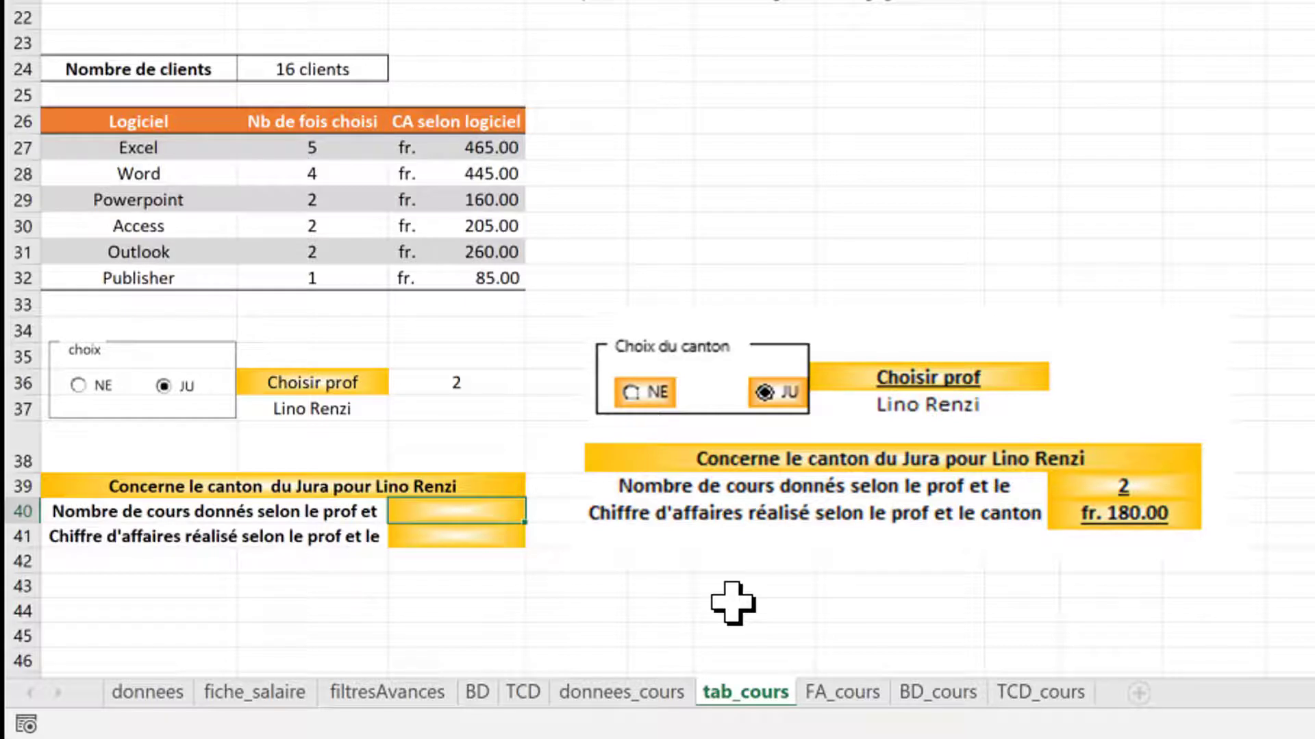
type("=nb.si")
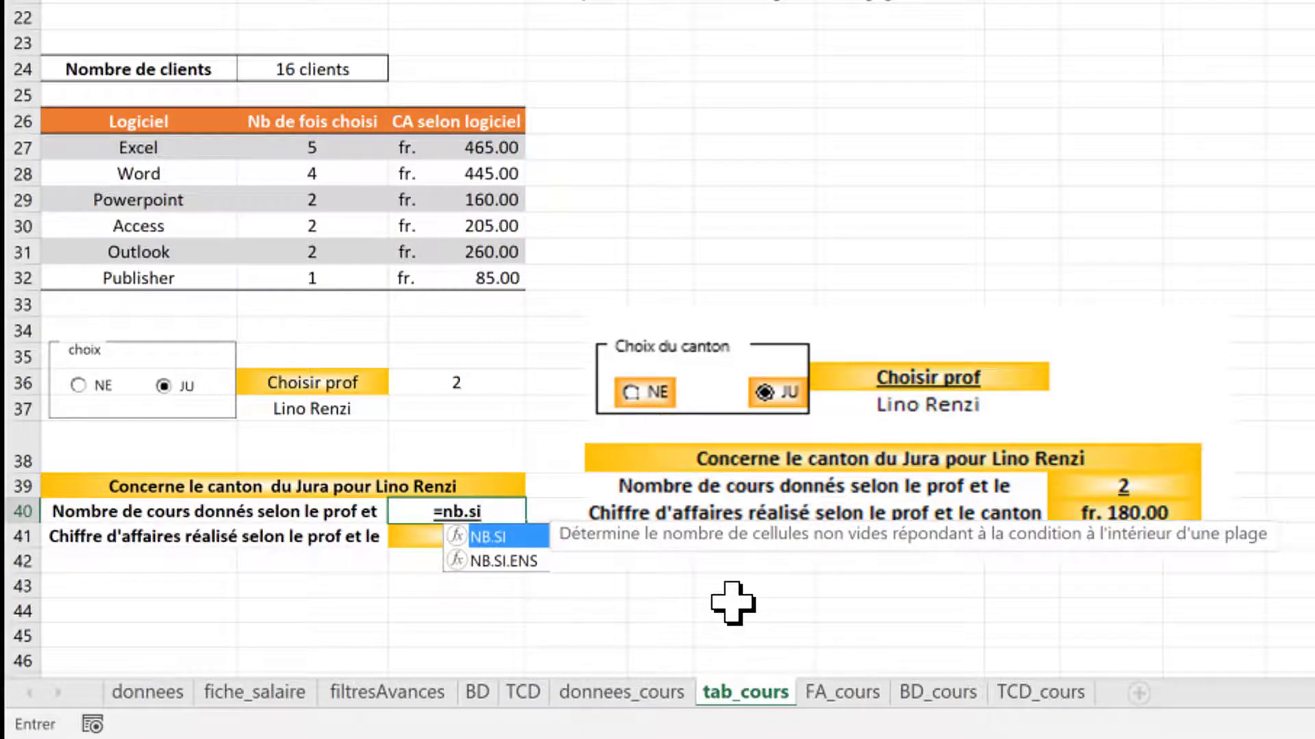
key("Down")
key("Tab")
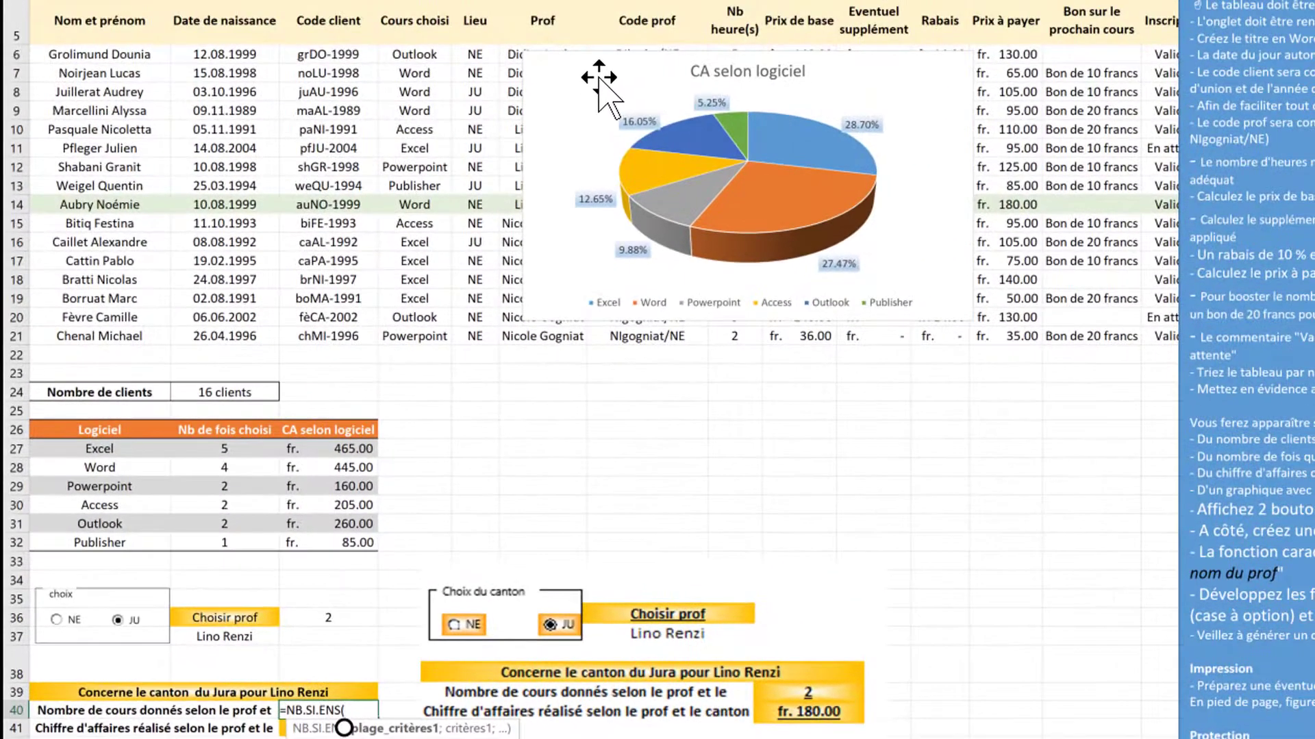
left_click_drag(750, 0, 719, 1)
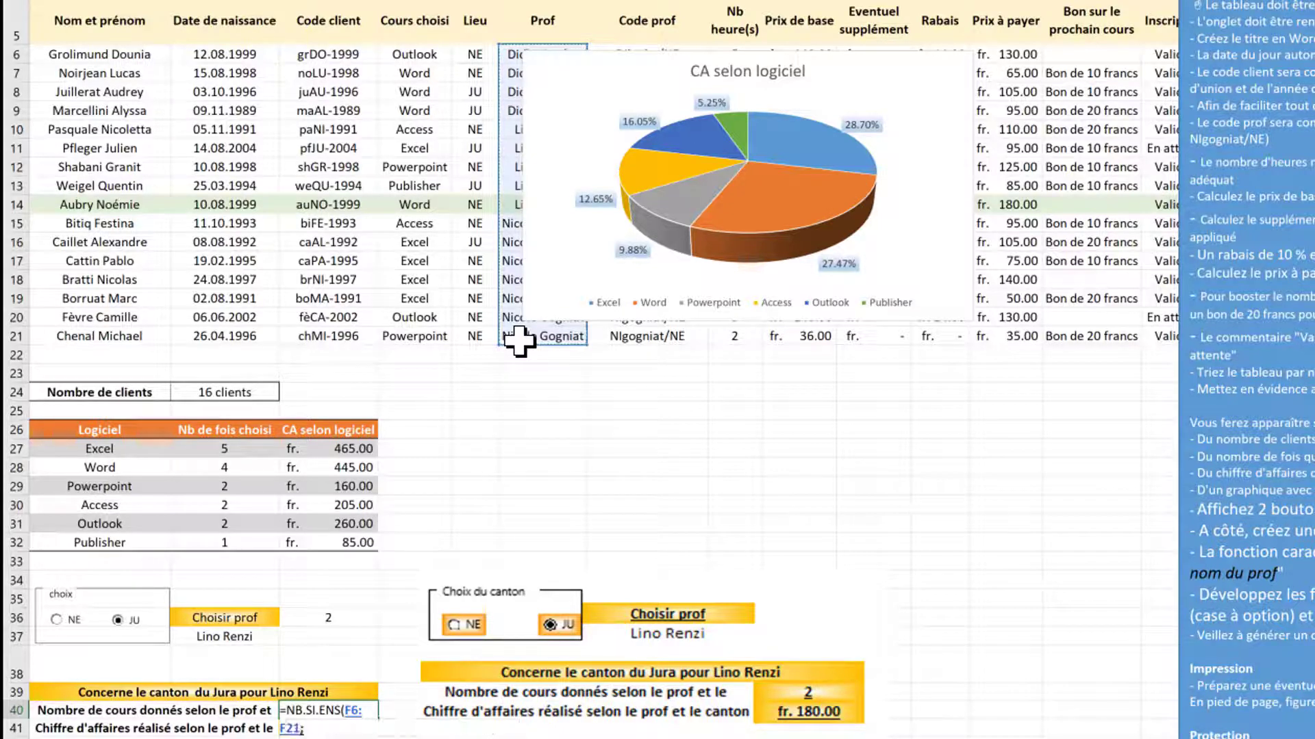
type(";")
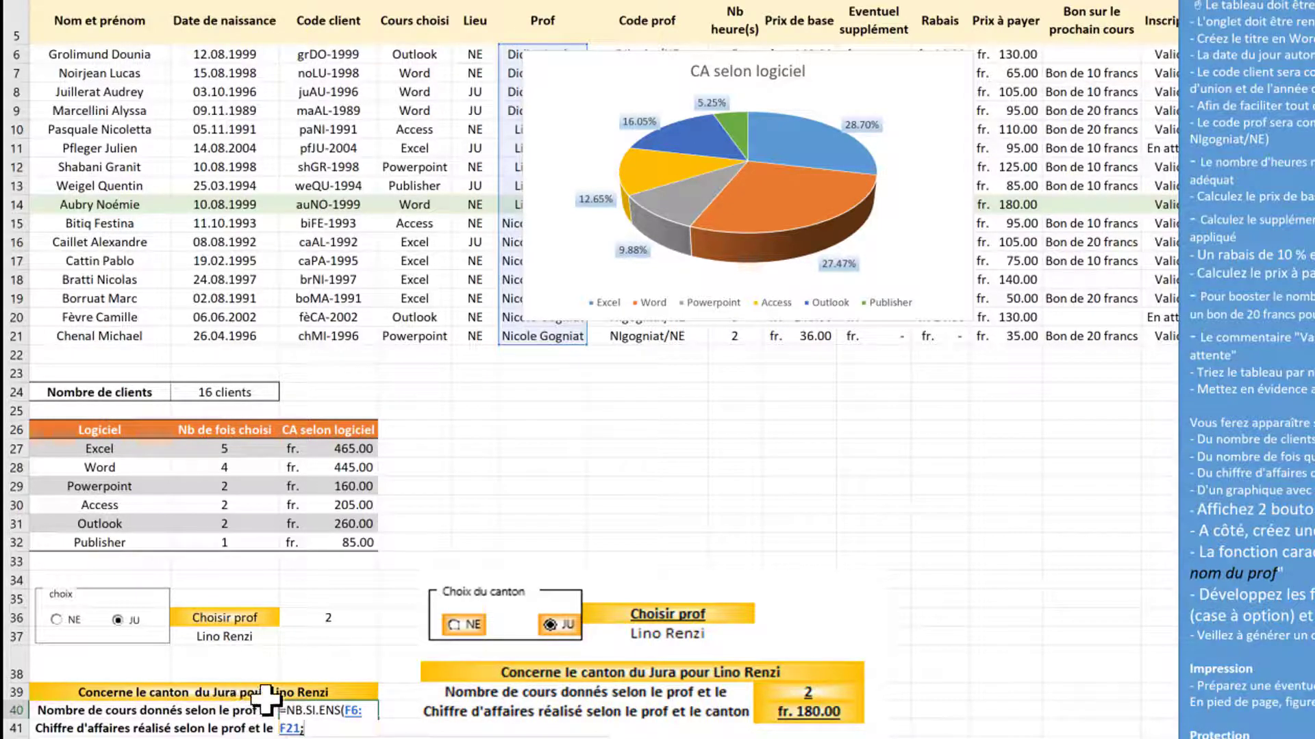
left_click(237, 641)
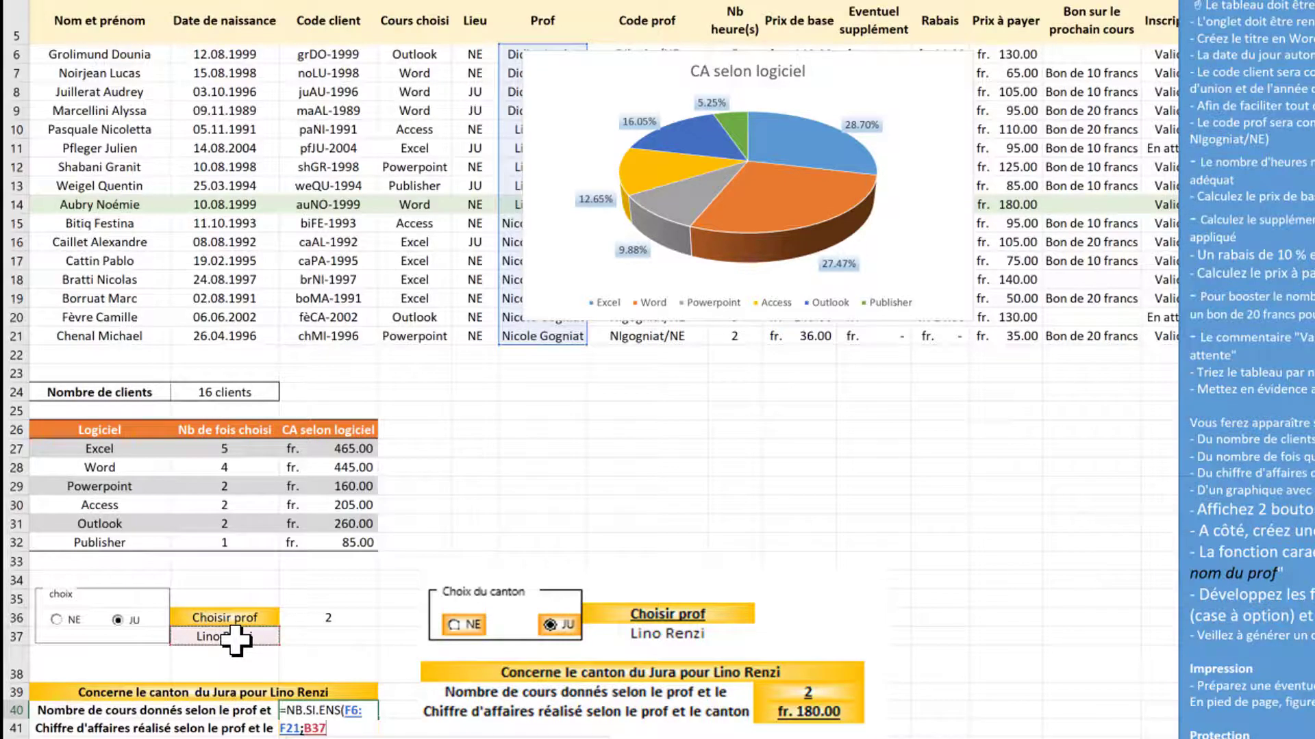
type(";")
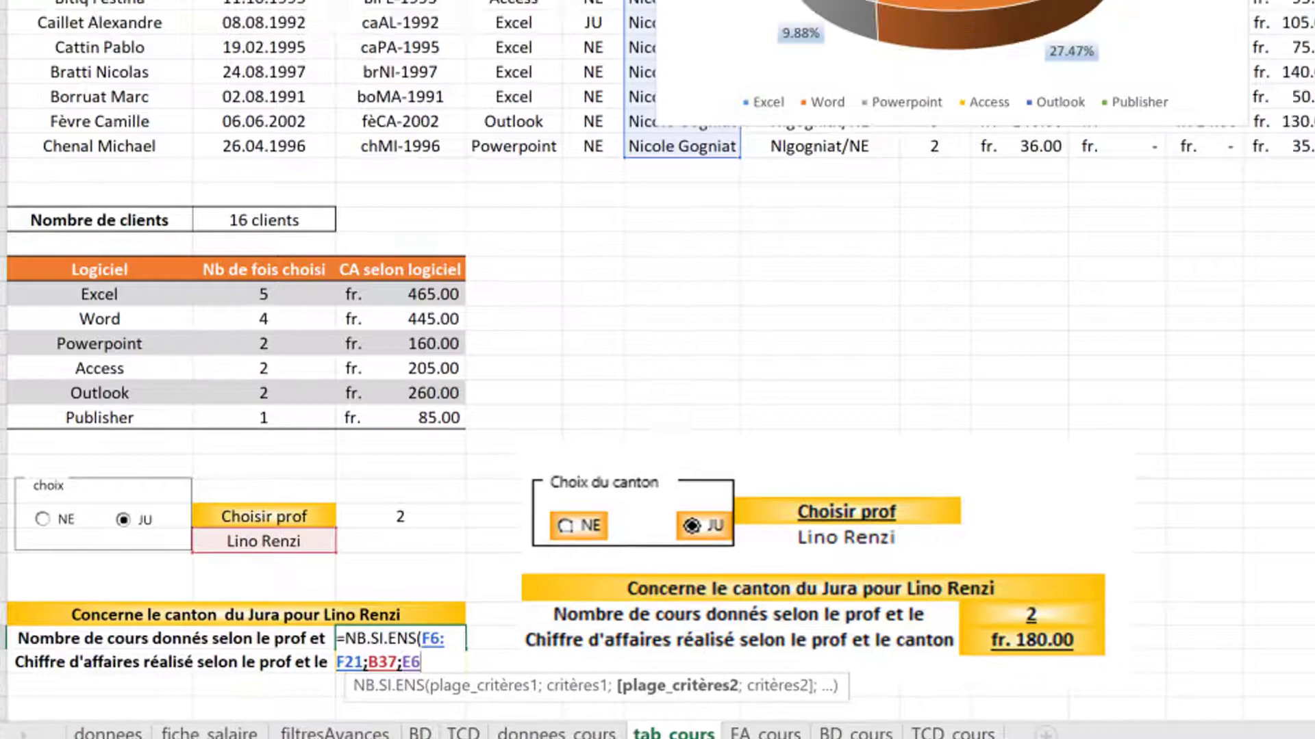
Step: Complete the C40 count formula with canton range E6:E21 and criterion SI(C36=1;"NE";"JU")
left_click_drag(624, 0, 619, 96)
type(";")
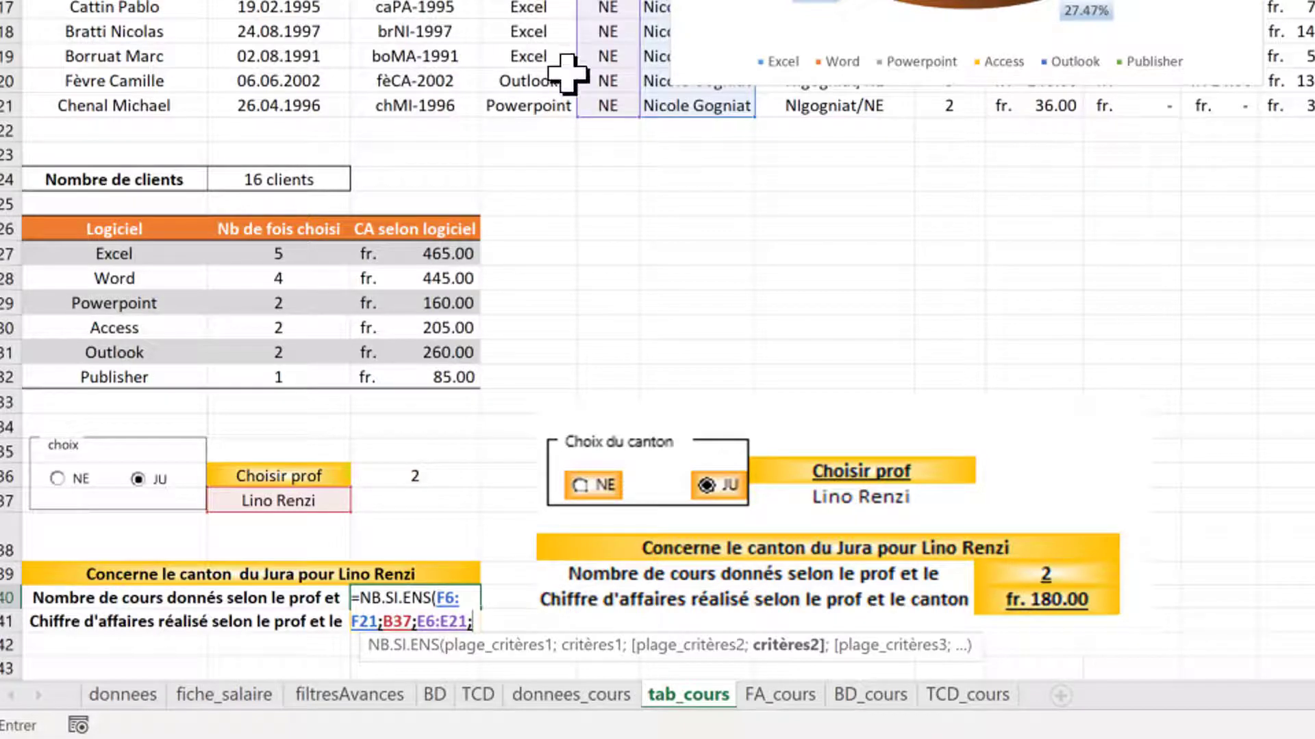
type("si")
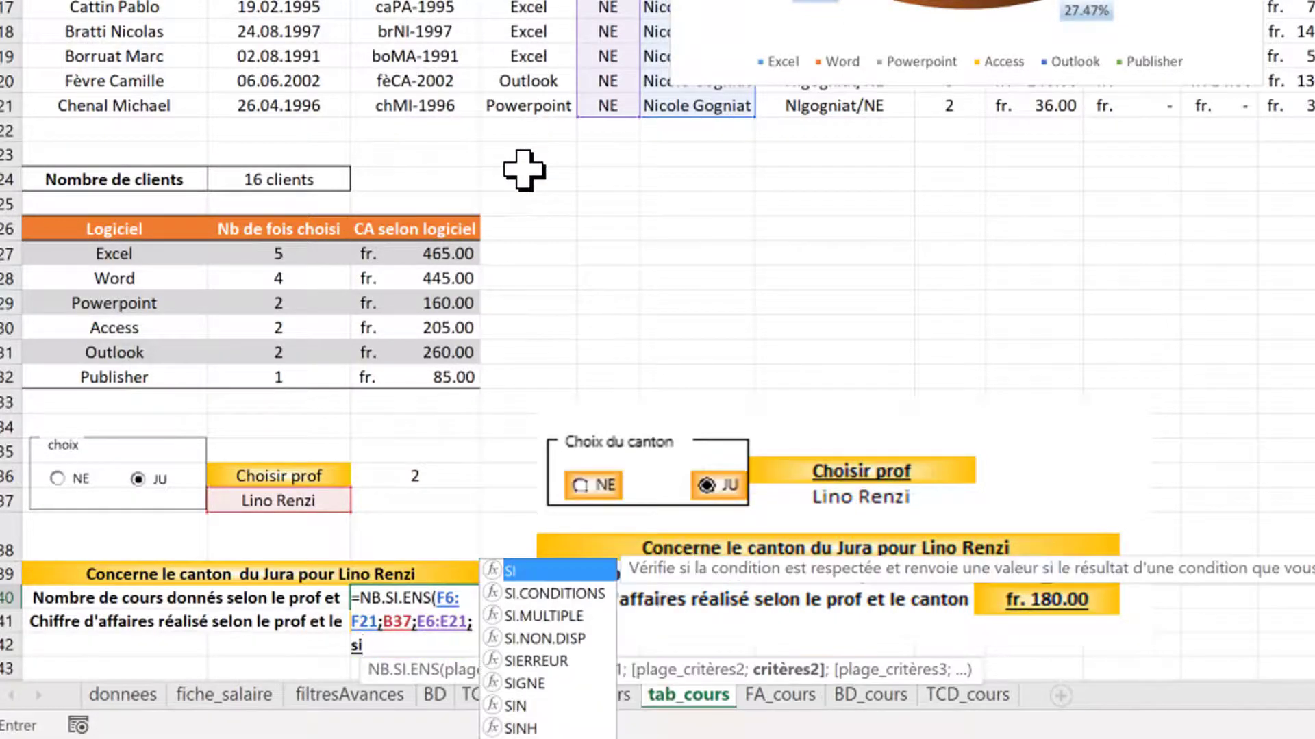
type("(")
left_click(424, 478)
type("=")
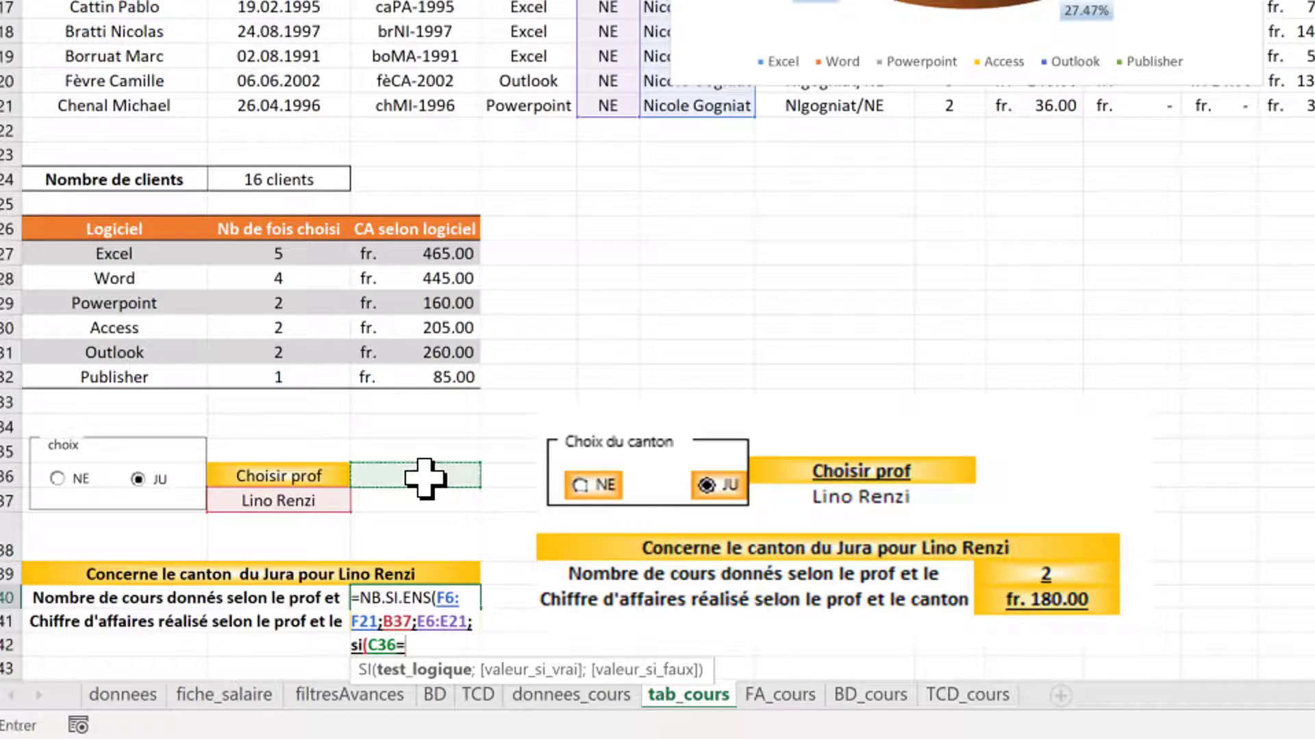
type("1;\"NE\"")
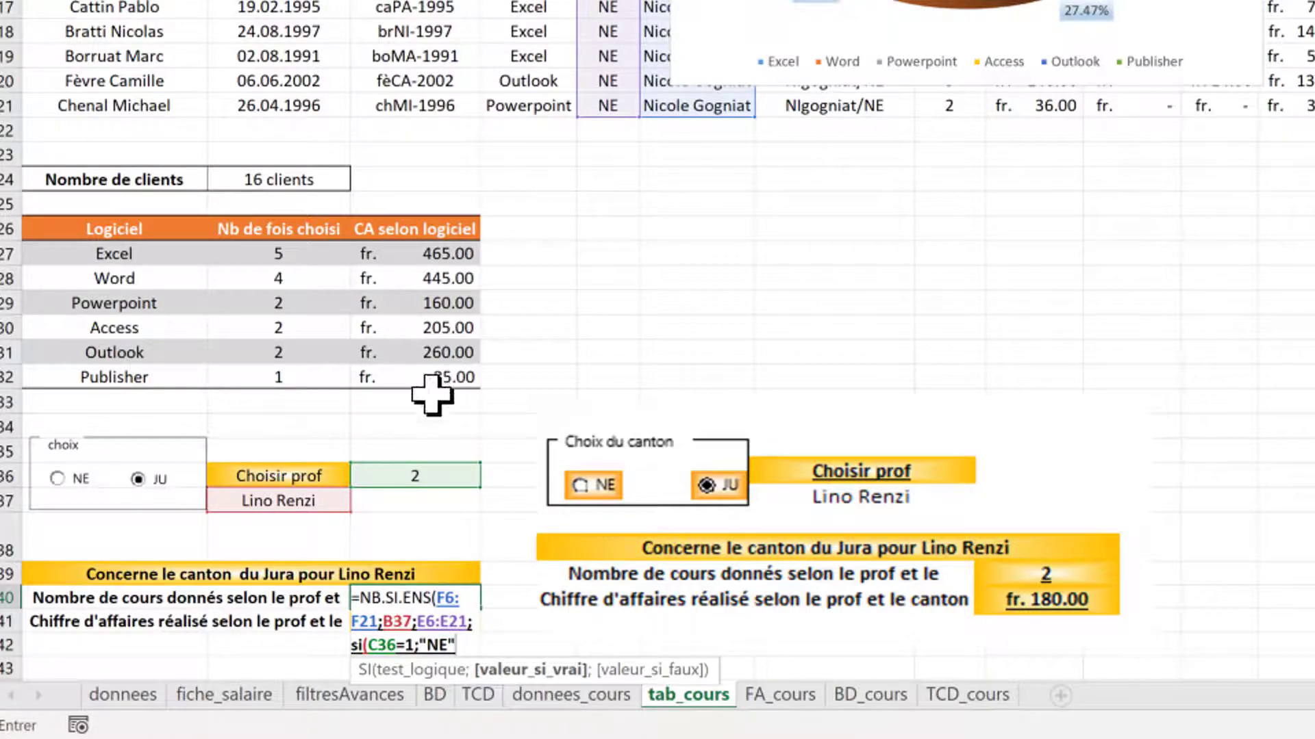
type(";\"")
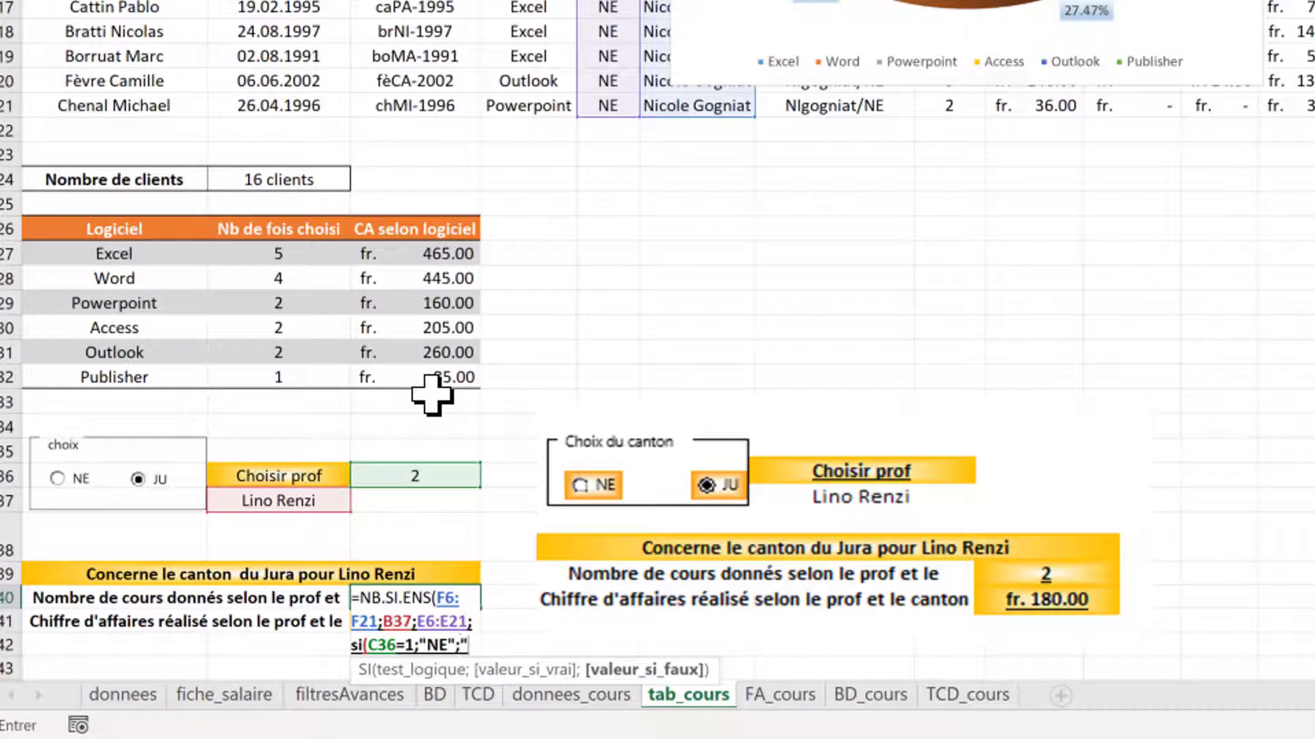
type("JU\")")
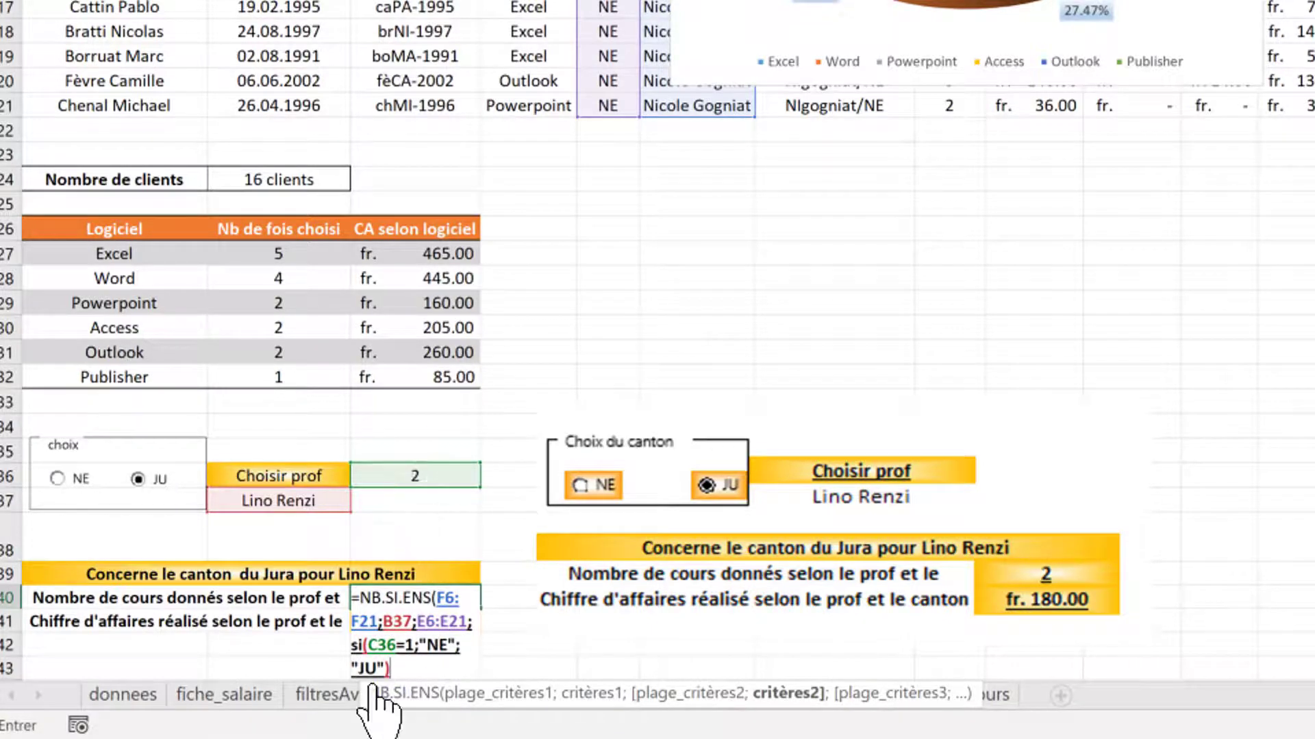
key("Return")
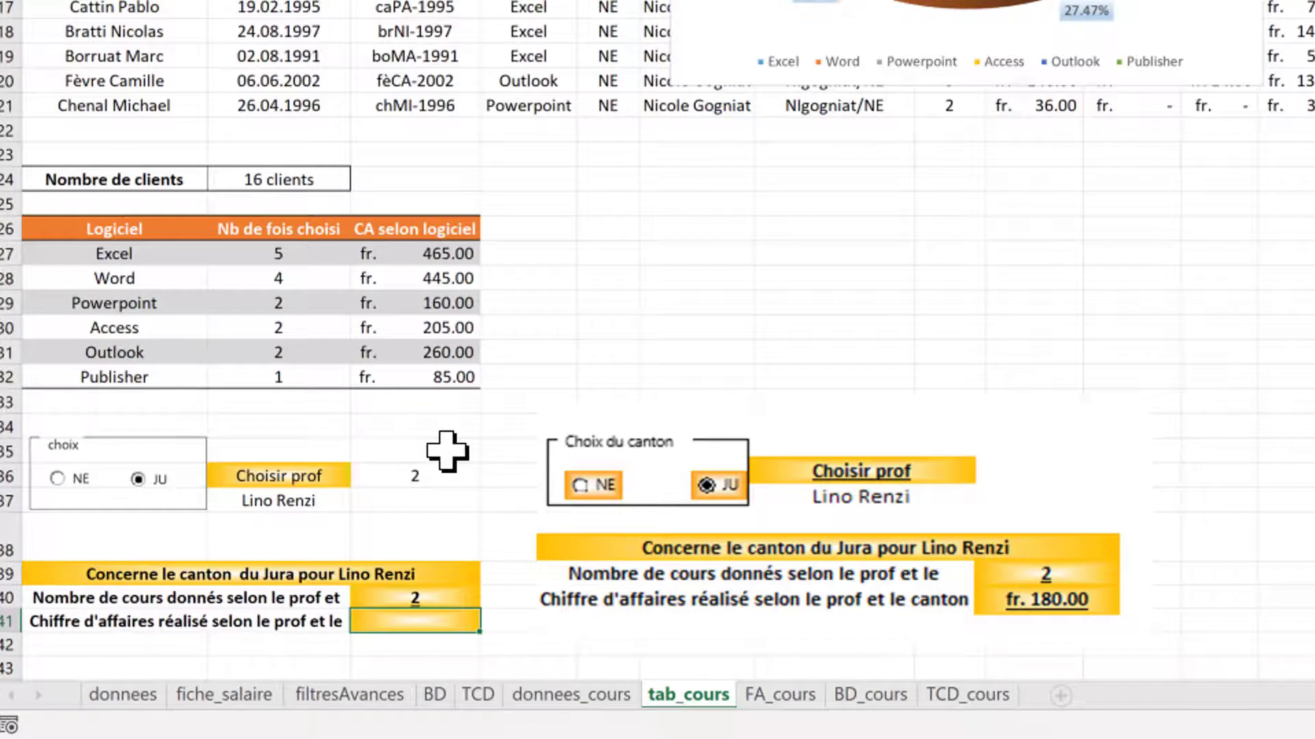
Step: Start a SOMME.SI.ENS formula in C41 with the "Prix à payer" range L6:L21 as the sum range
type("=somme.s")
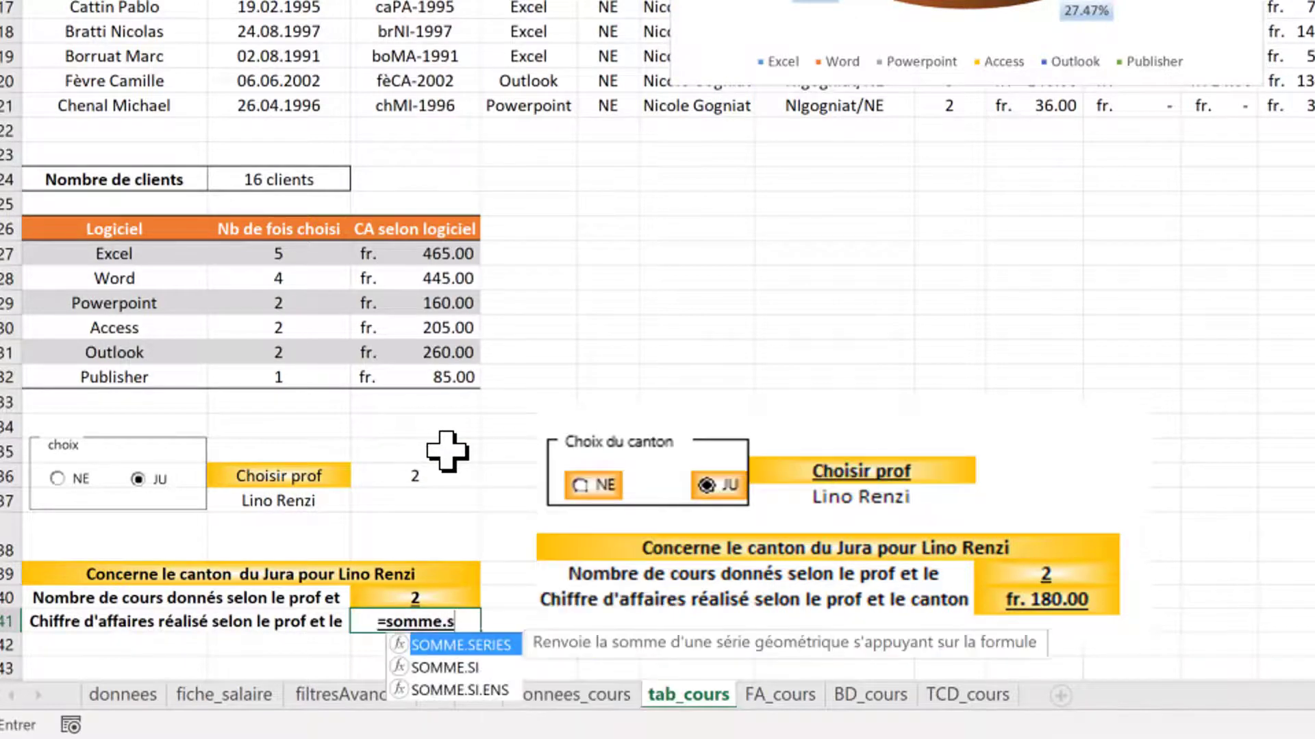
type("i.ens(")
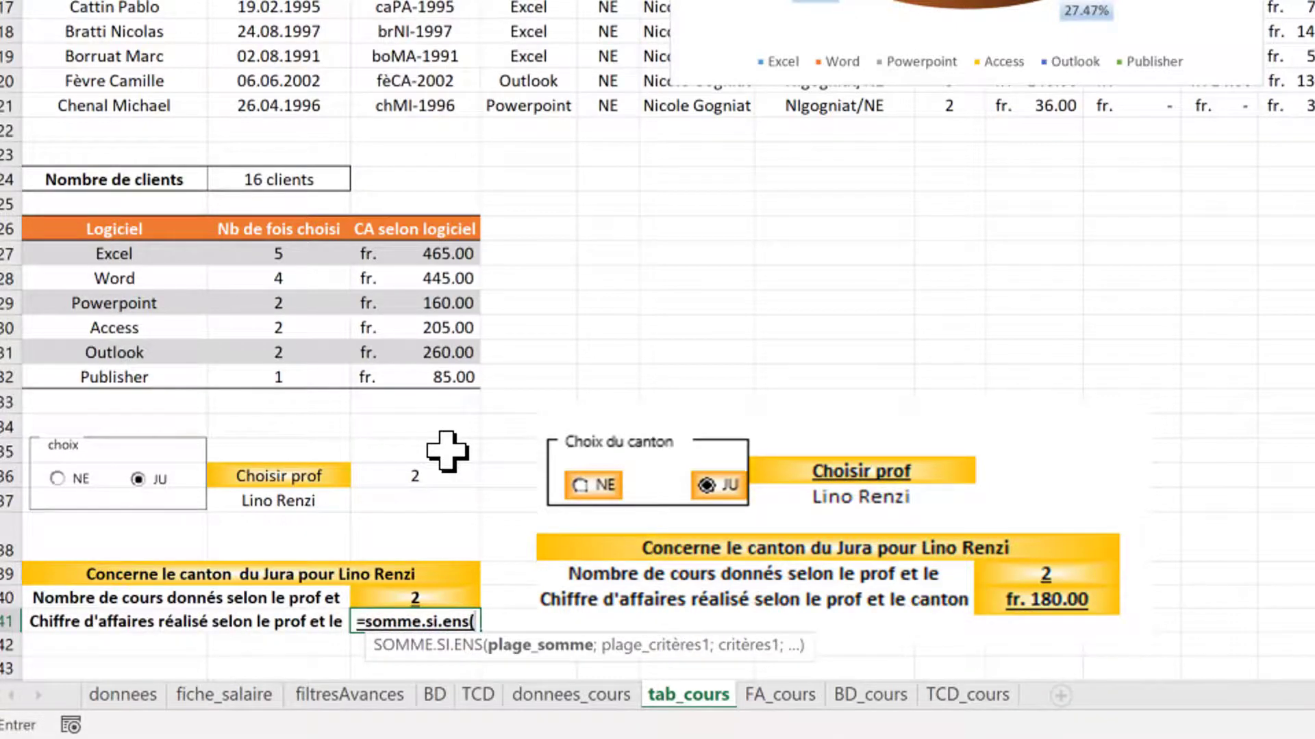
scroll(446, 451, "down", 1)
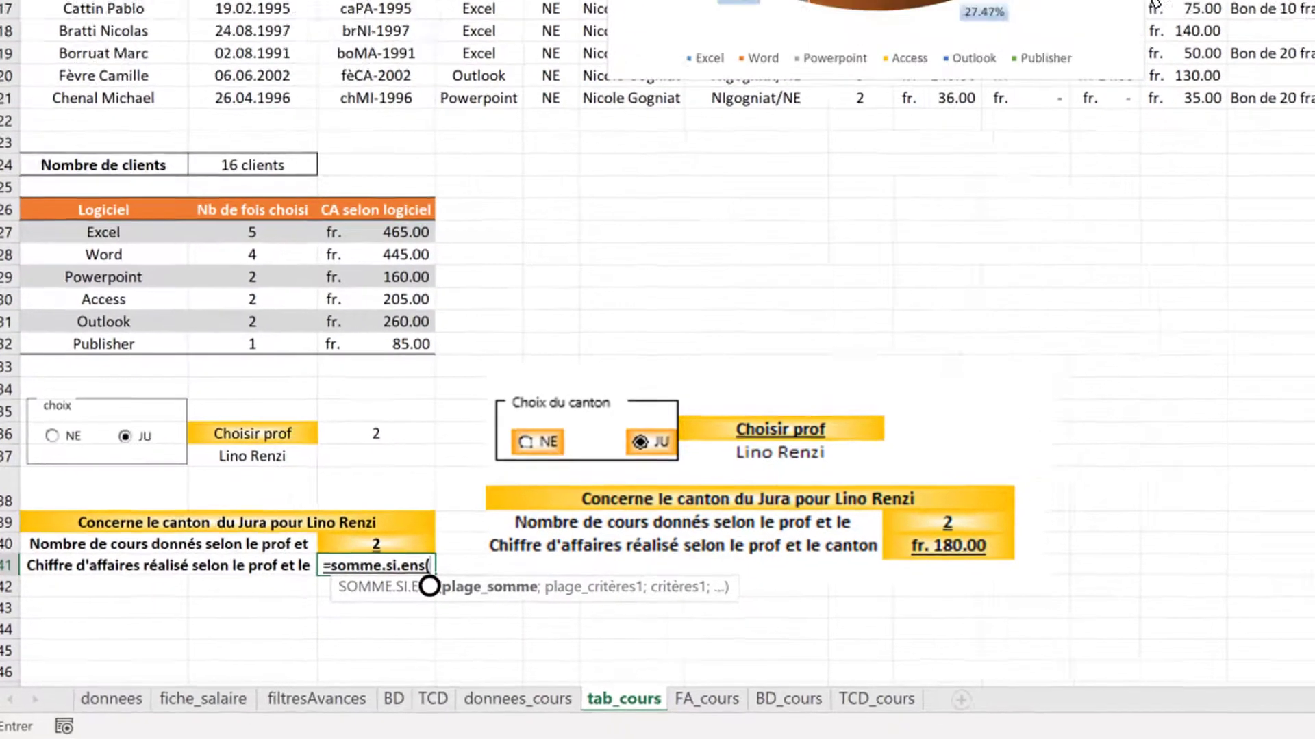
left_click_drag(1311, 0, 1314, 32)
left_click_drag(872, 279, 871, 279)
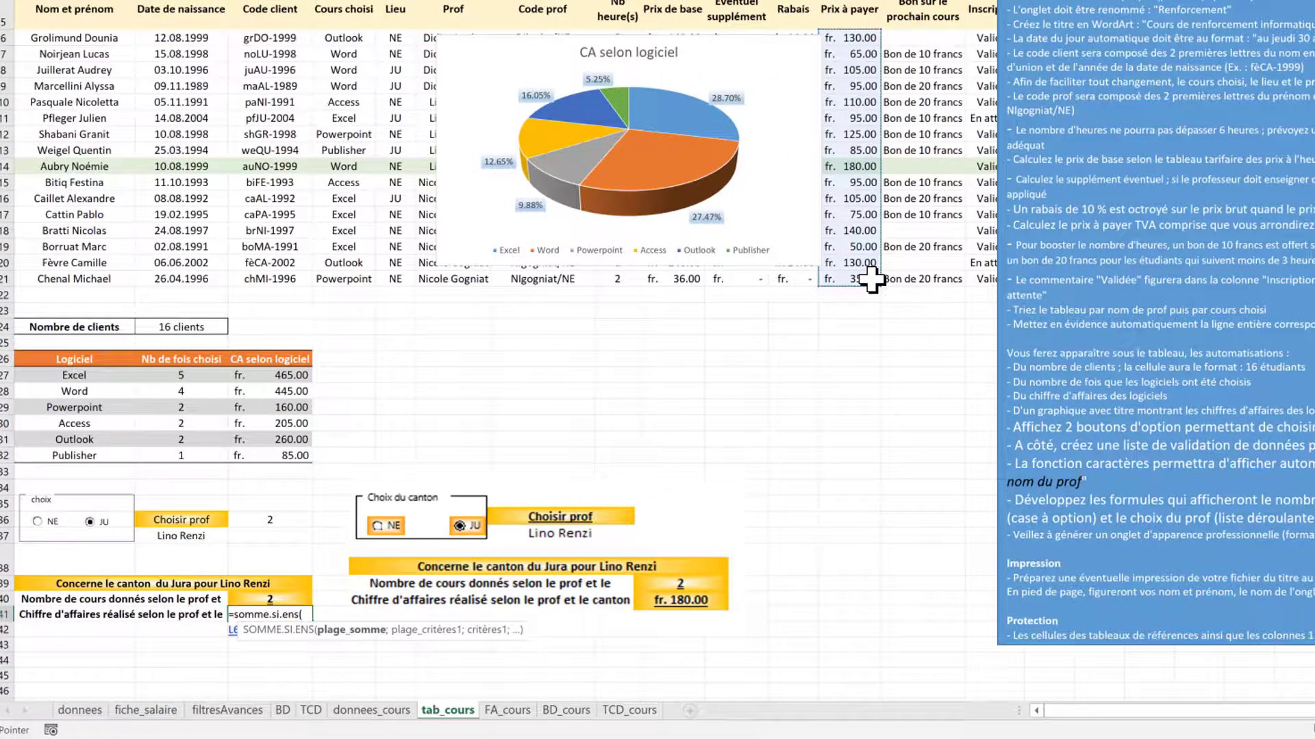
type(";")
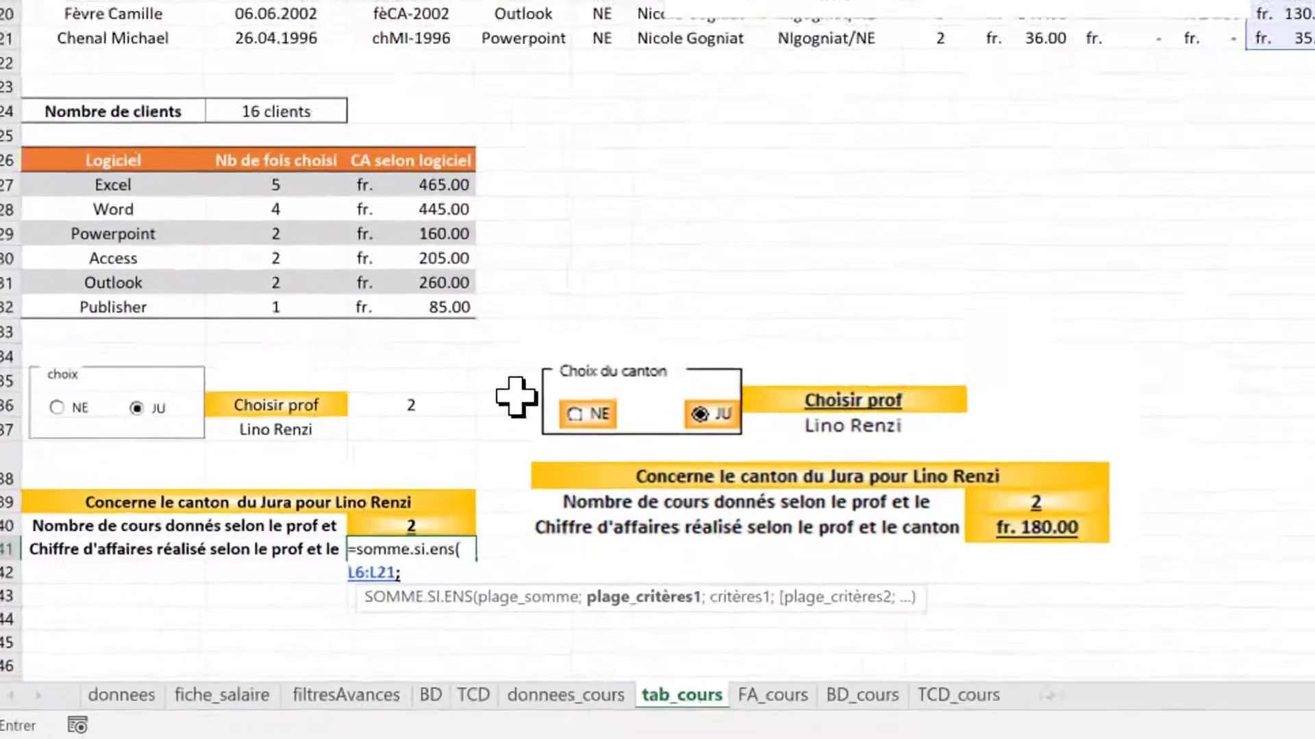
Step: Add the canton range E6:E21 with criterion SI(C36=1;"NE";"JU") to the C41 sum formula
left_click_drag(602, 0, 601, 38)
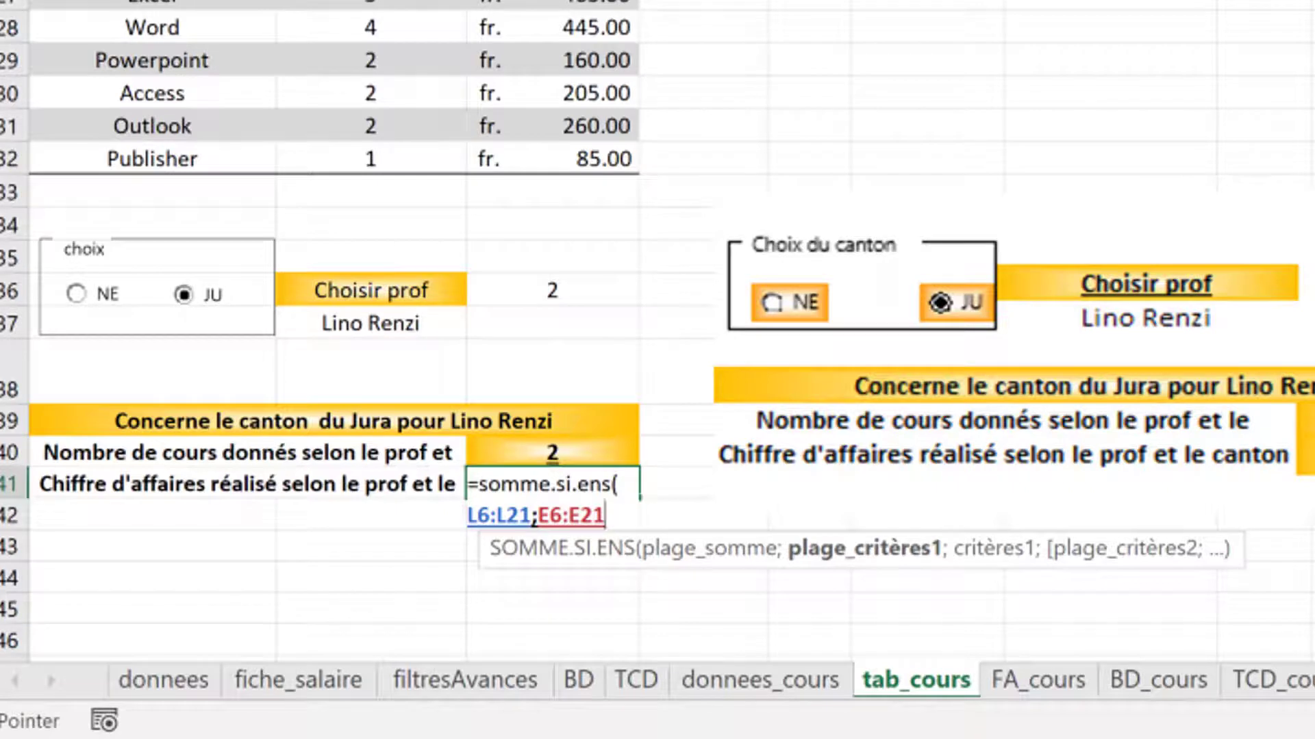
type(";")
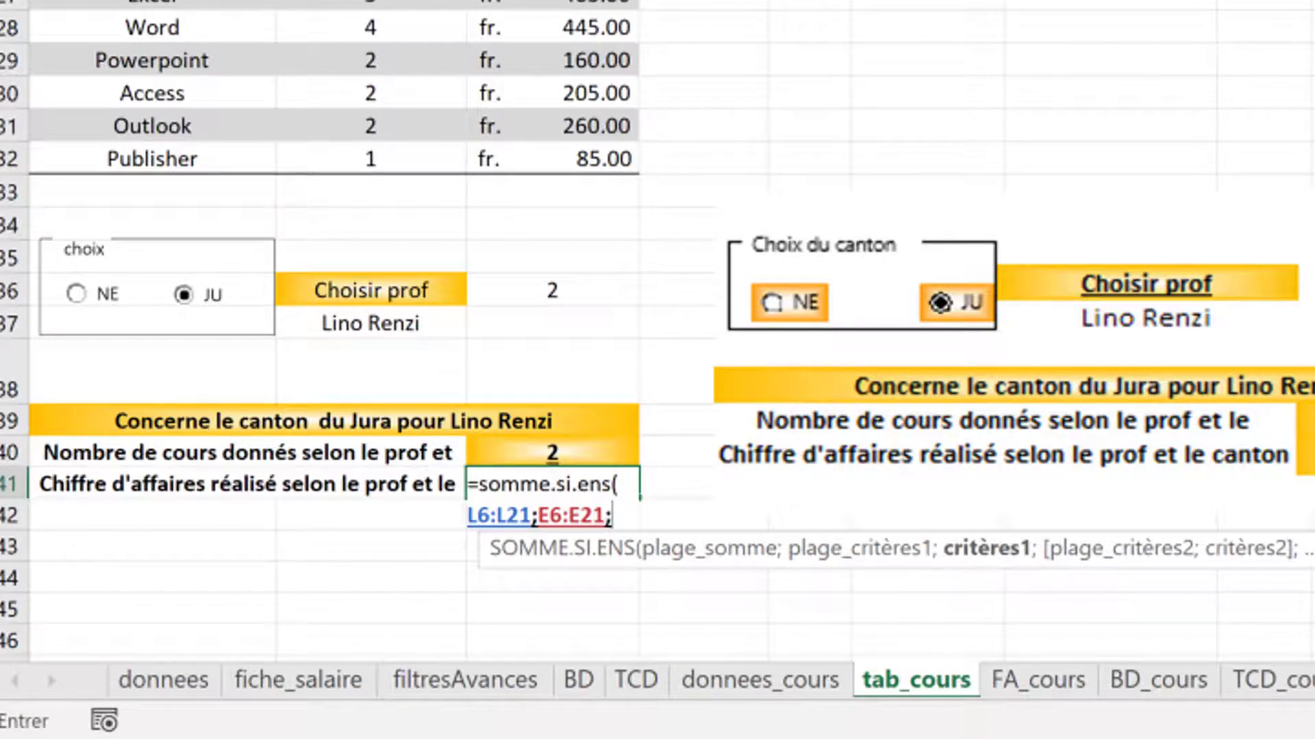
type("si(")
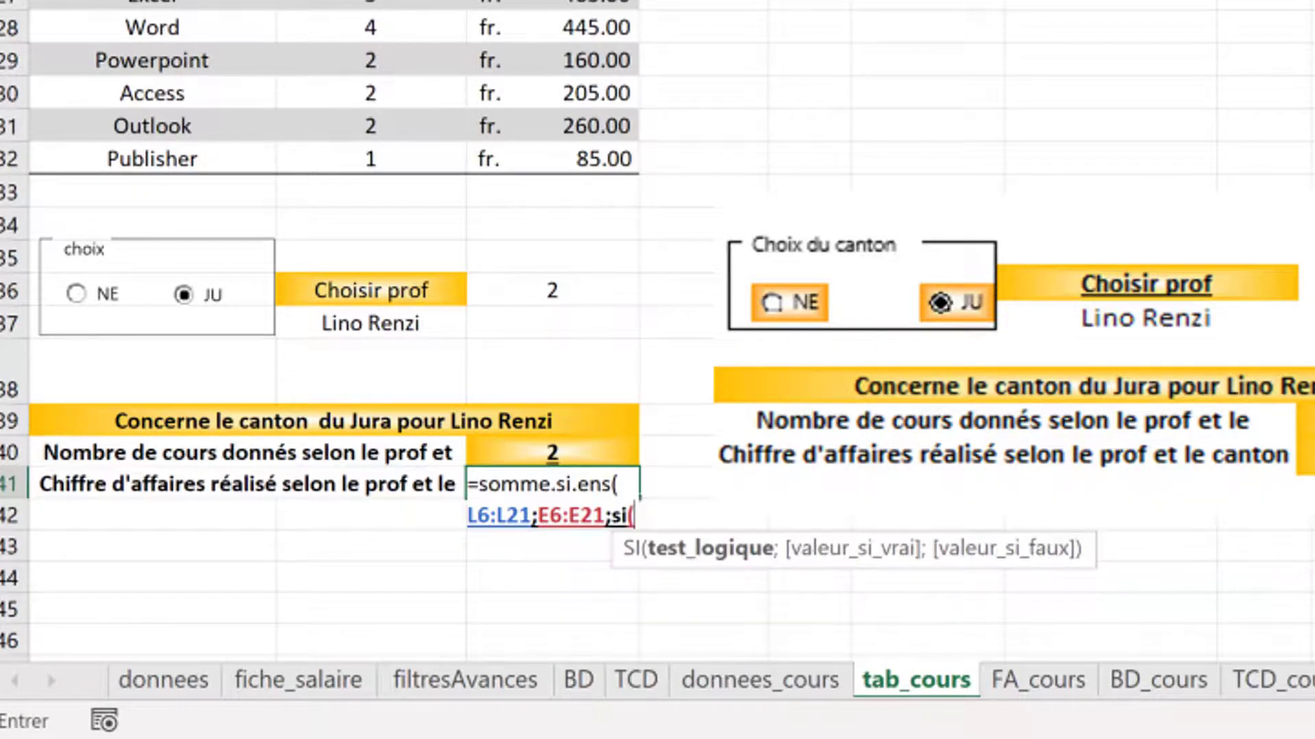
left_click(586, 281)
type("=1")
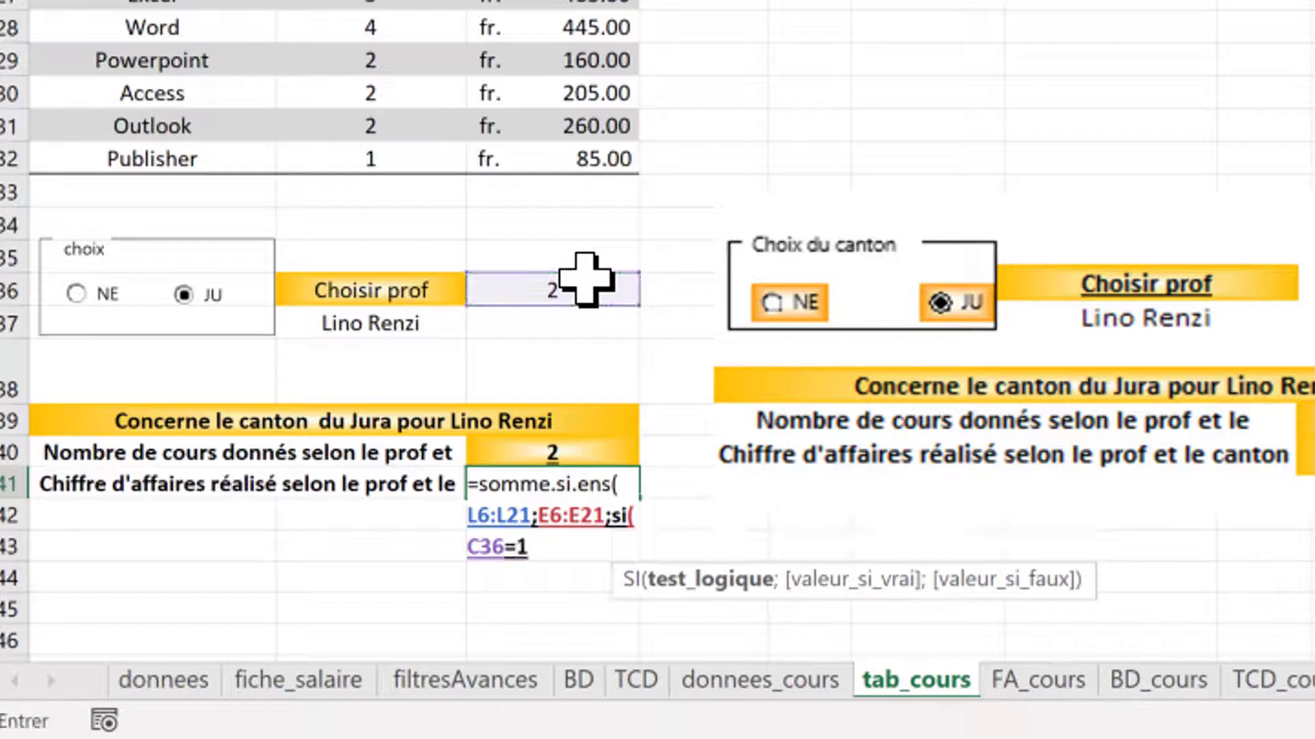
type(";\"NE\"")
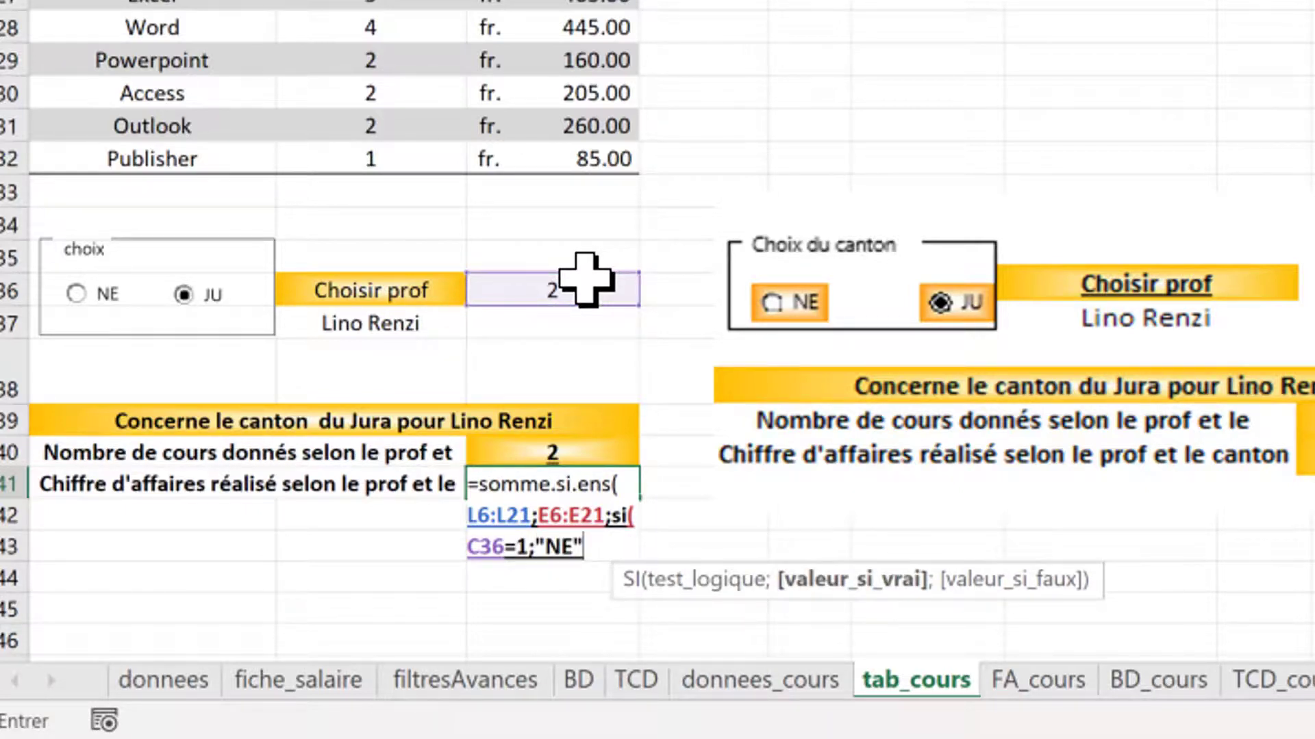
type(";\"")
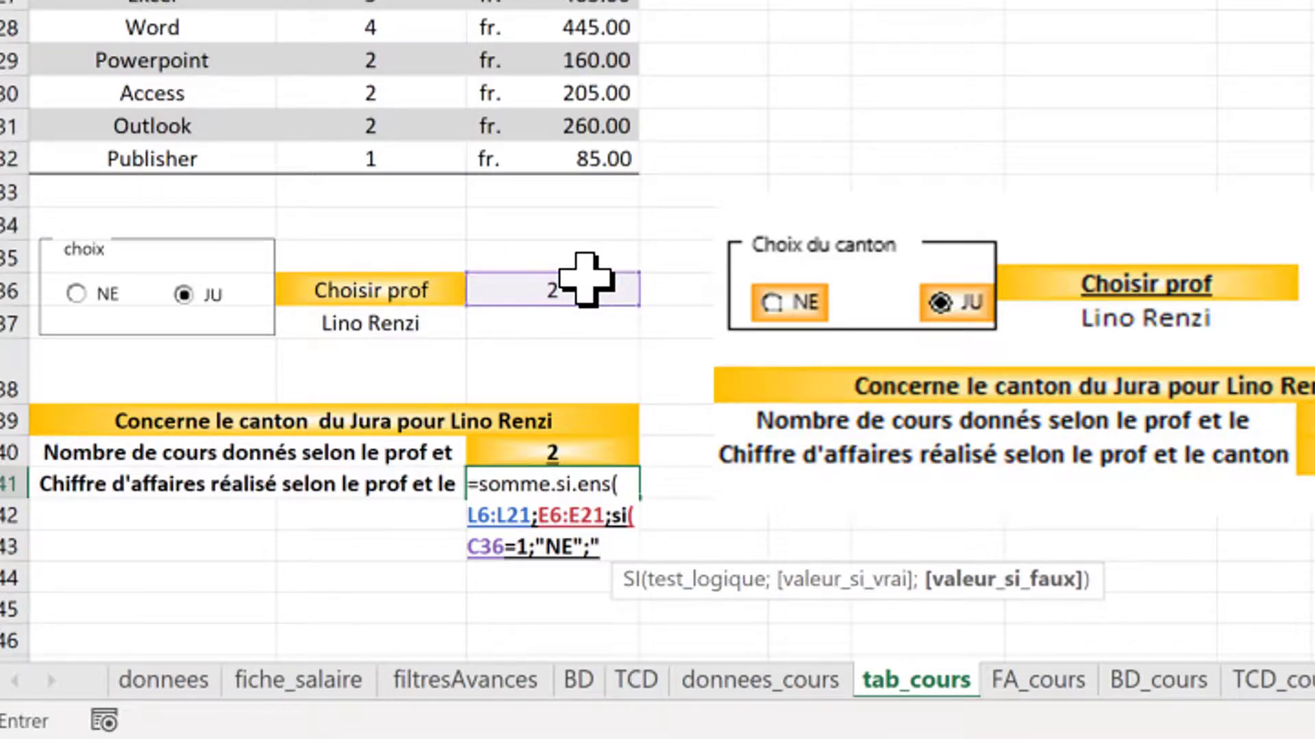
type("JU\");")
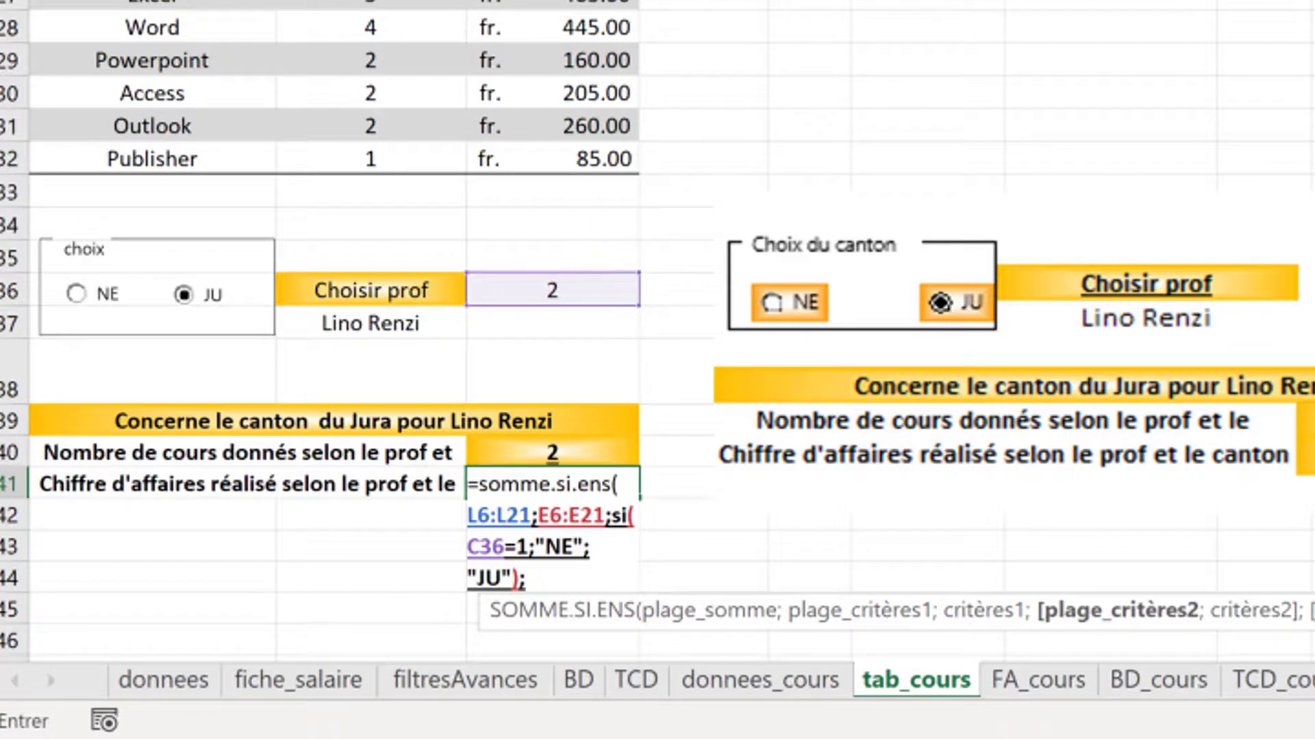
Step: Complete the C41 sum formula with the professor range F6:F21 and criterion B37
type("F6")
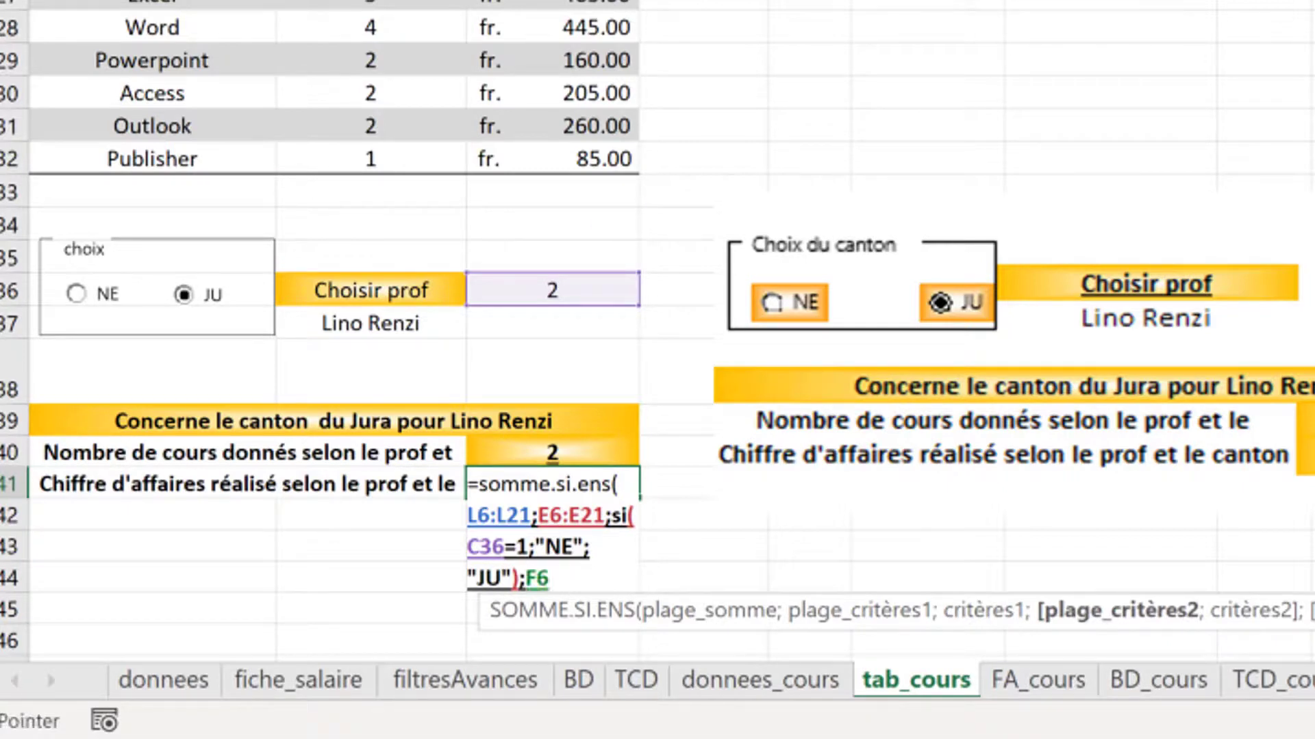
type(":F21;")
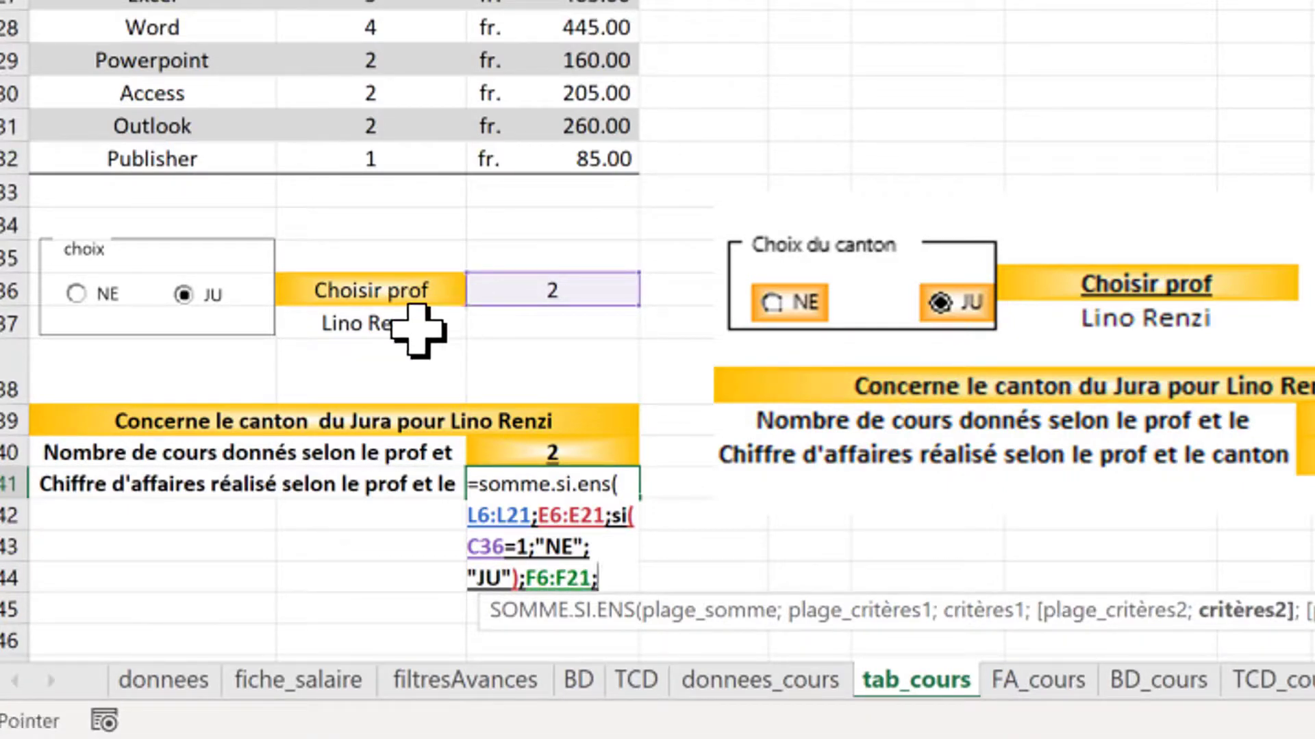
left_click(416, 327)
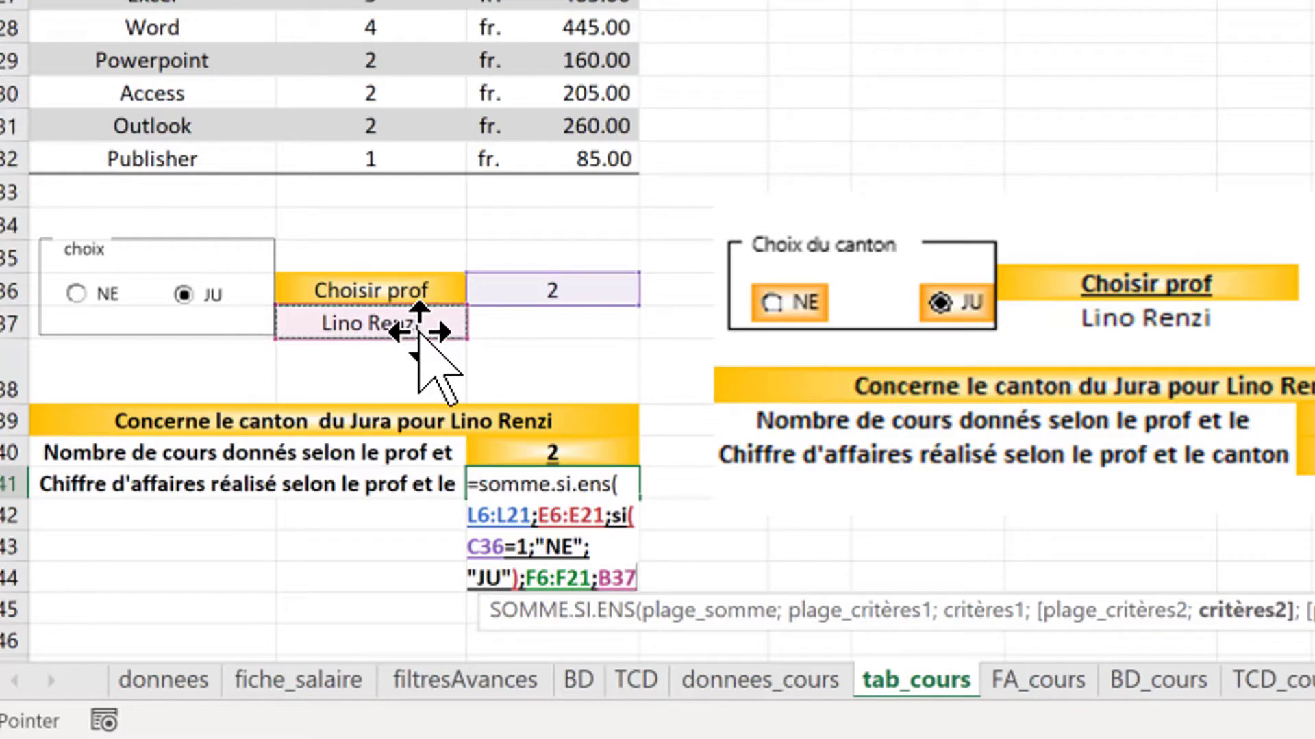
key("Return")
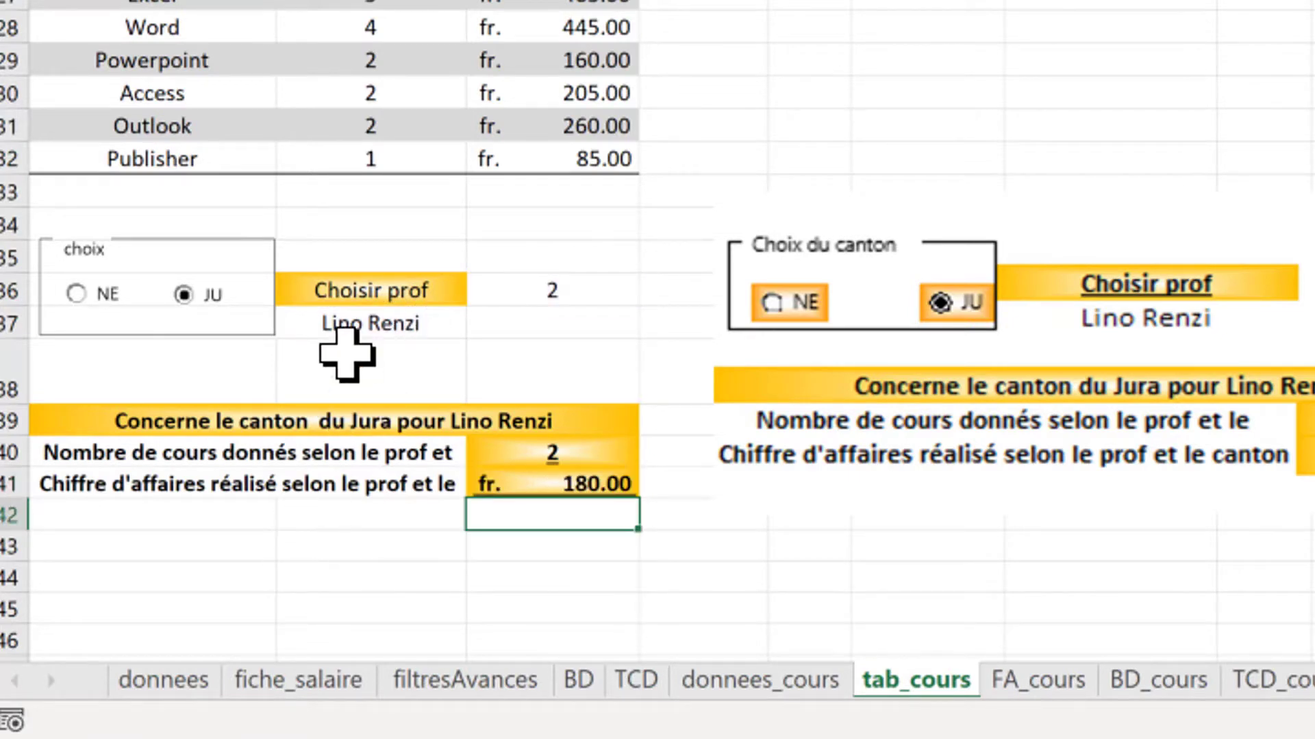